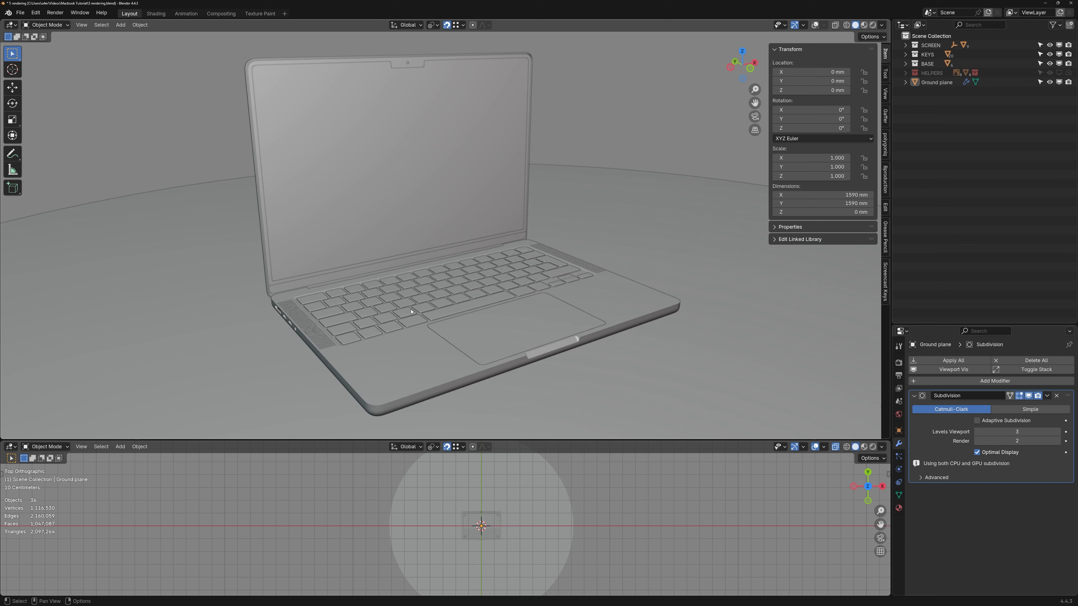
- Switch to the Shading workspace with a rendered main viewport and create a new World shader
click(156, 14)
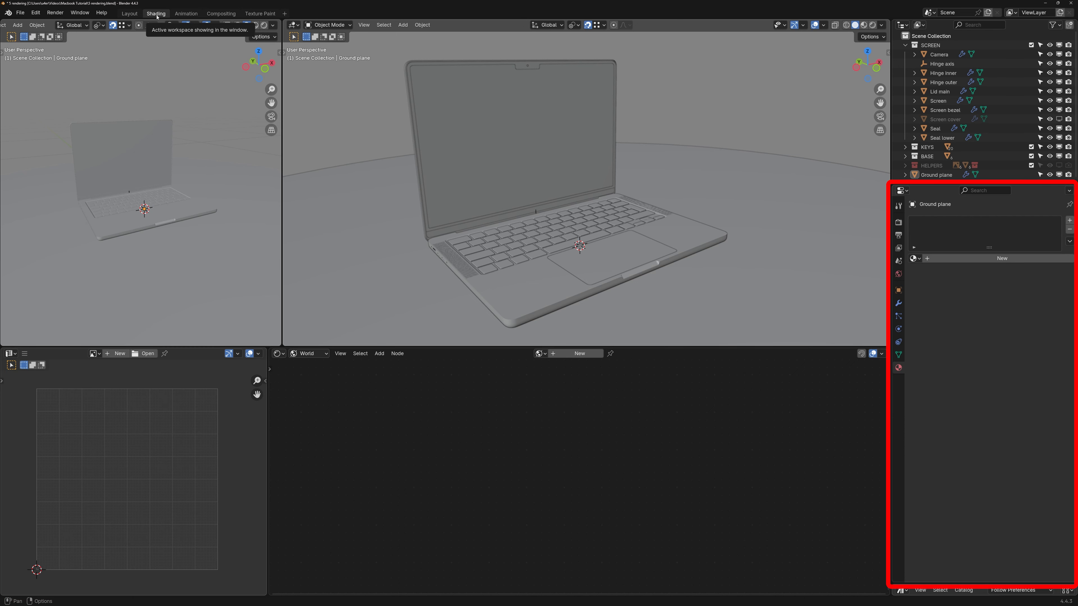
click(872, 24)
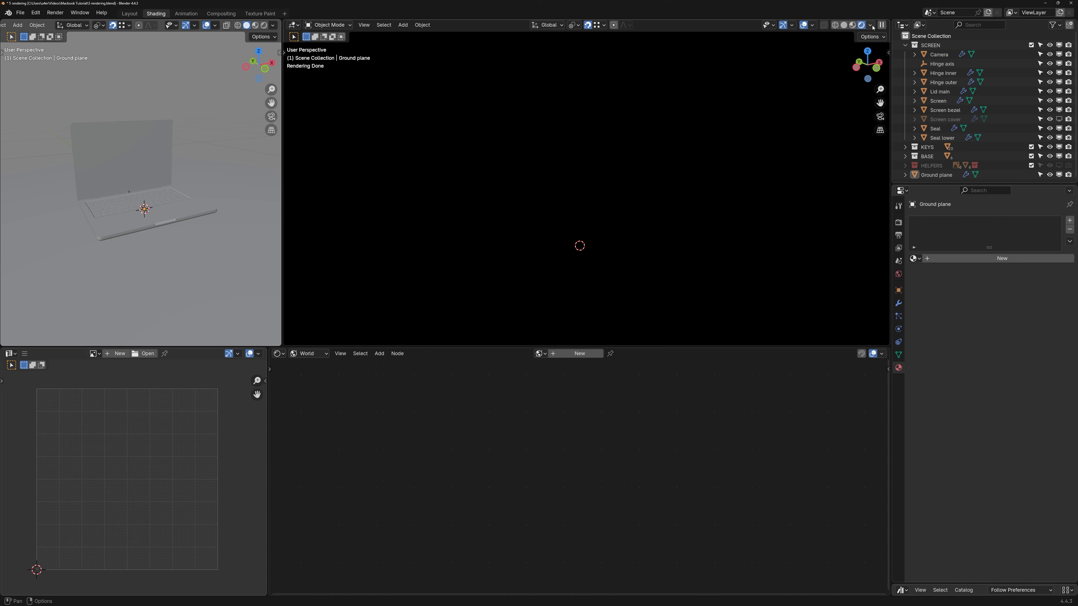
click(898, 222)
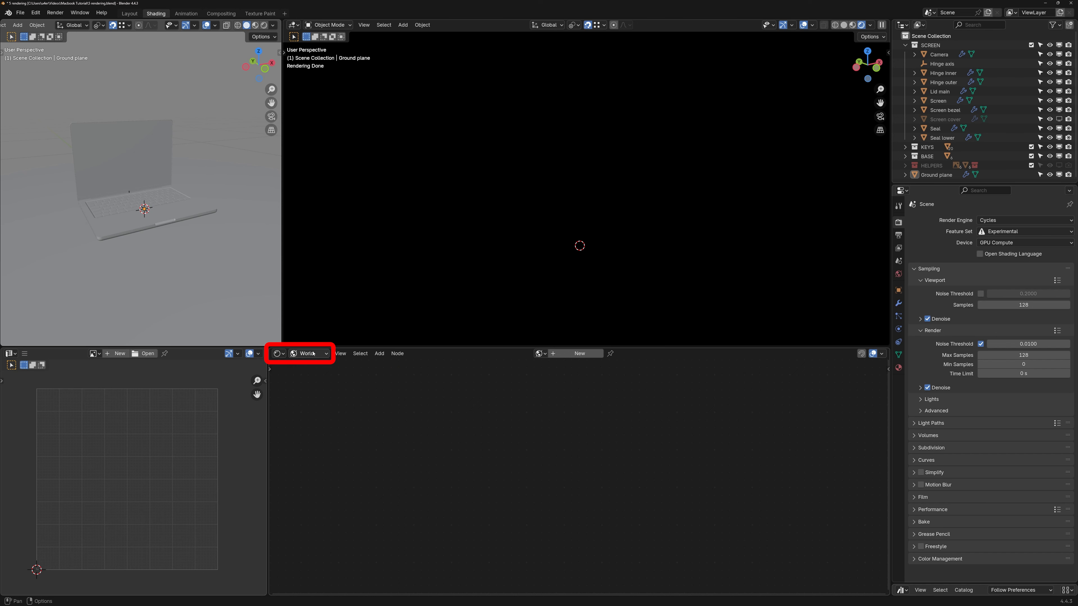
click(590, 354)
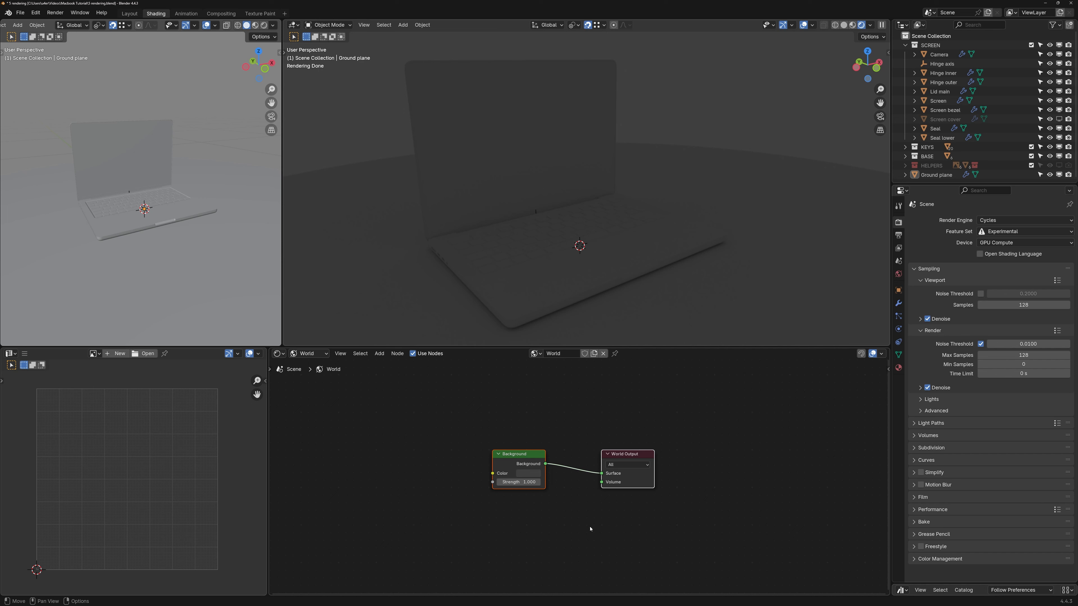
- Try an RGB node as the colour input of the world's Background node and delete it again
scroll(362, 417, up, 2)
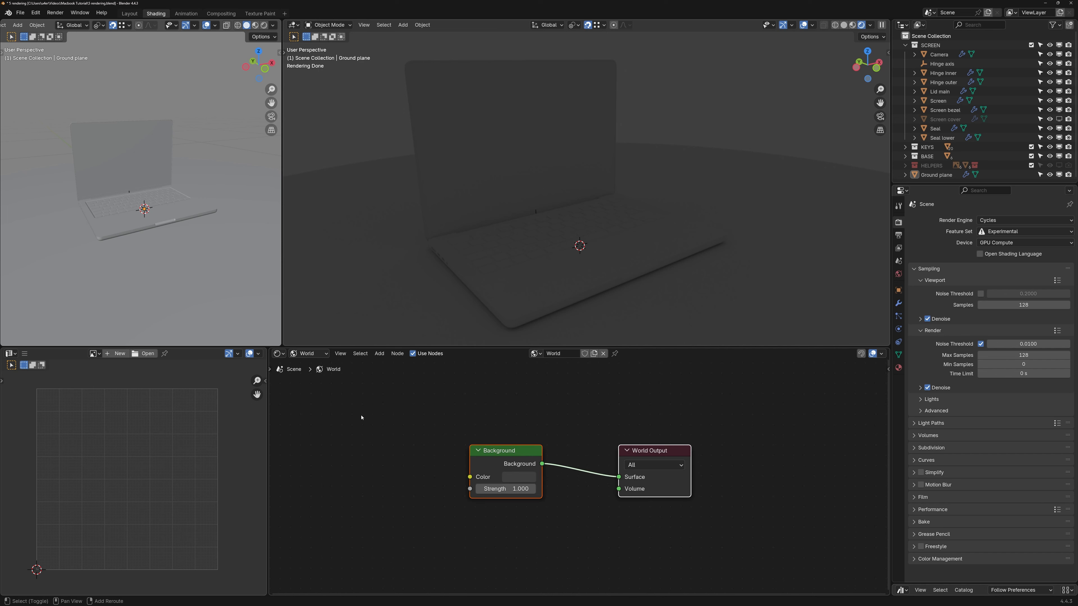
key(shift+a)
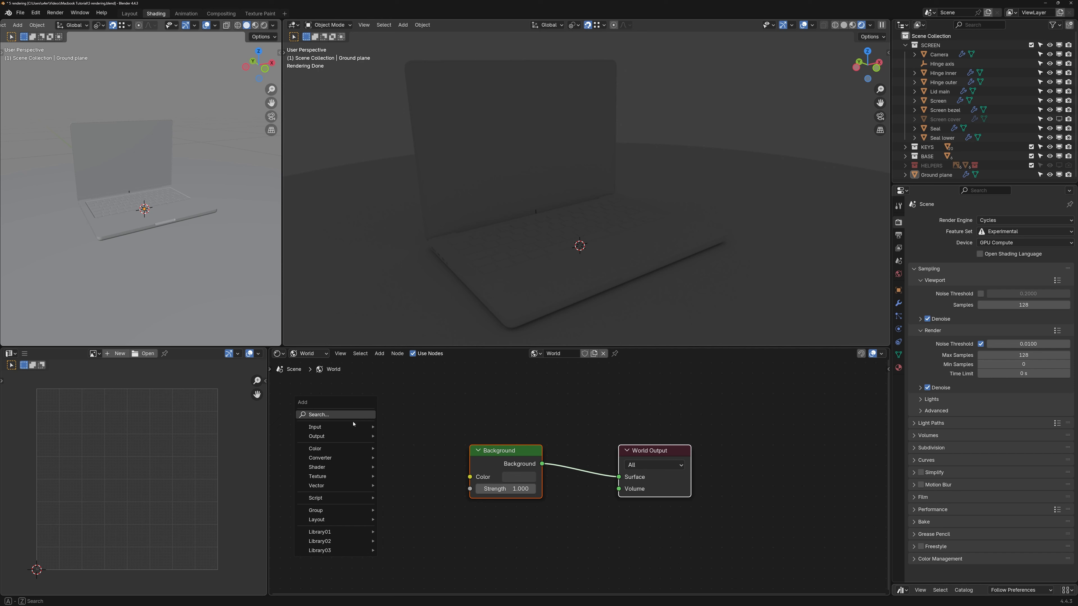
mouse_move(356, 426)
click(409, 373)
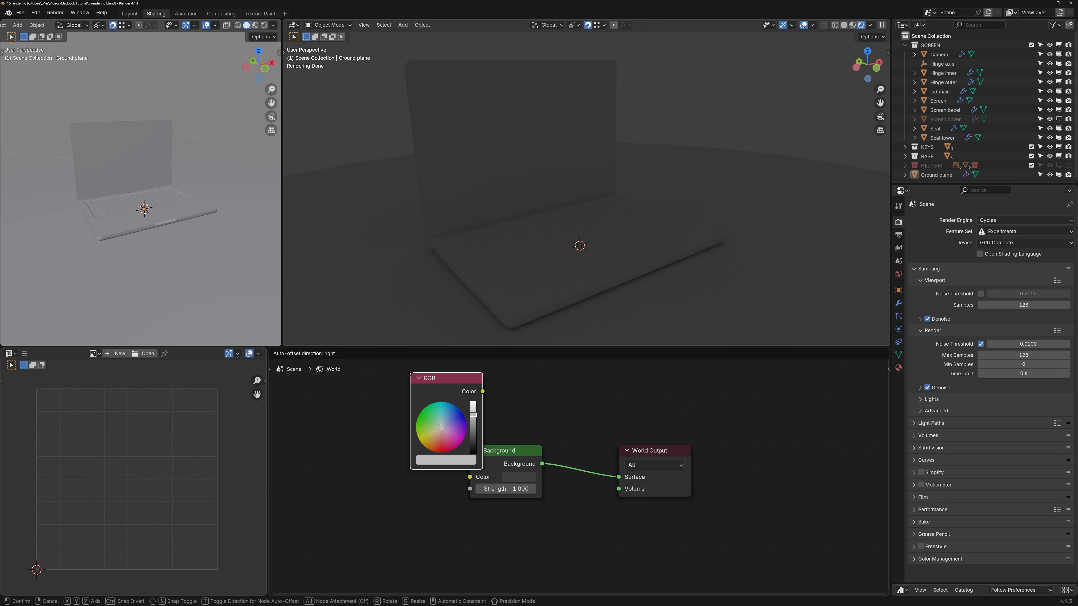
click(328, 424)
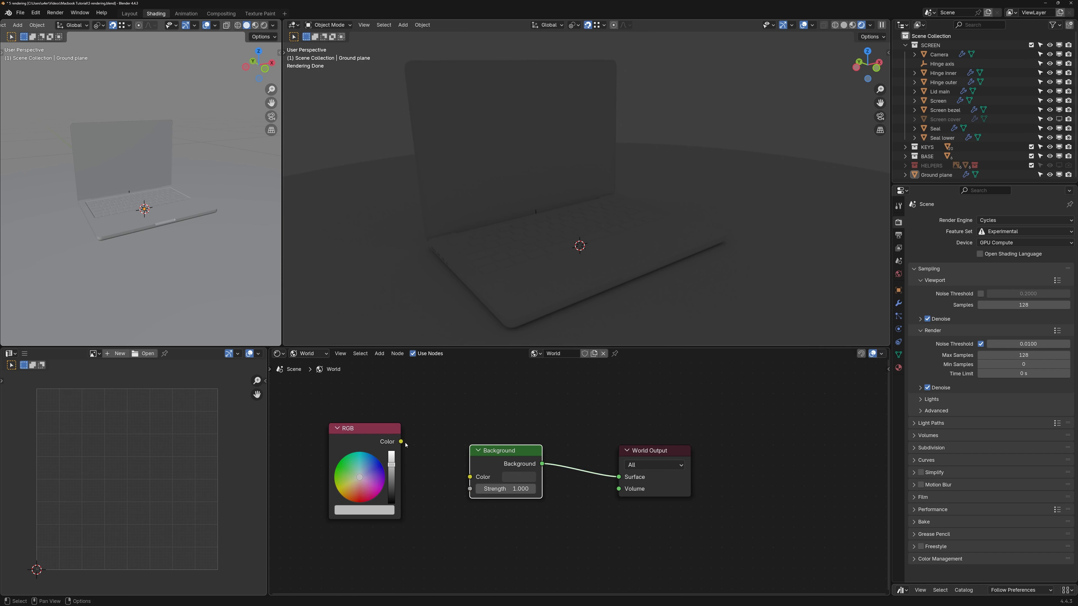
drag(401, 442, 470, 477)
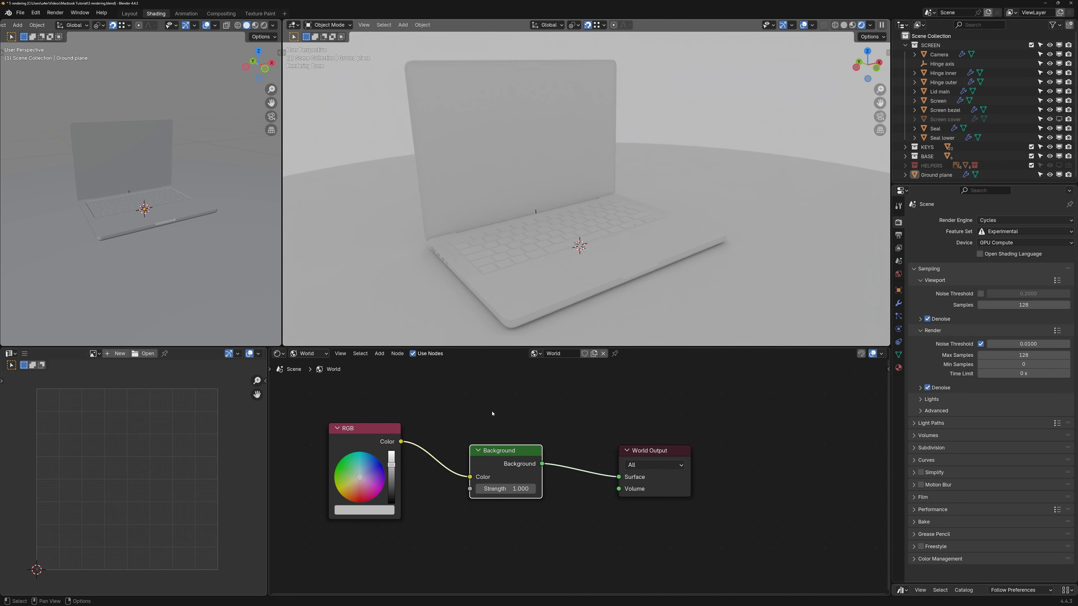
click(363, 482)
key(Delete)
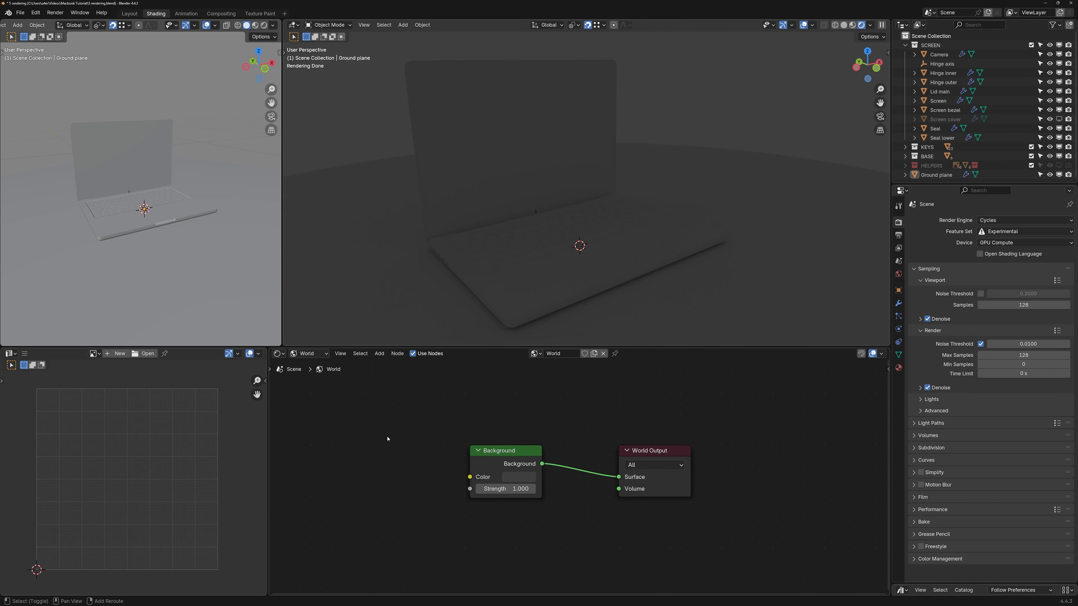
- Add an Environment Texture node with STUDIO-10_4k.hdr and connect it to the Background node's Color
key(shift+a)
mouse_move(387, 439)
mouse_move(368, 487)
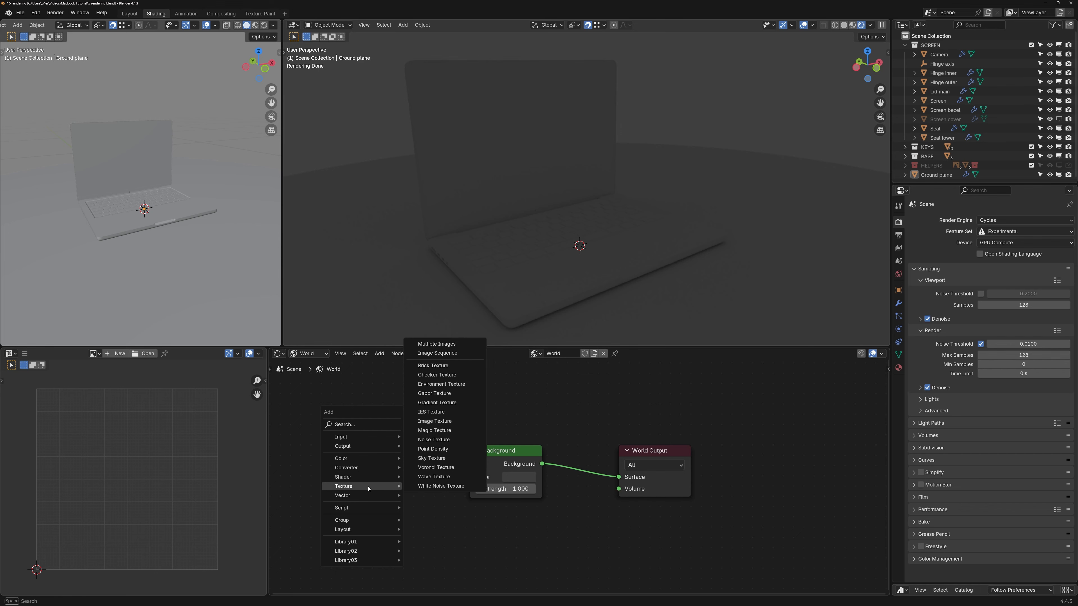
click(457, 385)
click(323, 406)
click(422, 440)
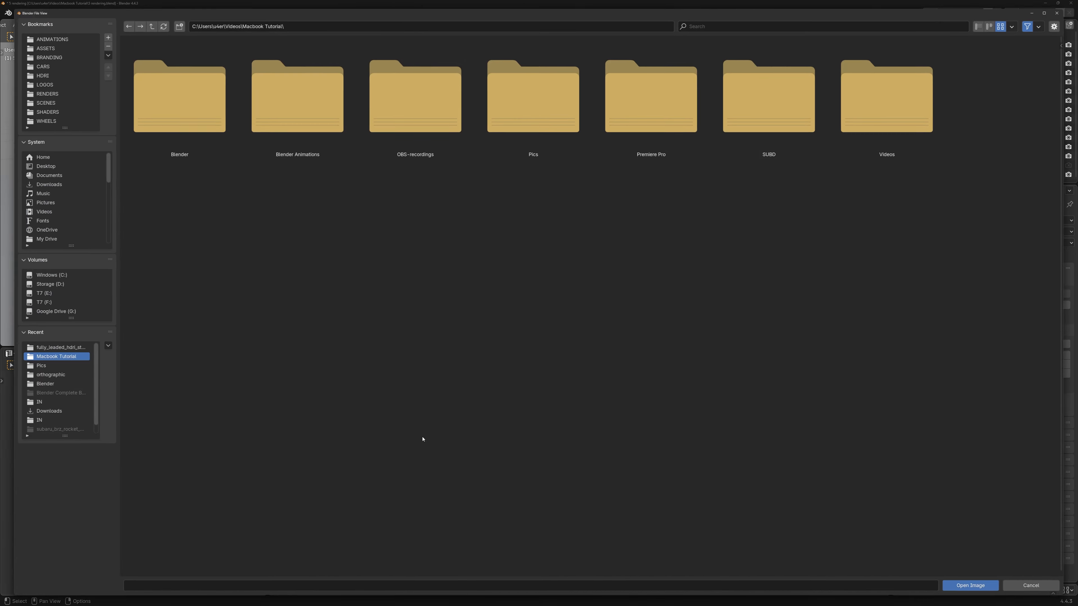
click(39, 73)
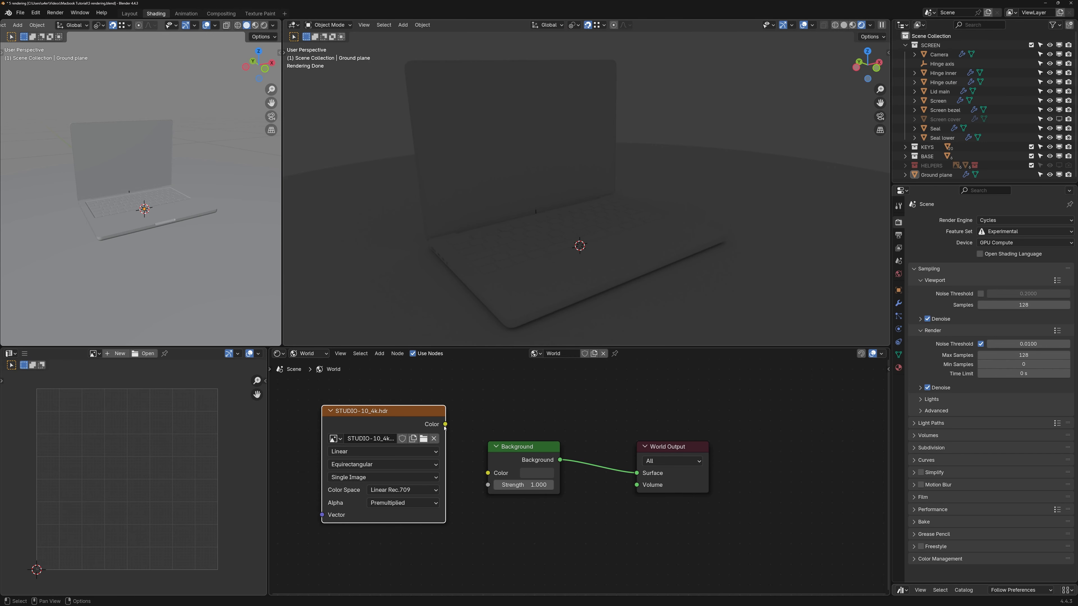
drag(445, 425, 488, 473)
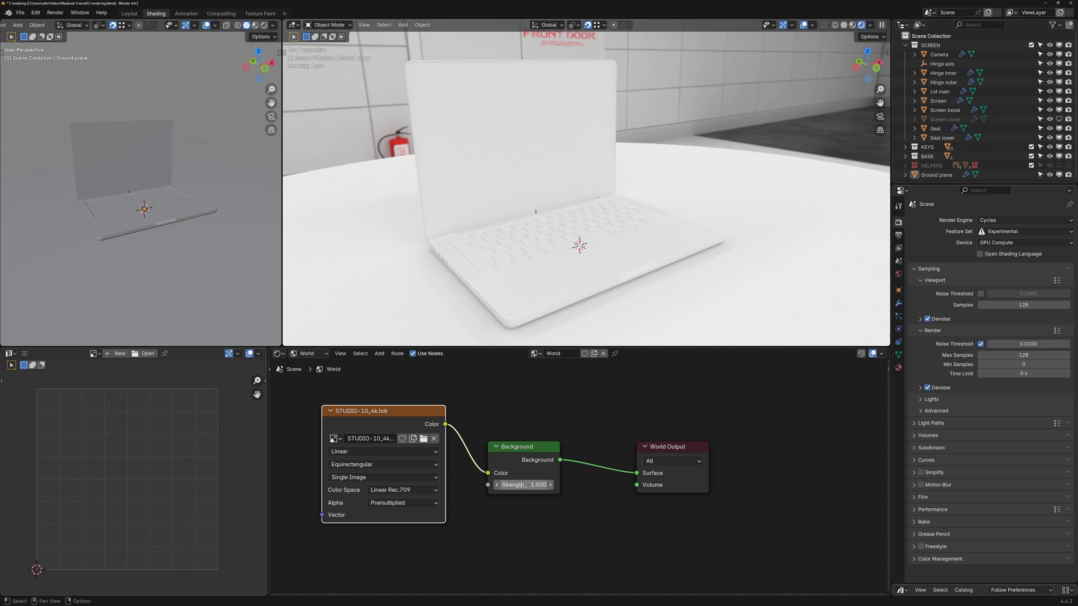
drag(536, 485, 561, 485)
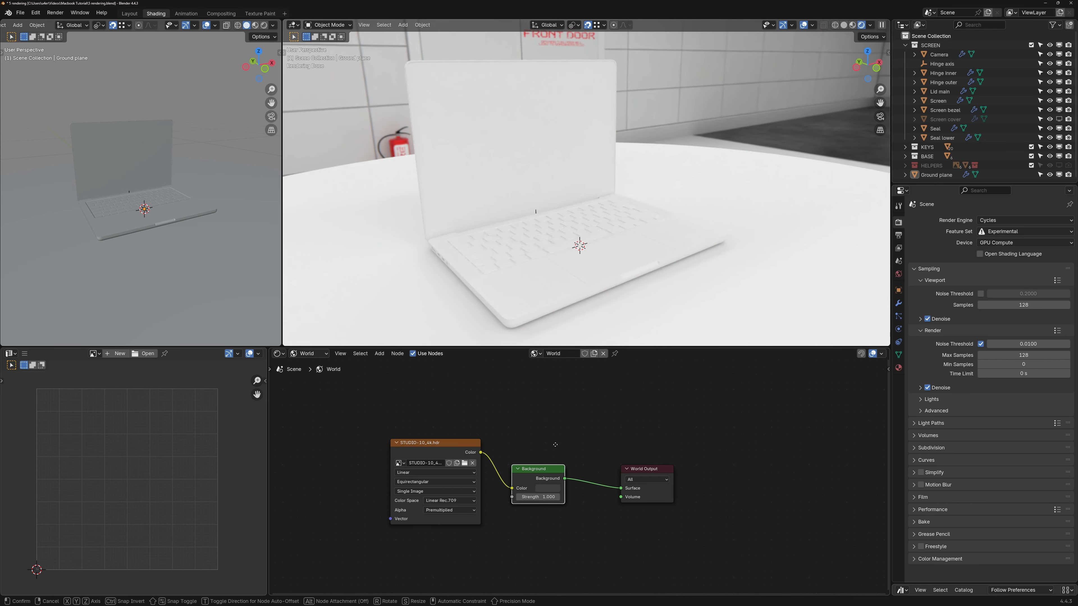
- Duplicate the Background node and combine both backgrounds into the World Output through a Mix Shader with Fac 1.000
key(shift+d)
click(557, 401)
key(shift+a)
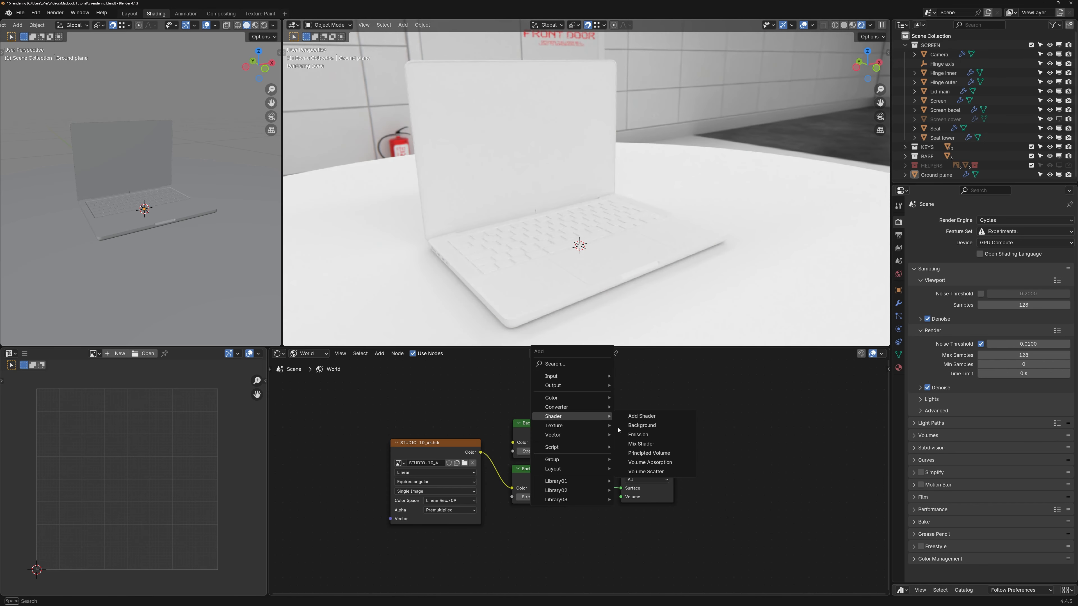
click(641, 444)
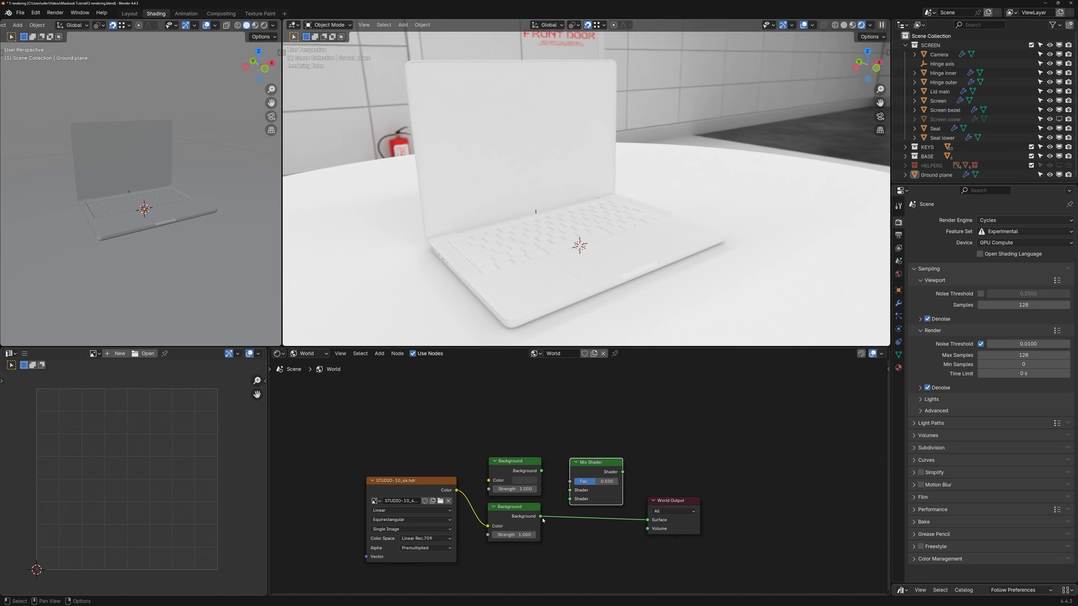
drag(541, 516, 647, 519)
middle_drag(623, 438, 622, 462)
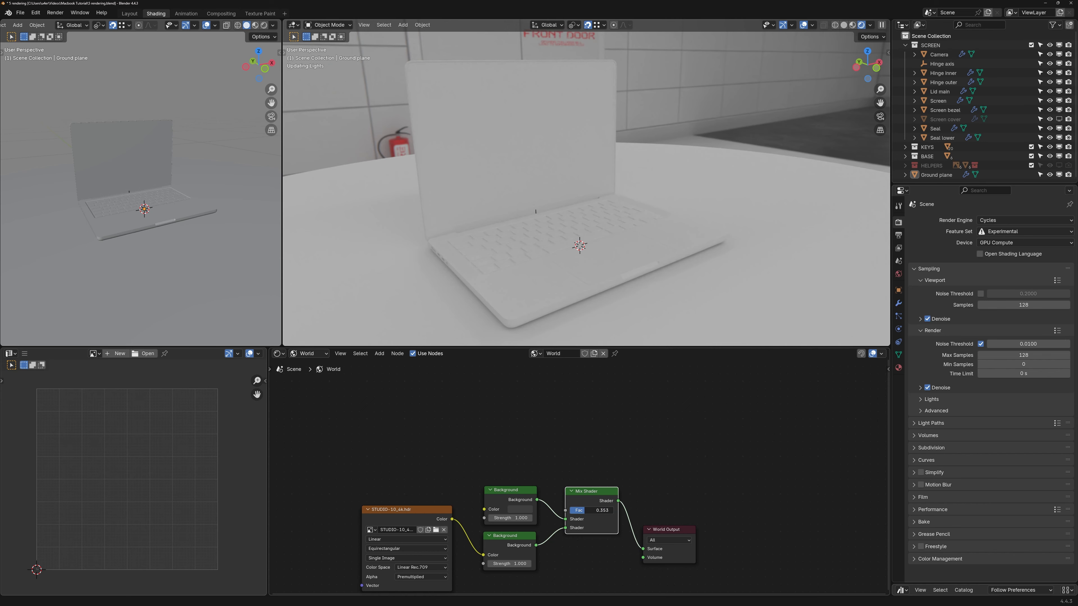
drag(593, 512, 615, 513)
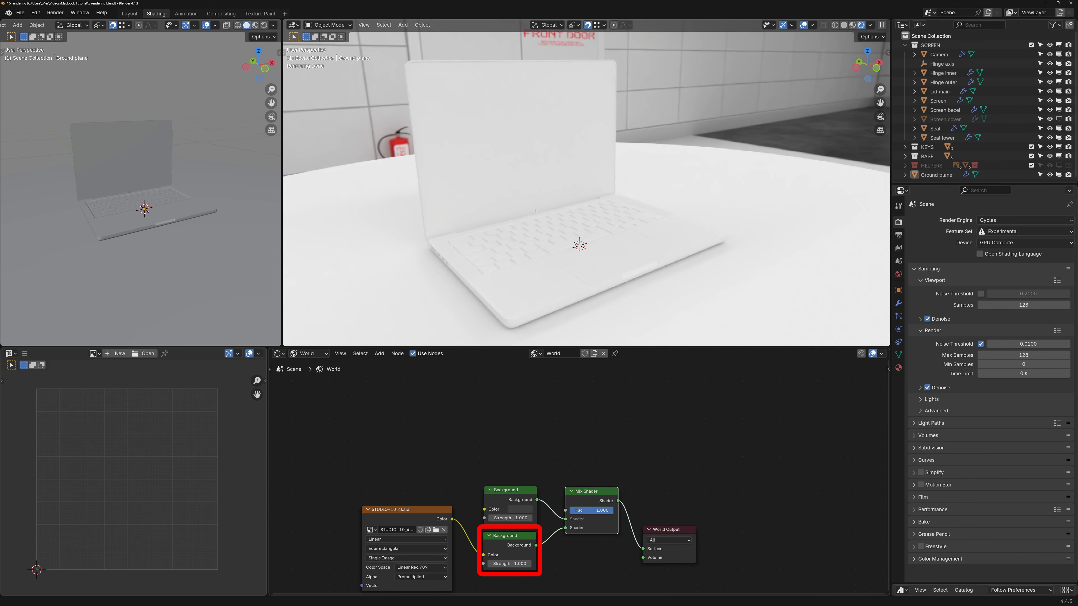
- Add a Light Path node above the backgrounds and connect Is Camera Ray to the Mix Shader's Fac
key(shift+a)
mouse_move(448, 356)
click(505, 448)
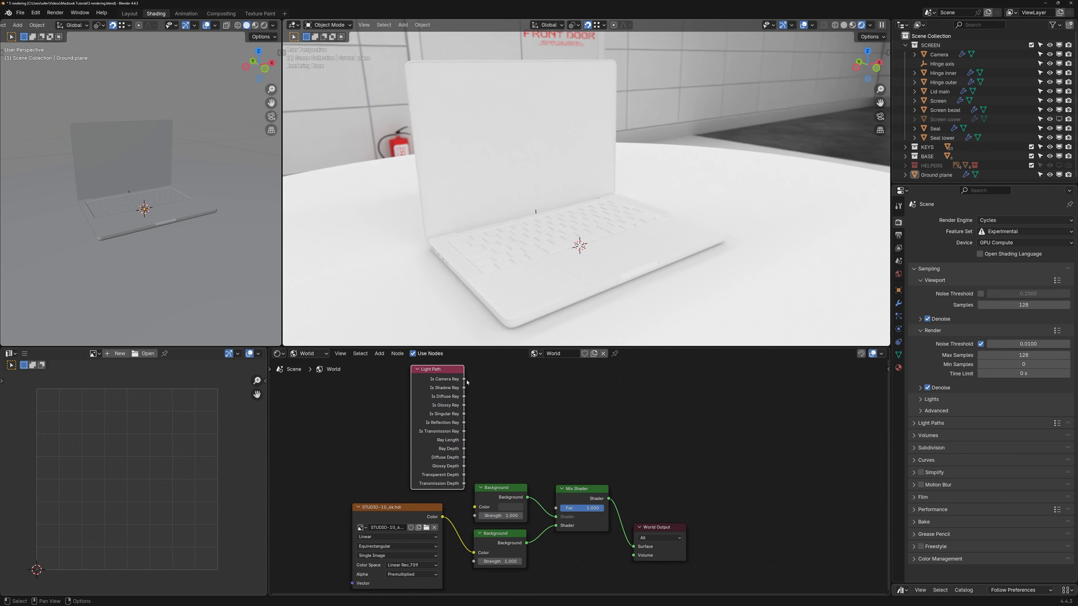
drag(464, 378, 556, 508)
middle_drag(560, 500, 560, 486)
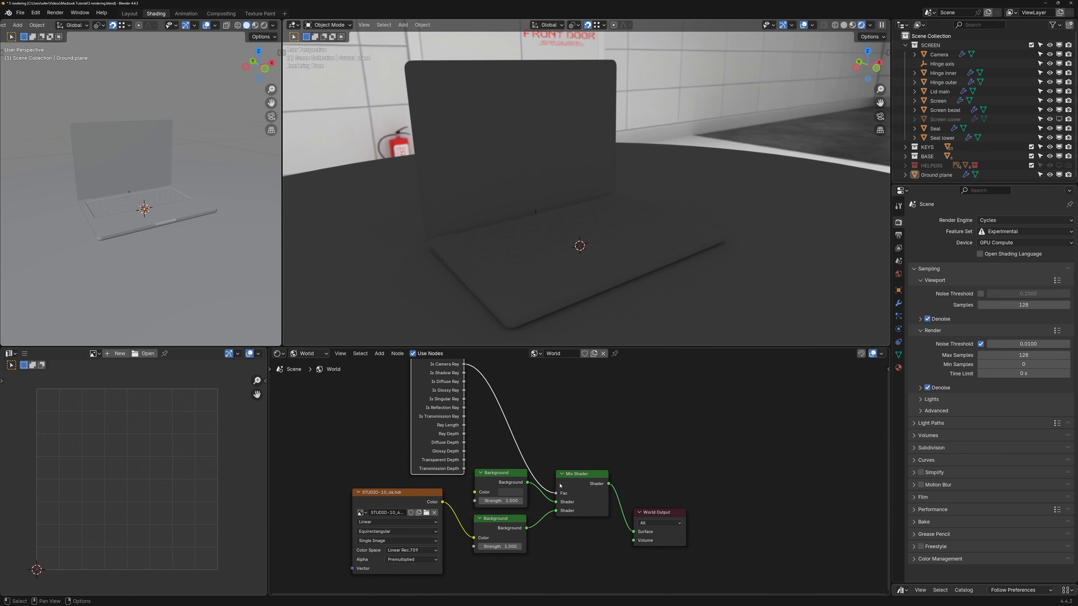
- Swap the Mix Shader's two background inputs and arrange the HDRI Background node above the plain one
drag(555, 503, 555, 503)
drag(504, 476, 501, 568)
shift+click(502, 522)
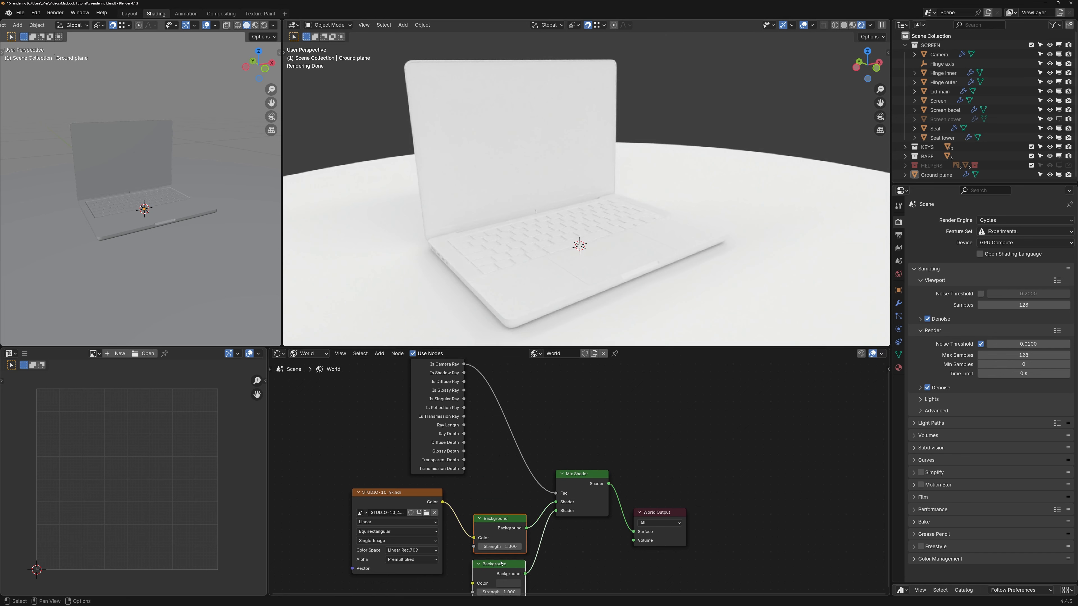
drag(501, 522, 500, 498)
click(588, 563)
middle_drag(588, 563, 589, 569)
click(501, 552)
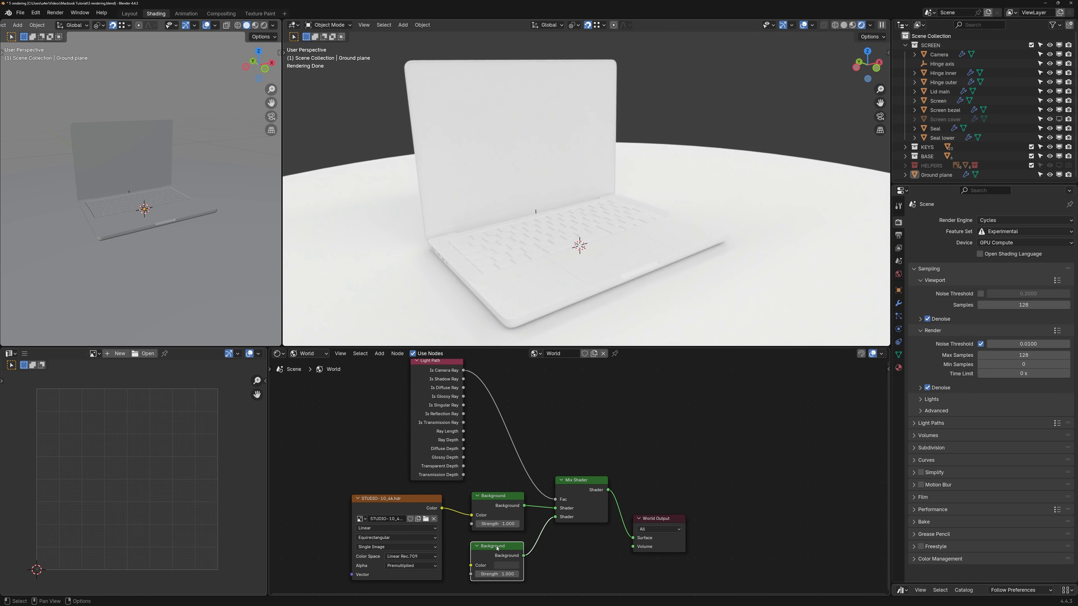
drag(498, 549, 502, 544)
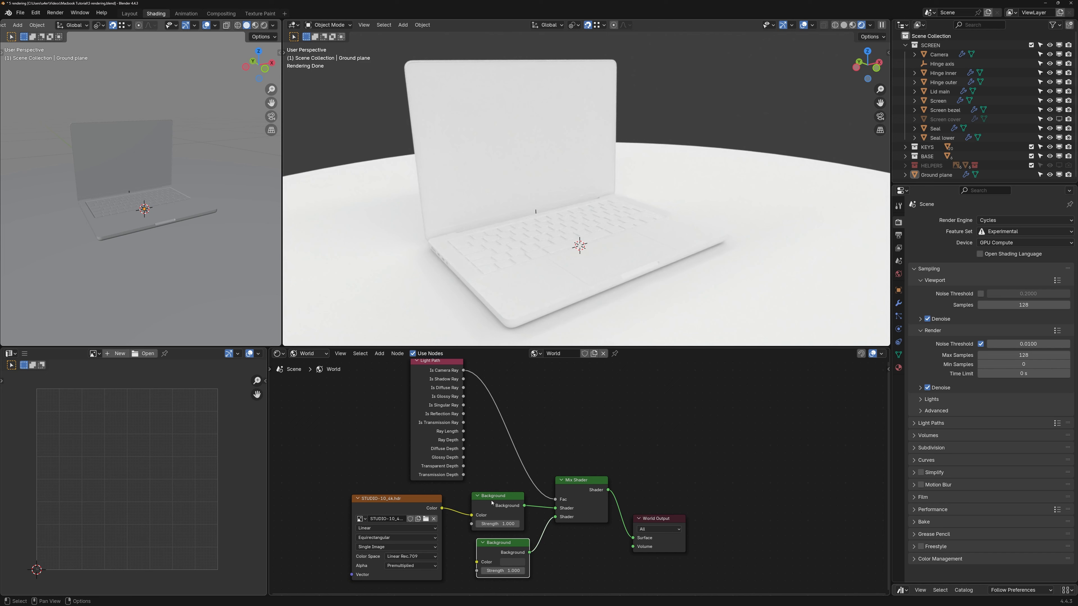
drag(492, 503, 498, 502)
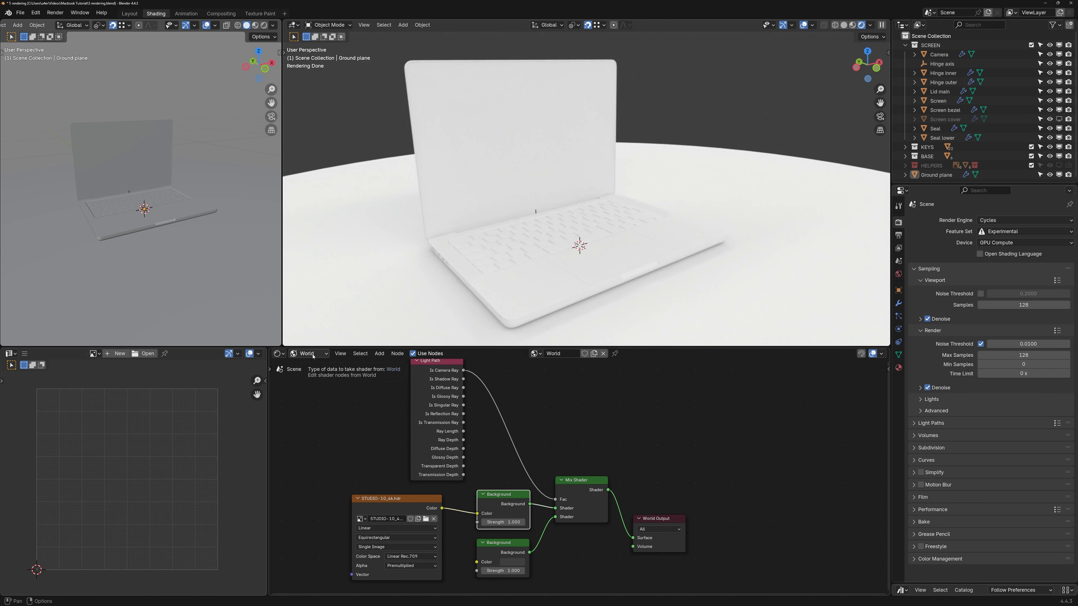
- Switch the shader editor from World to Object and create a new material on the laptop's Base main
click(313, 353)
click(316, 377)
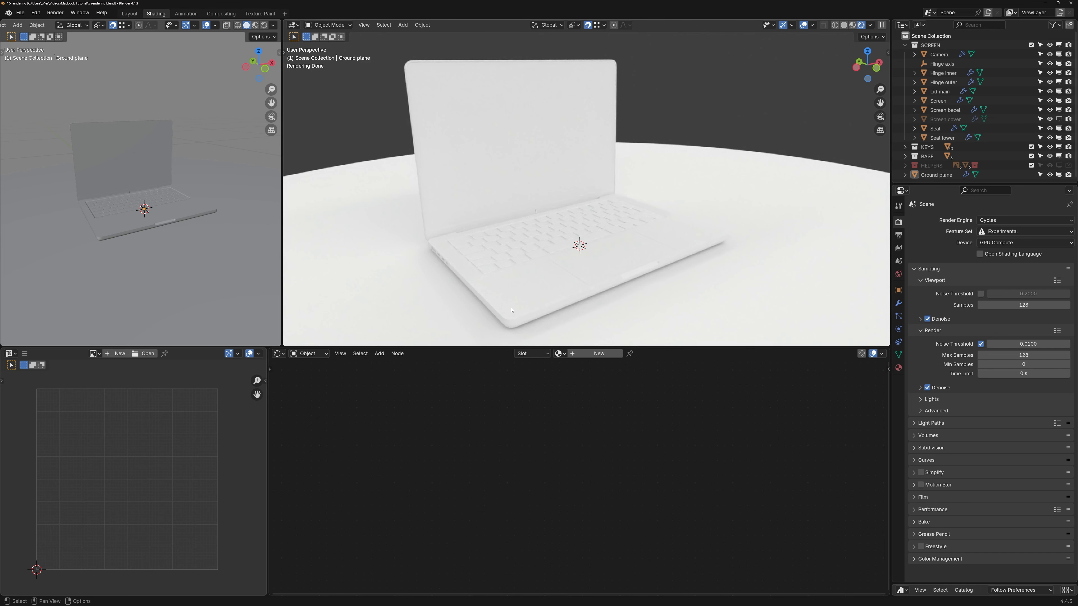
click(512, 310)
click(899, 367)
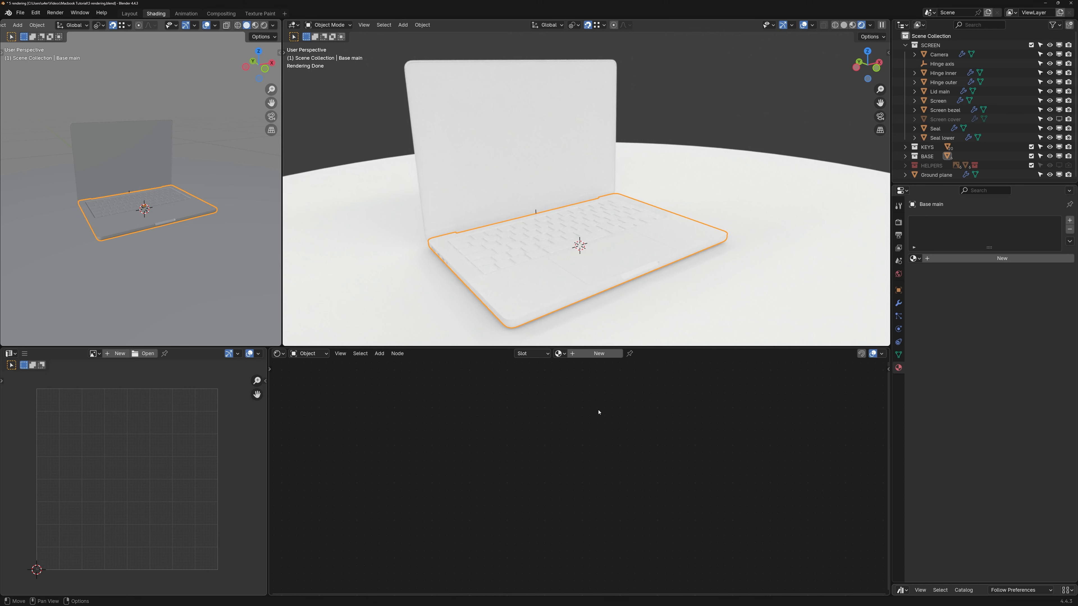
click(561, 354)
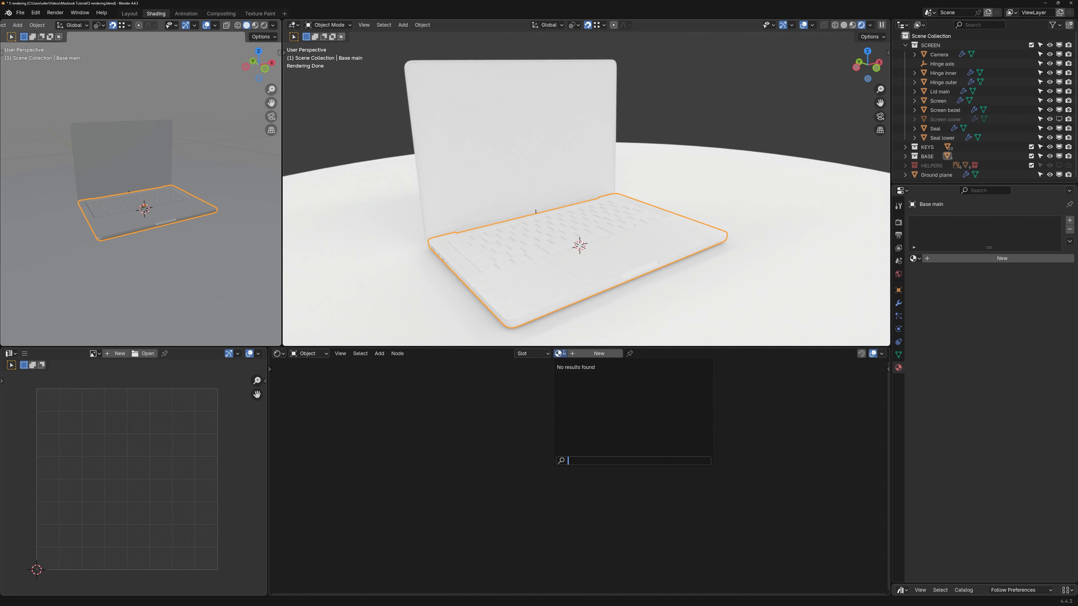
click(915, 258)
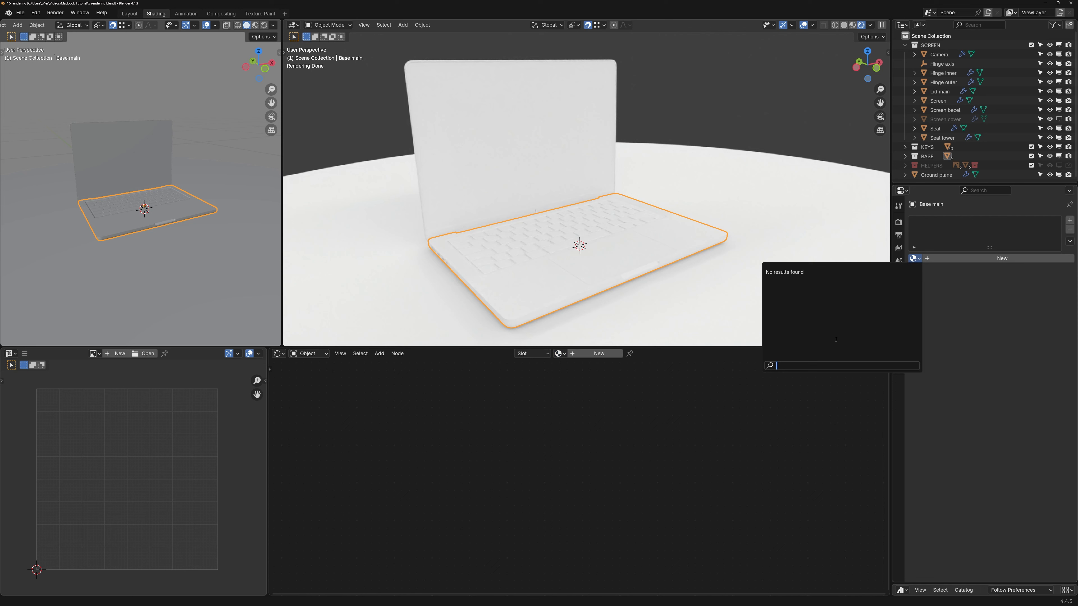
click(598, 354)
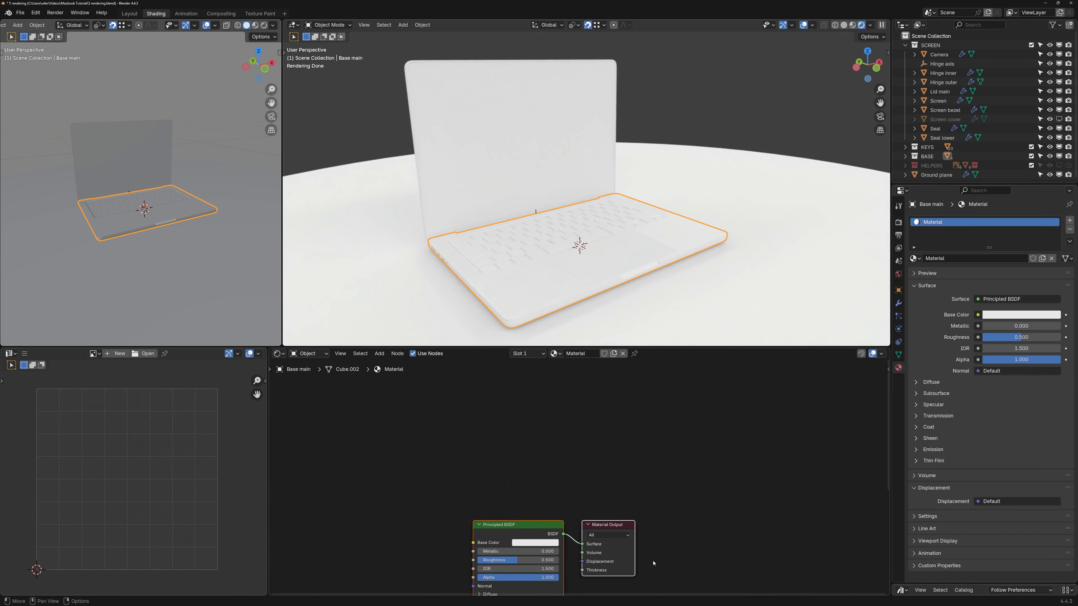
- Name the base material Main shell, with Metallic at 1.000 and a dark grey base colour
middle_drag(653, 564, 670, 439)
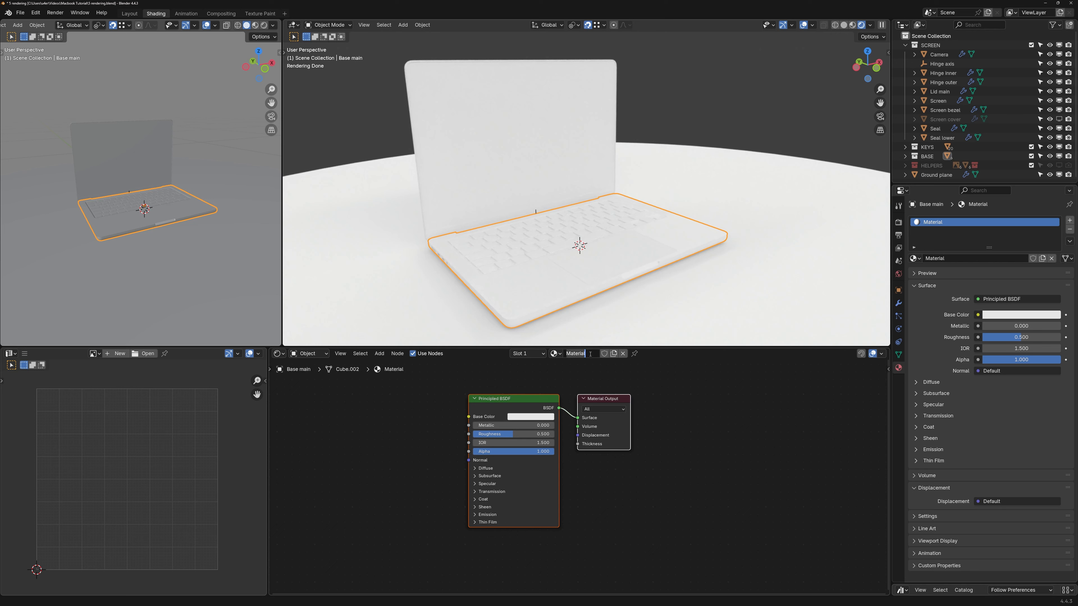
drag(489, 427, 552, 426)
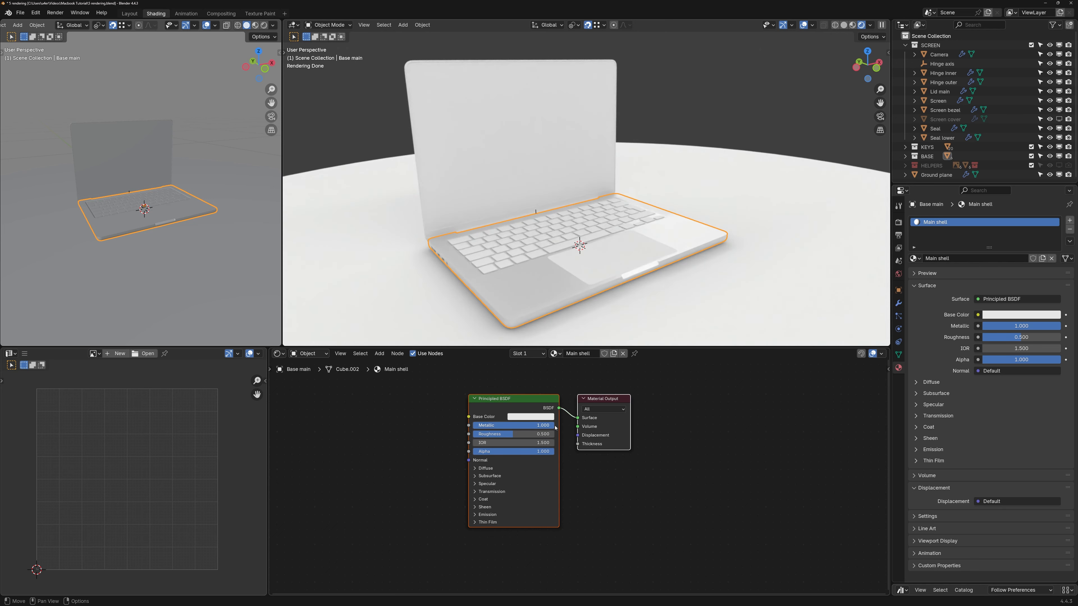
click(532, 420)
drag(578, 290, 579, 327)
- Set the Roughness of the Main shell material on the laptop base to 0.350
mouse_move(529, 278)
middle_down()
mouse_move(537, 306)
mouse_move(517, 276)
middle_up()
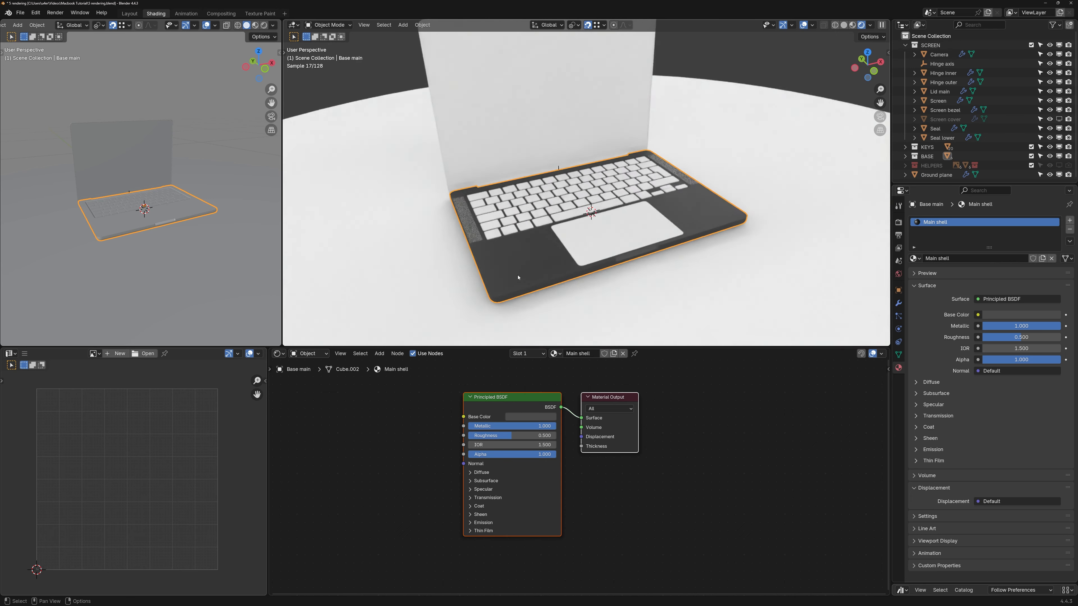
scroll(514, 279, up, 3)
mouse_move(512, 436)
mouse_down()
mouse_move(480, 436)
mouse_move(551, 435)
mouse_move(499, 435)
mouse_up()
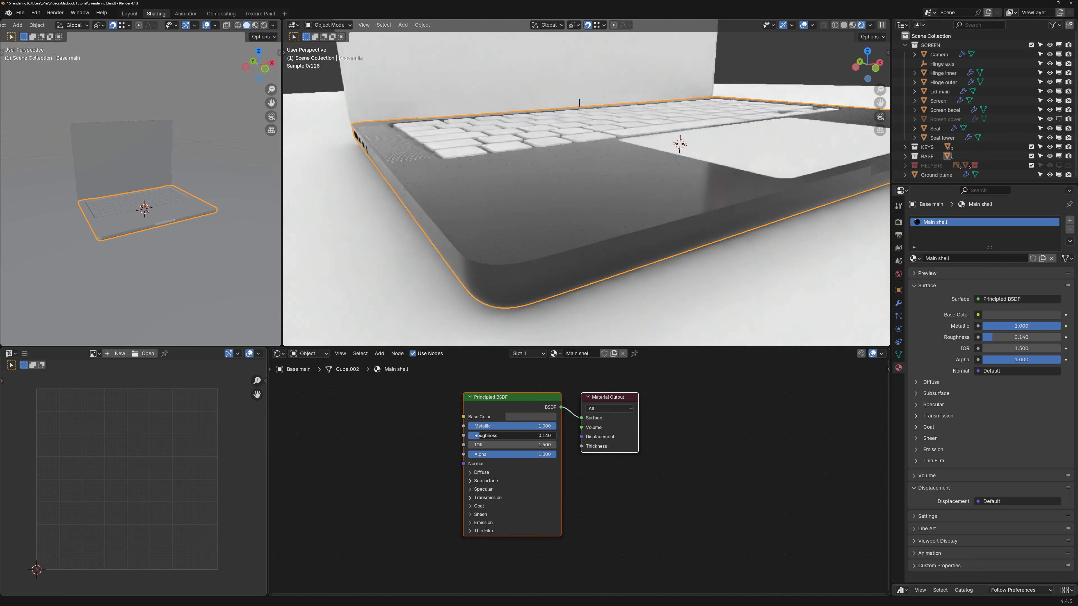
click(519, 435)
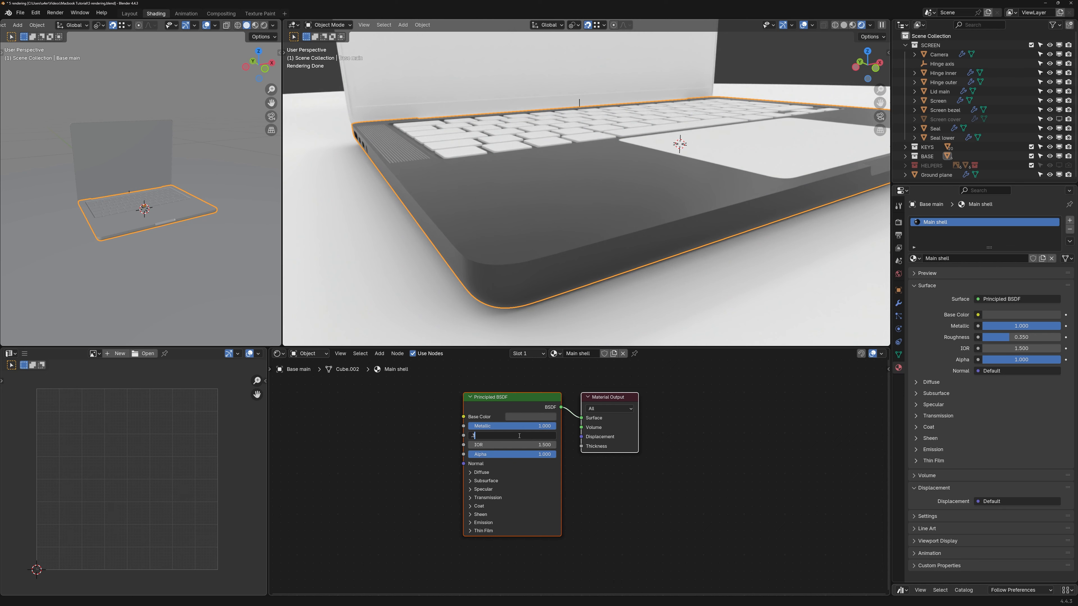
key(Return)
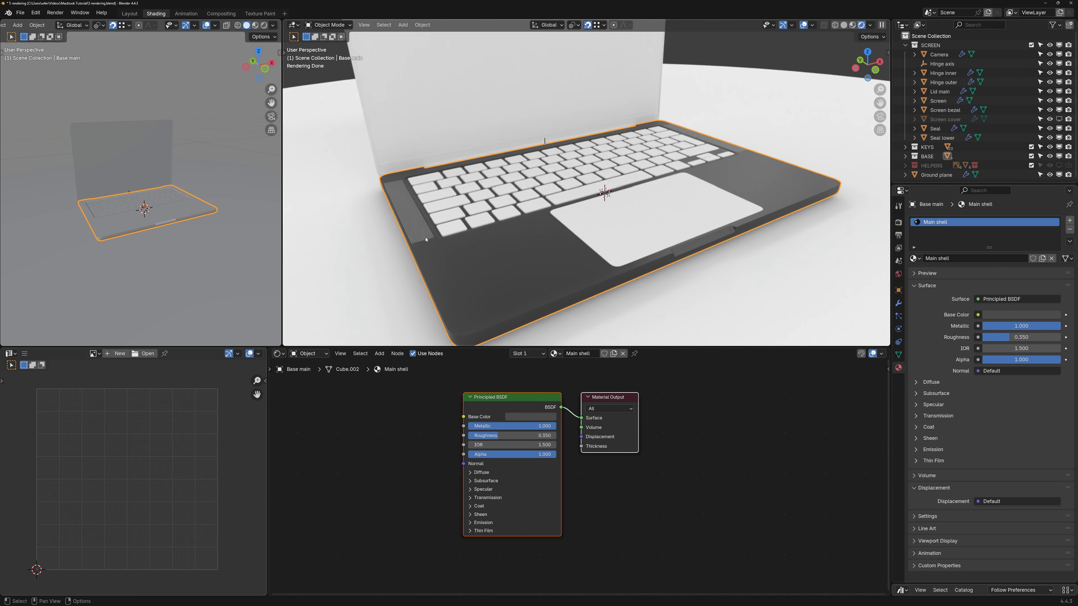
- Create a new material on the Speaker holes with a black base colour and both Roughness and Diffuse Roughness at 1.000
click(426, 240)
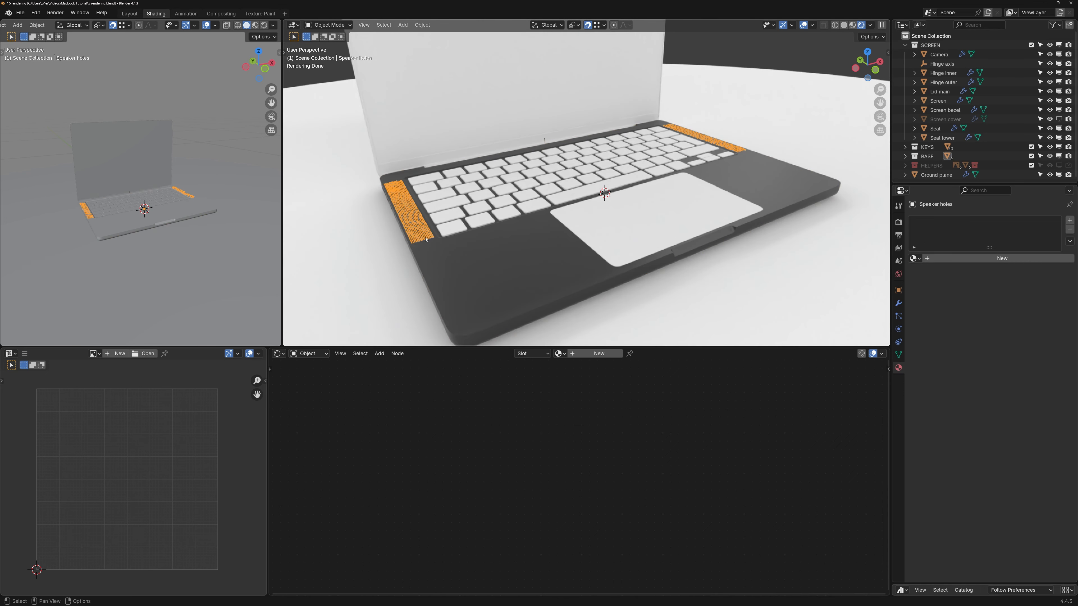
click(599, 353)
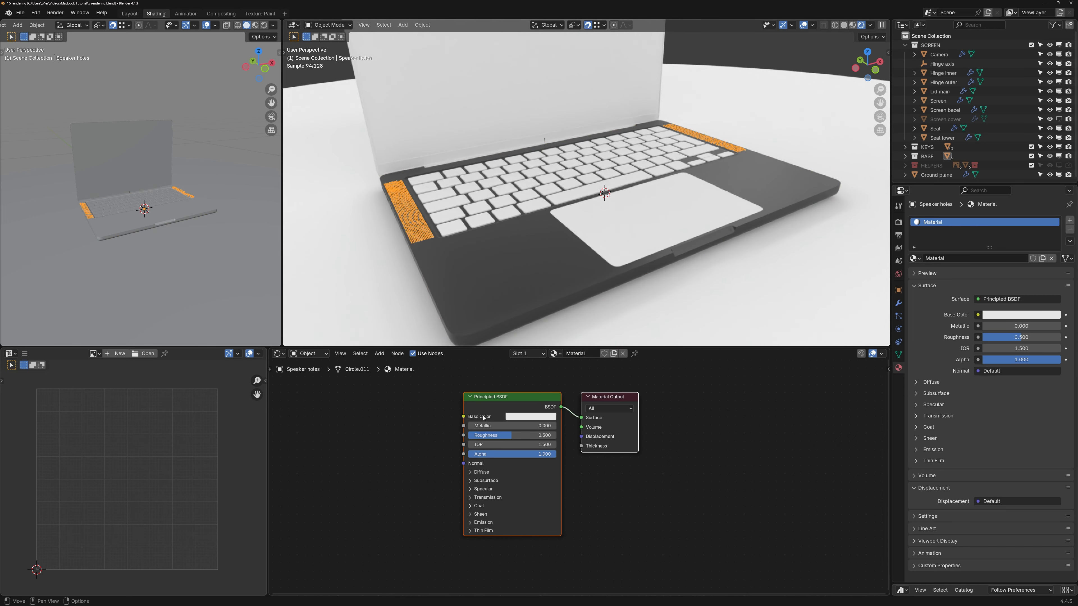
click(545, 416)
drag(581, 304, 581, 344)
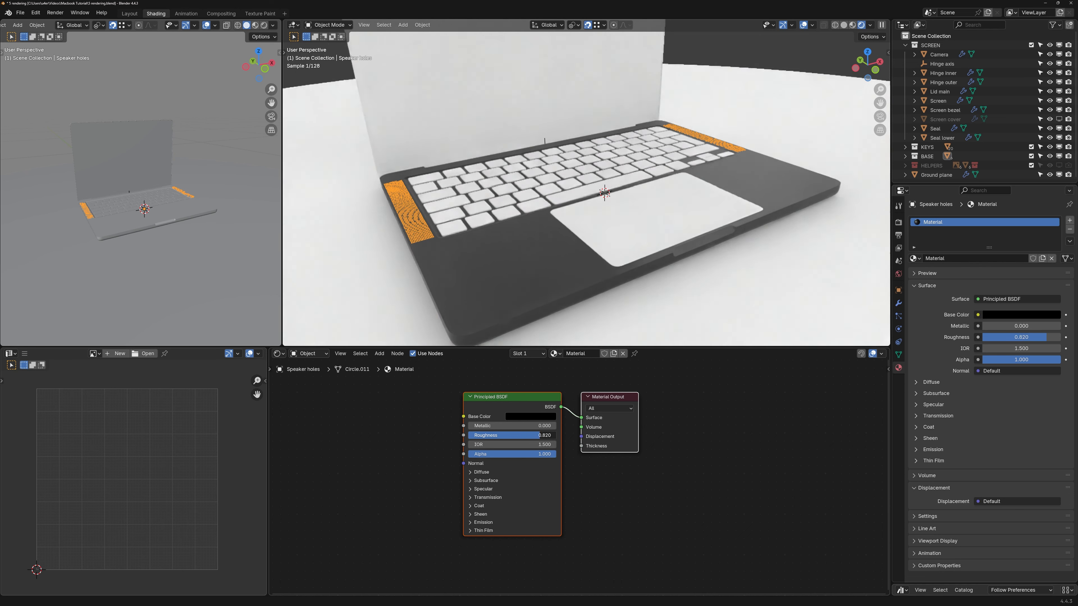
drag(510, 435, 558, 435)
click(481, 472)
drag(486, 483, 560, 484)
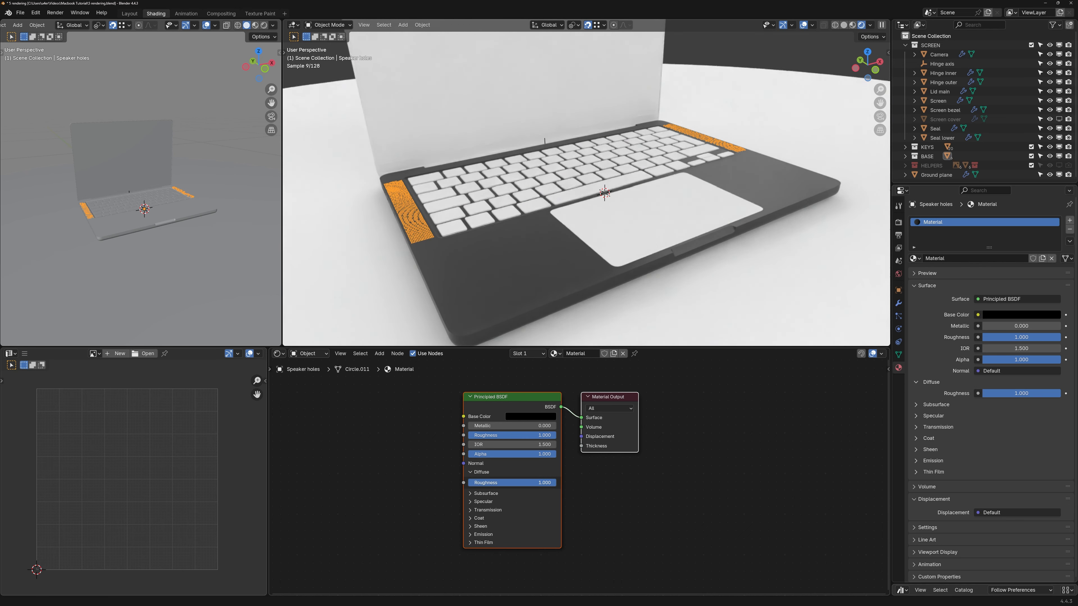
- Rename the speaker holes' material as Speaker holes
click(588, 353)
key(BackSpace)
text(Speaker holes)
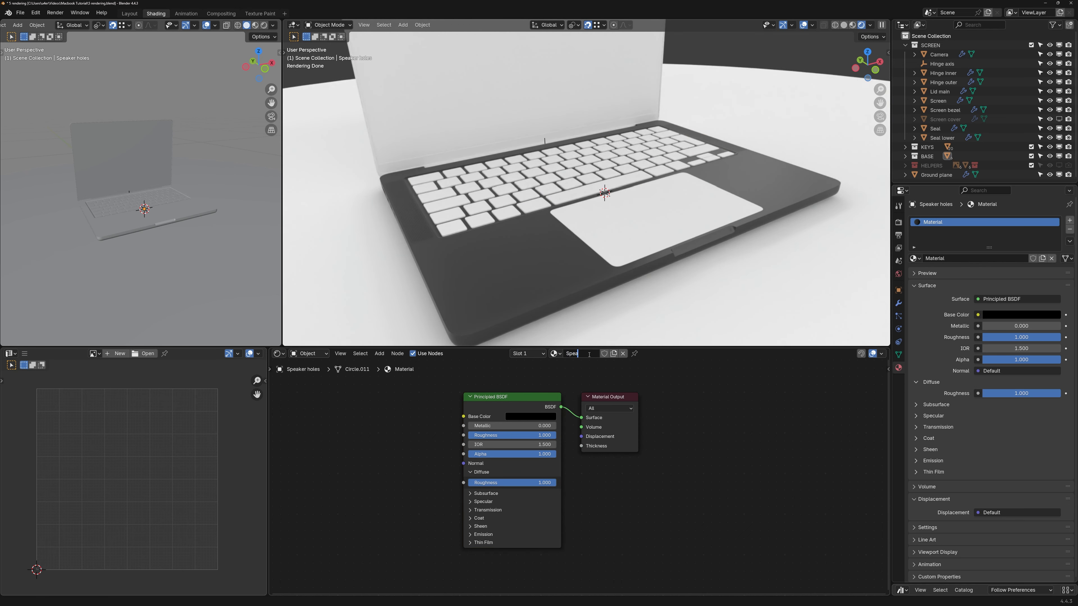
key(Return)
- Assign the existing Main shell material to the Trackpad
click(653, 217)
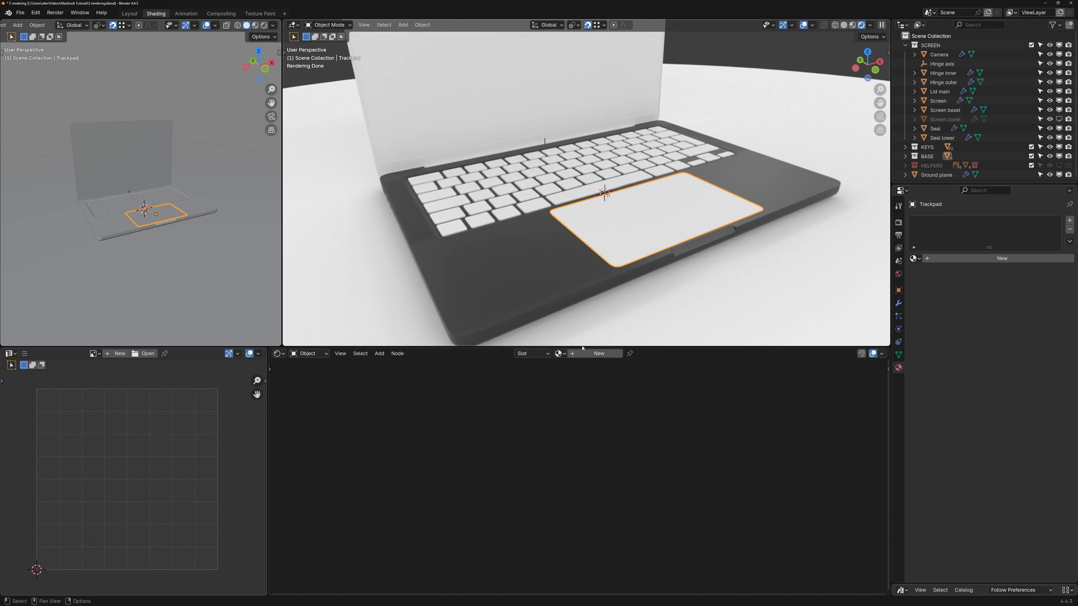
click(560, 353)
click(582, 367)
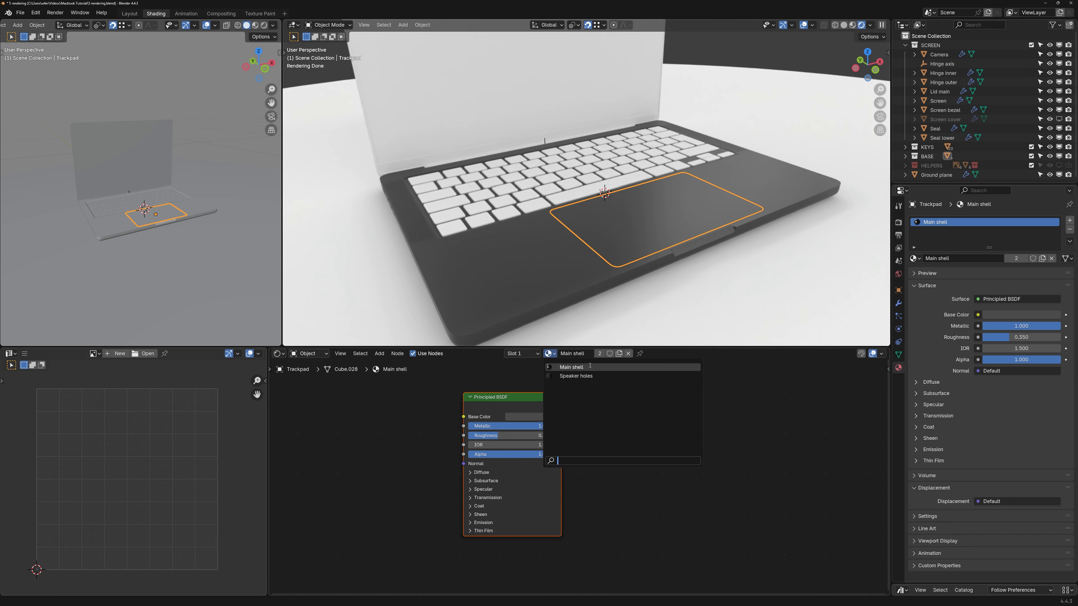
- Try a Roughness of 0.170 on the shared Main shell material and undo the change
scroll(640, 185, up, 2)
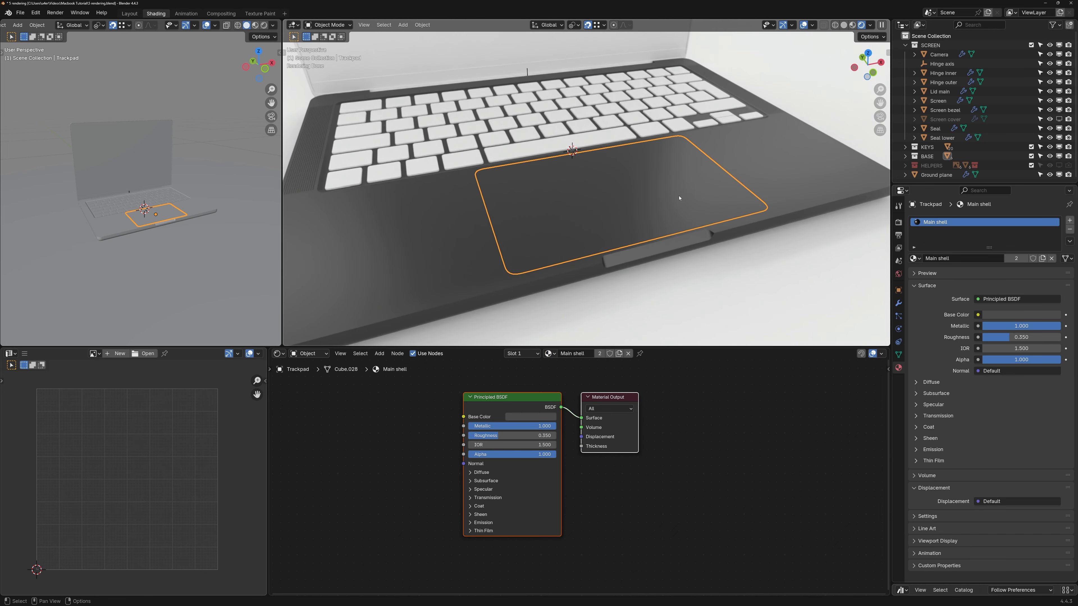
drag(507, 436, 483, 435)
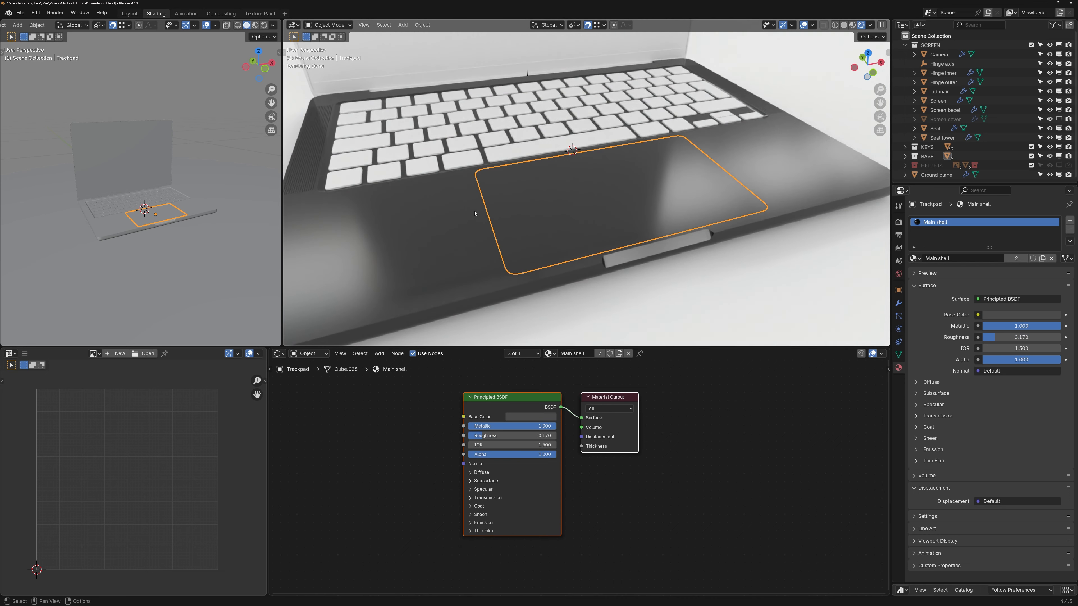
key(ctrl+z)
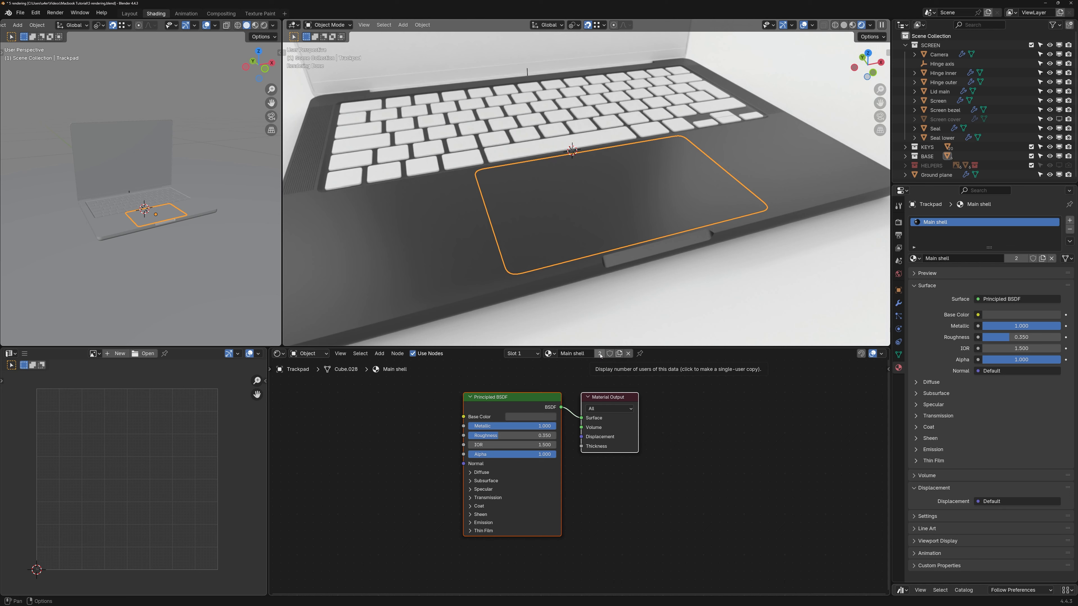
- Make the trackpad's material a single-user copy and set its Roughness to 0.400
click(600, 354)
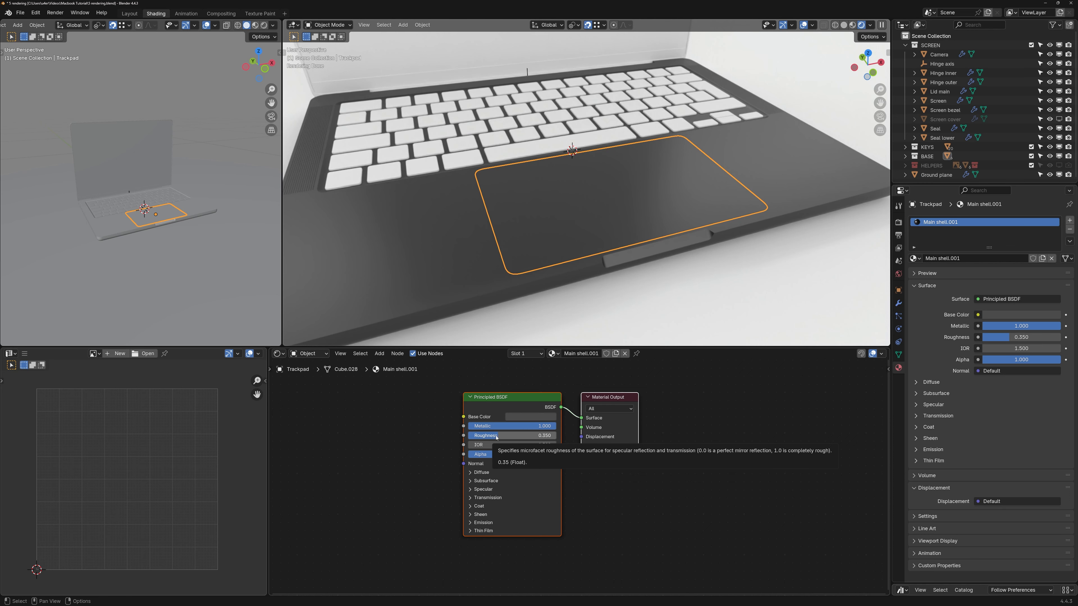
drag(496, 437, 486, 437)
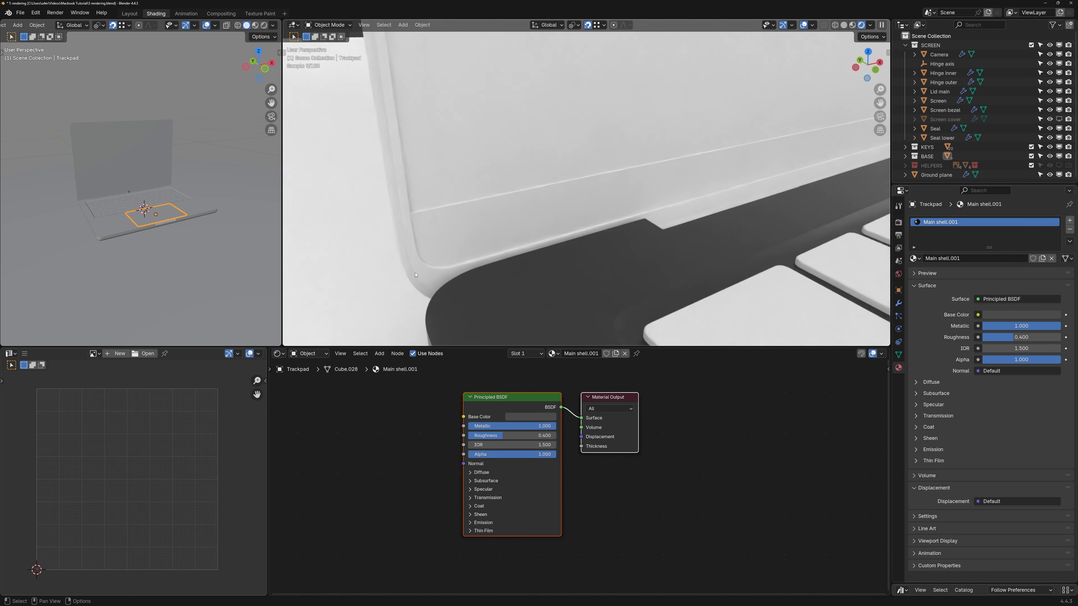
- Create a material named Rubber seal on the screen's Seal, with Roughness 0.900 and a dark grey base colour (#404040)
scroll(438, 259, up, 3)
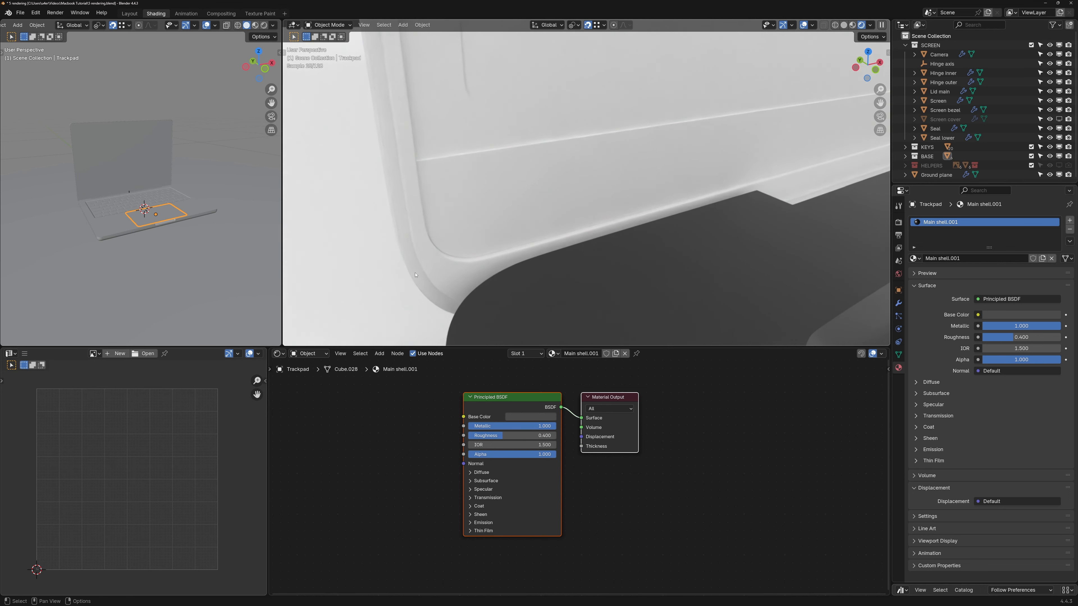
click(438, 260)
scroll(438, 259, down, 3)
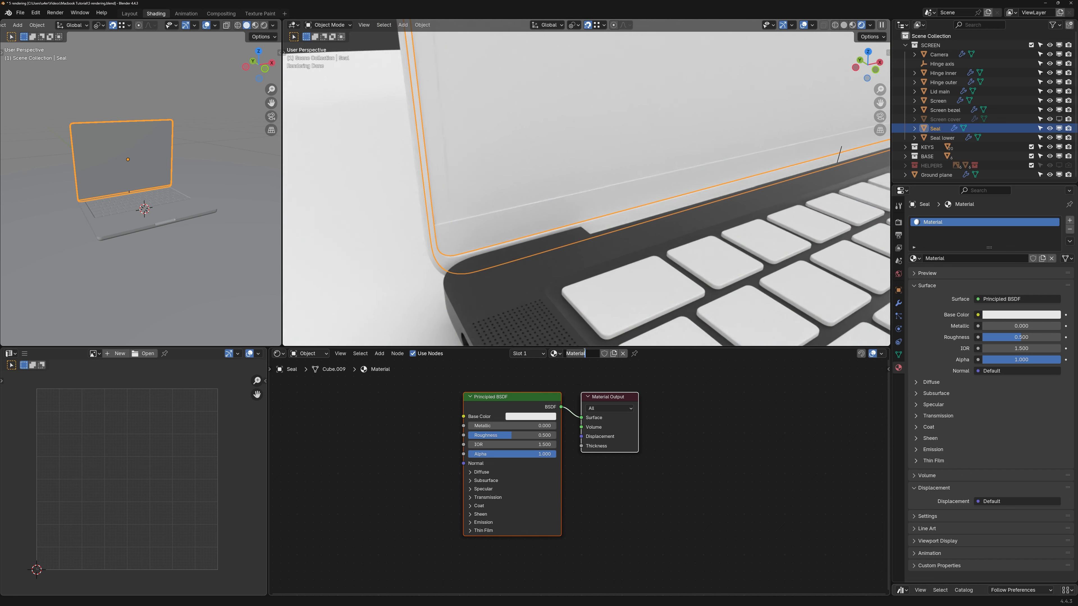
text(Rubber seal)
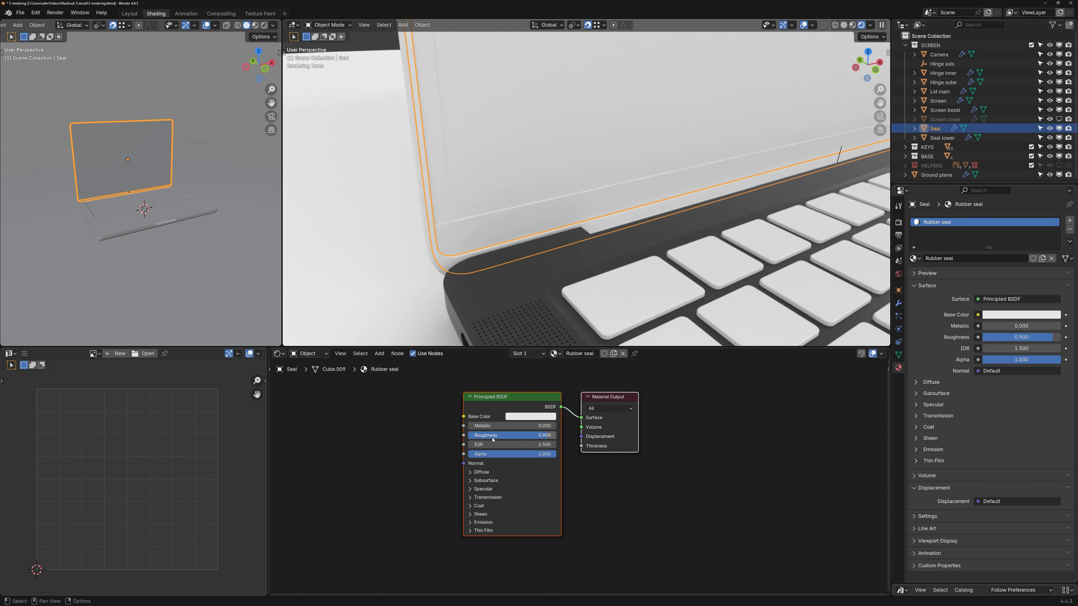
click(526, 417)
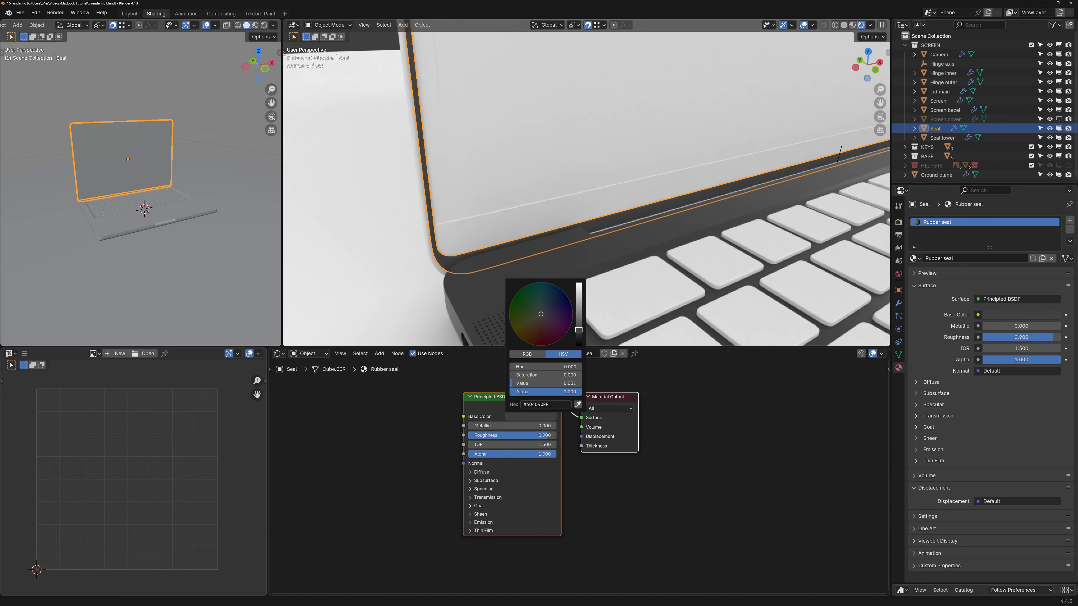
- Assign Main shell to Seal lower, make it a single-user copy and name that copy Screen bezel
click(462, 237)
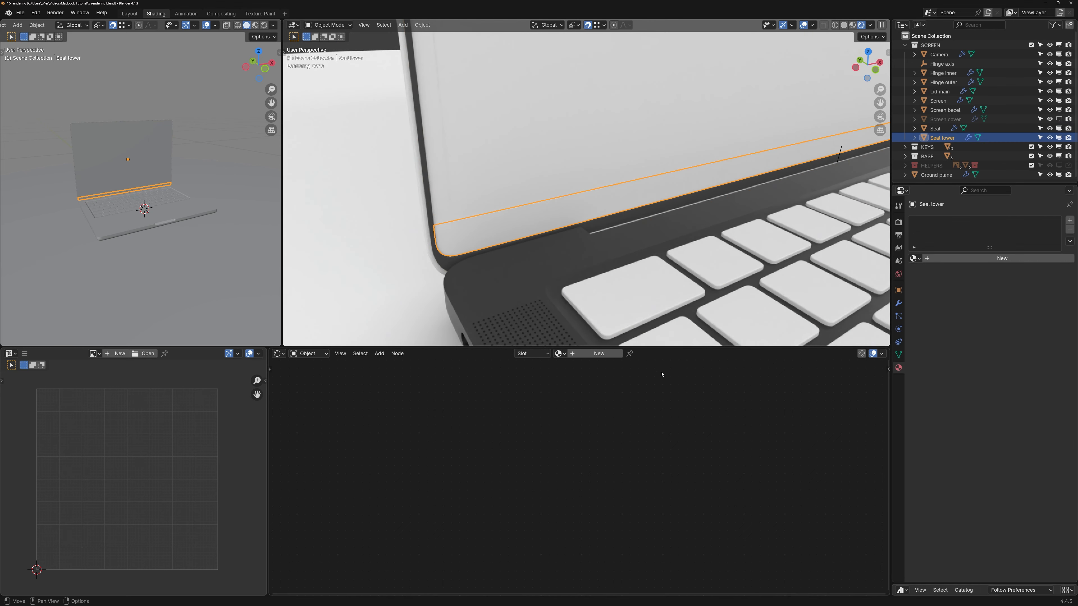
click(560, 353)
click(610, 368)
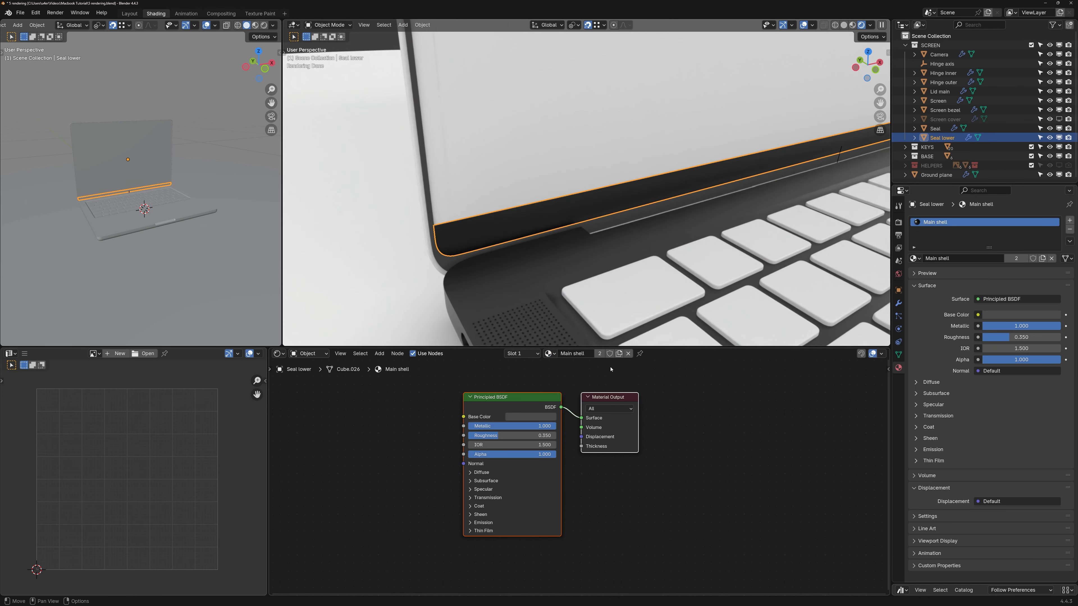
click(600, 354)
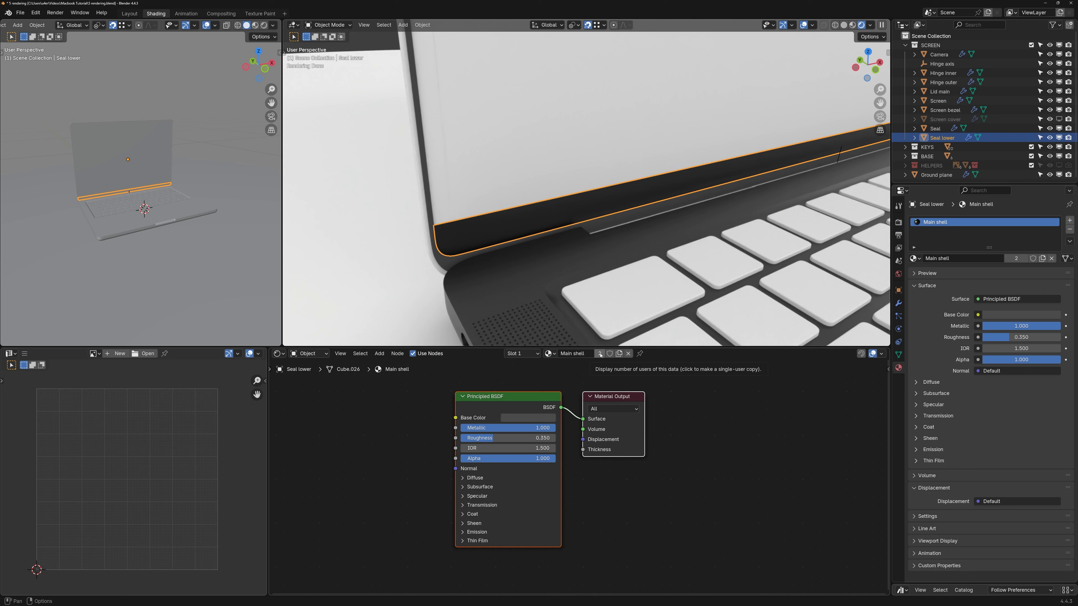
double_click(585, 353)
text(Screen bezel)
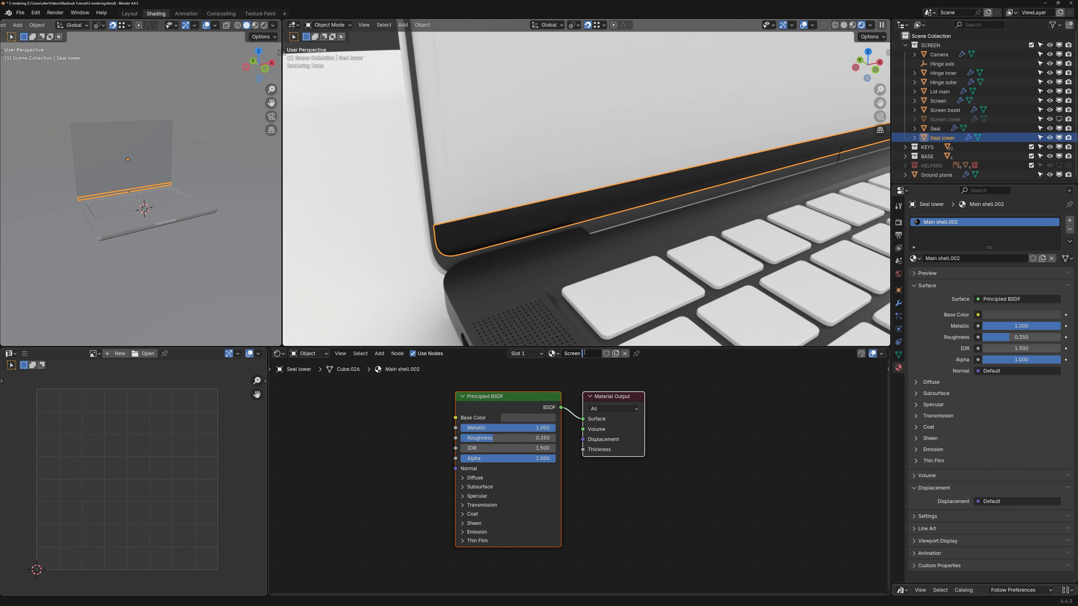
key(Return)
- Set the Screen bezel material to Metallic 0.000 and Roughness 0.200, and darken its base colour
drag(533, 428, 467, 428)
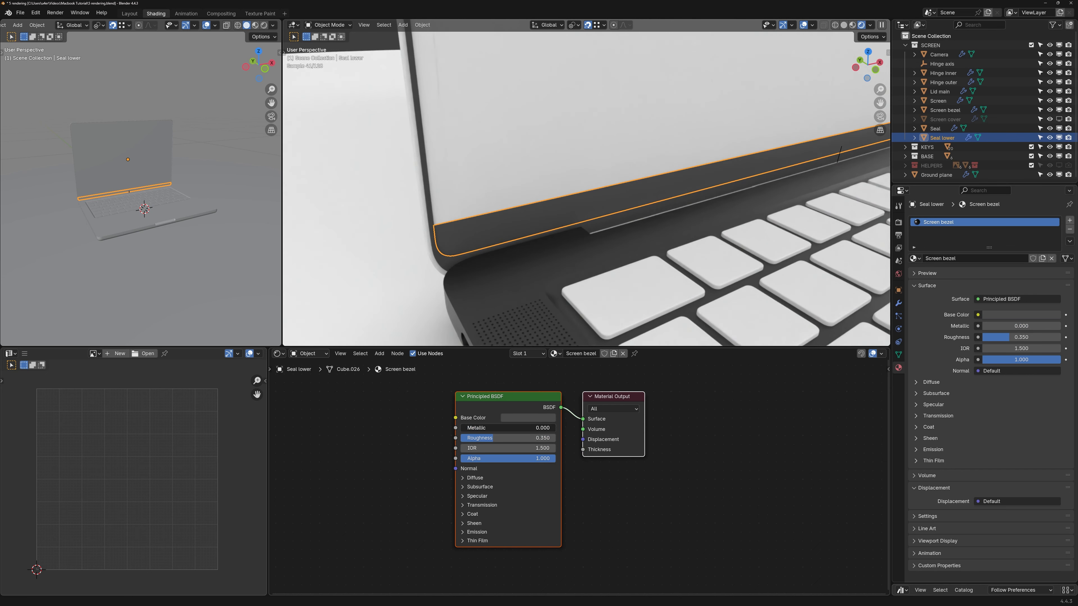
click(500, 439)
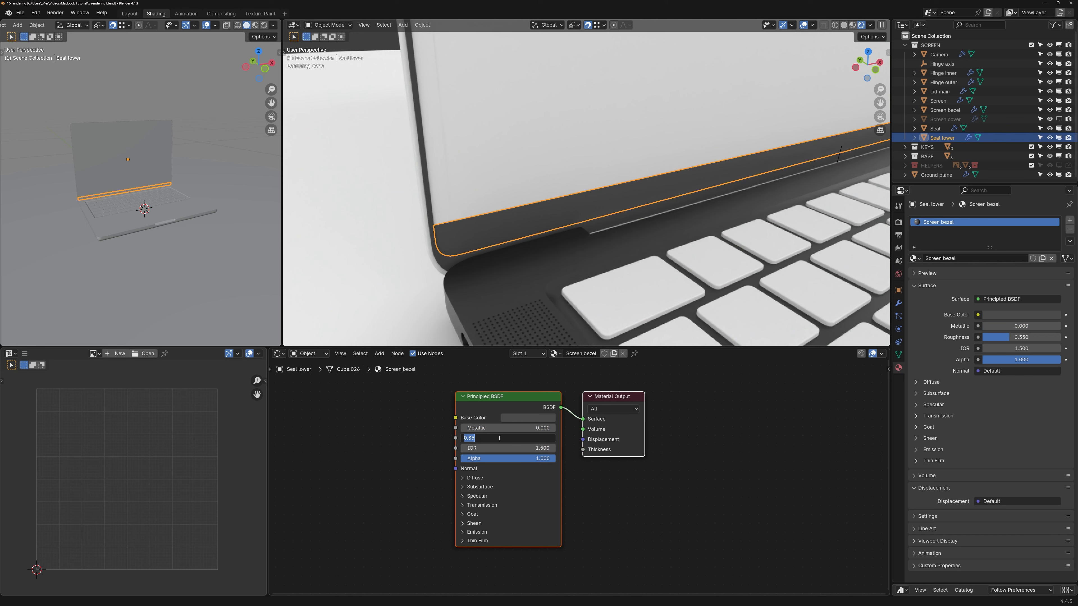
text(0.2)
key(Return)
click(528, 418)
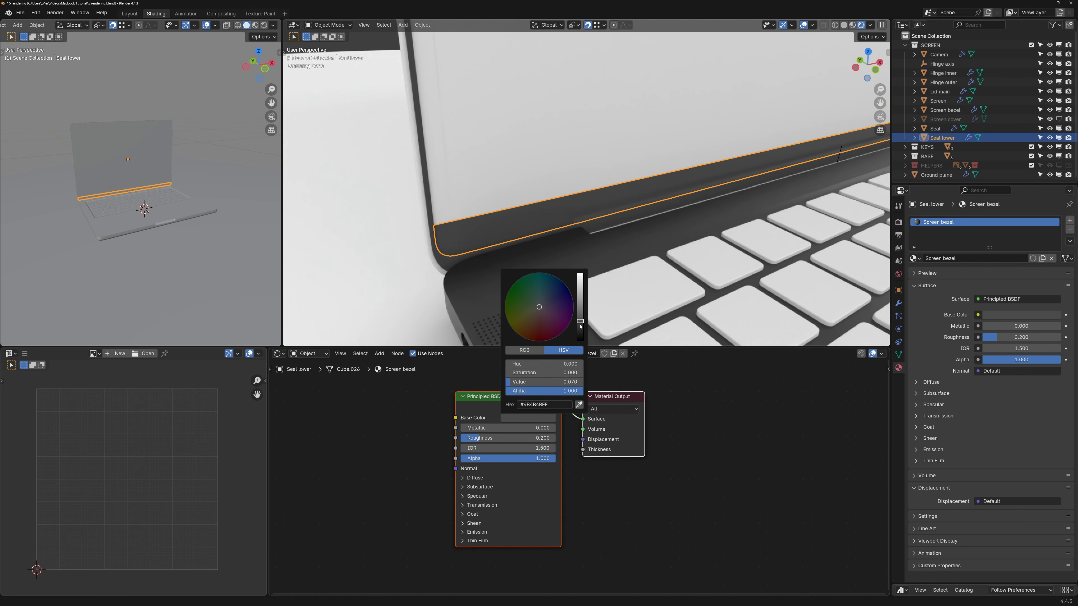
drag(580, 327, 580, 336)
- Assign the Screen bezel material to the Screen bezel object and rename the trackpad's material as Trackpad
click(448, 219)
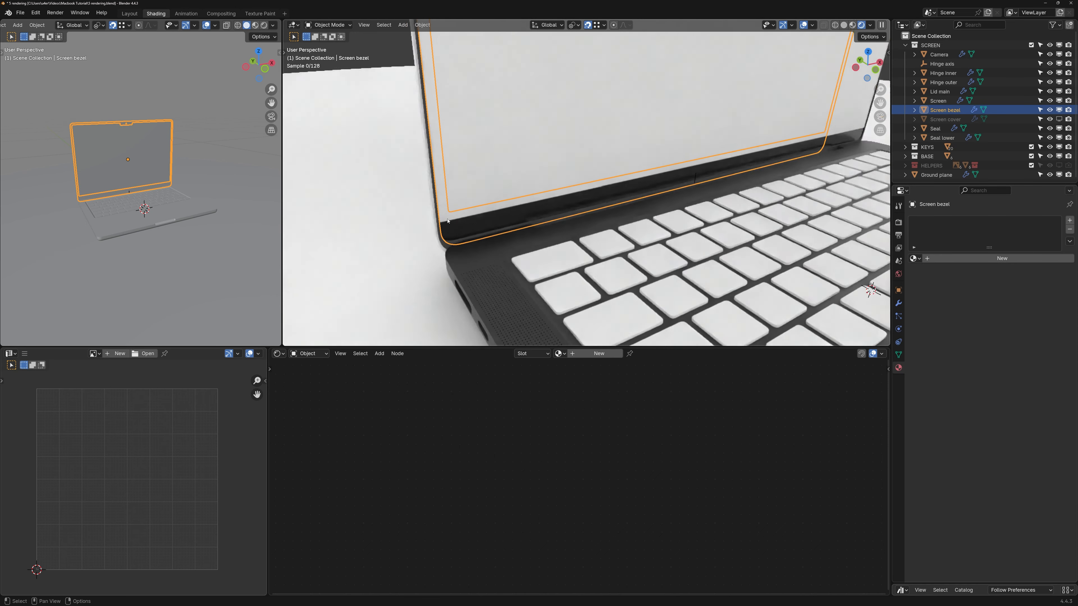
scroll(448, 220, down, 8)
click(612, 302)
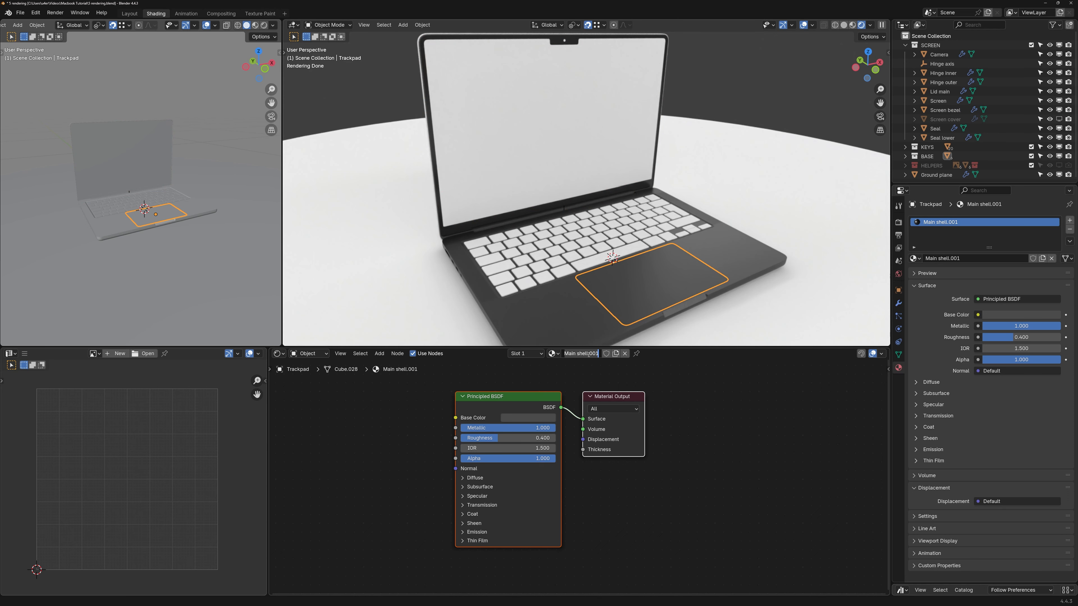
text(Trackpad)
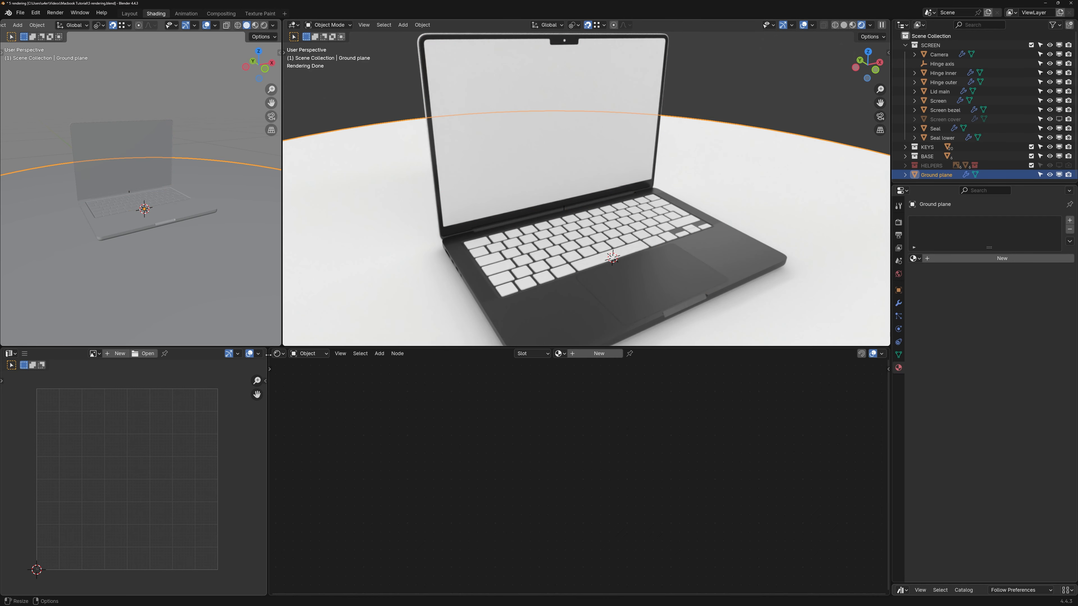
- With the Ground plane selected, split the shader editor in two and show the World background nodes in one half
drag(269, 349, 480, 369)
click(309, 353)
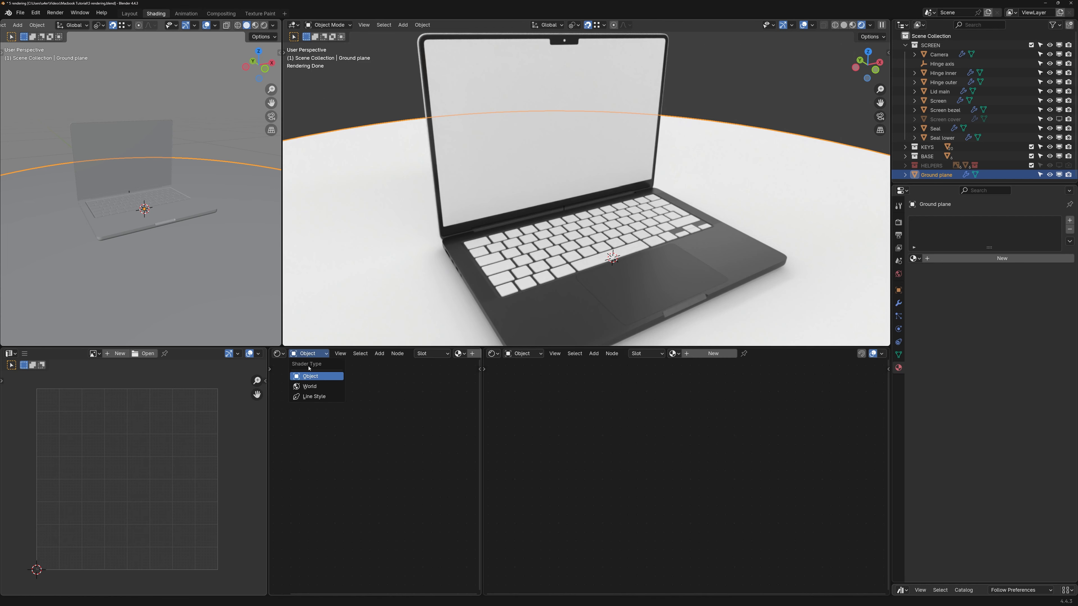
click(309, 387)
scroll(372, 455, up, 3)
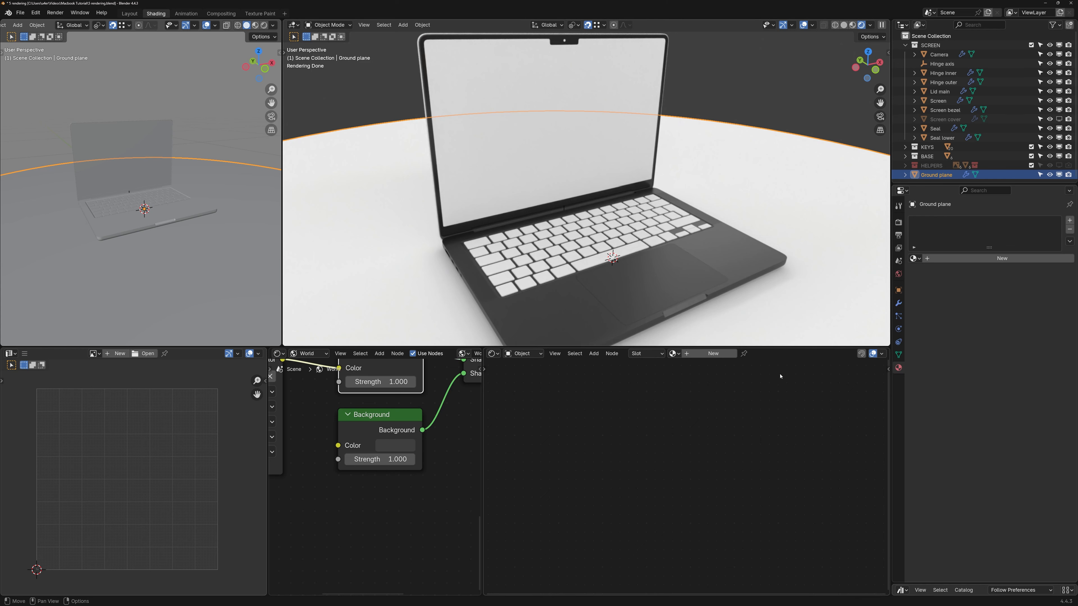
- Create a material named Ground plane on the ground plane and delete its Principled BSDF node
click(721, 354)
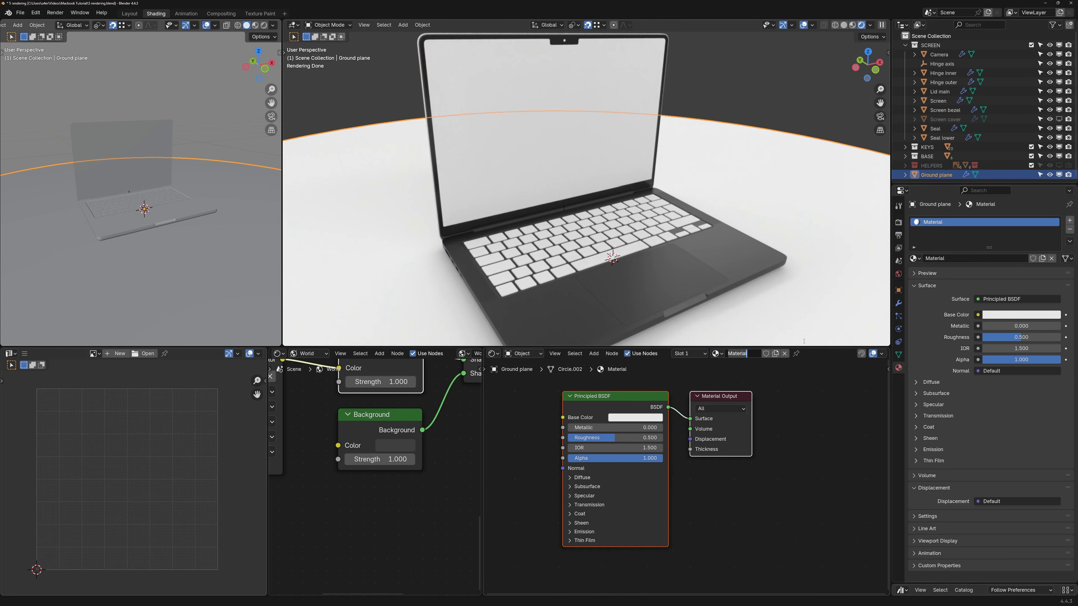
text(Ground plane)
click(610, 398)
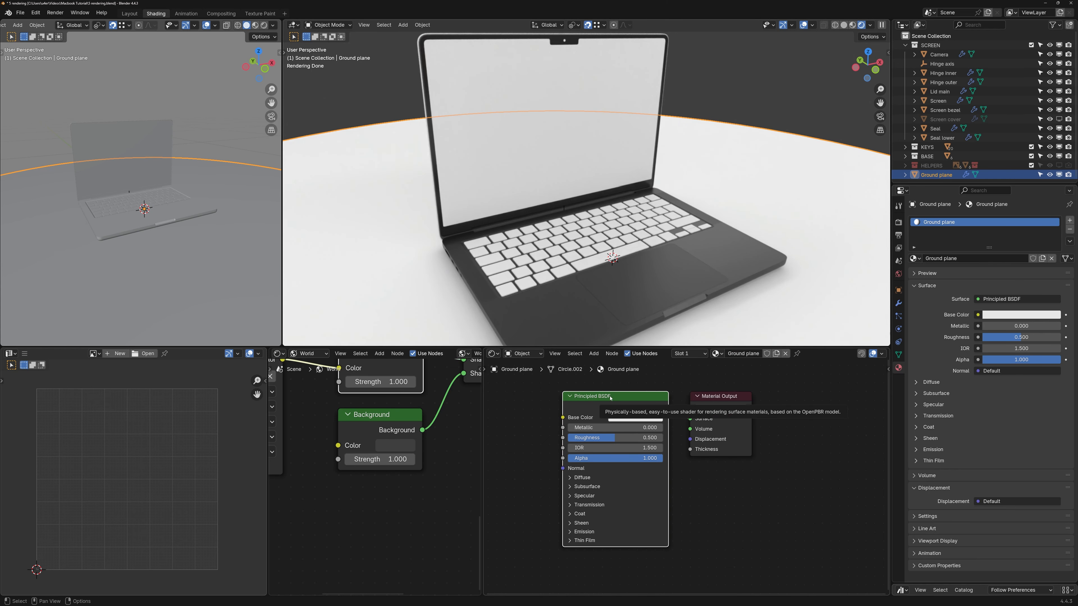
key(Delete)
- Add an Ambient Occlusion node to the Ground plane material
key(shift+a)
mouse_move(553, 442)
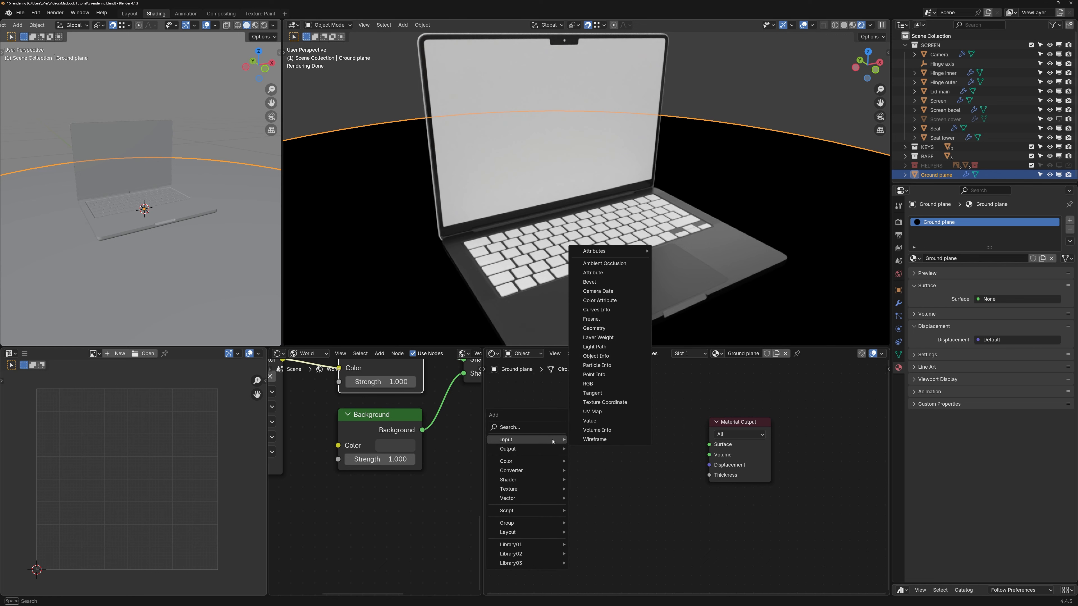
click(605, 264)
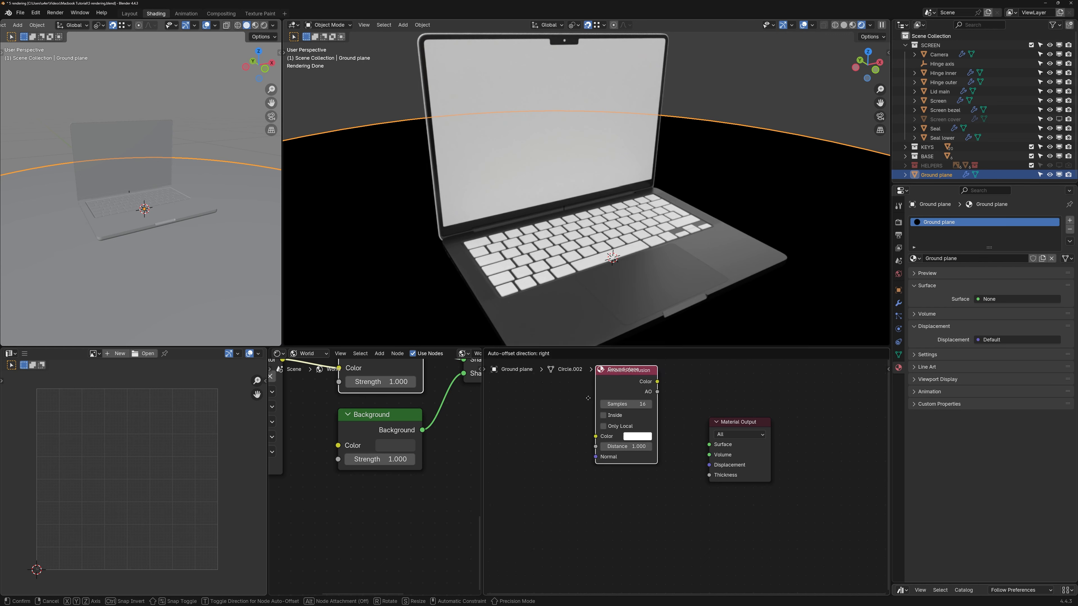
click(536, 450)
- Add a Color Ramp node, feed its Fac from the Ambient Occlusion colour, and connect its colour to the Material Output's Surface
key(shift+a)
mouse_move(625, 462)
click(671, 478)
click(654, 471)
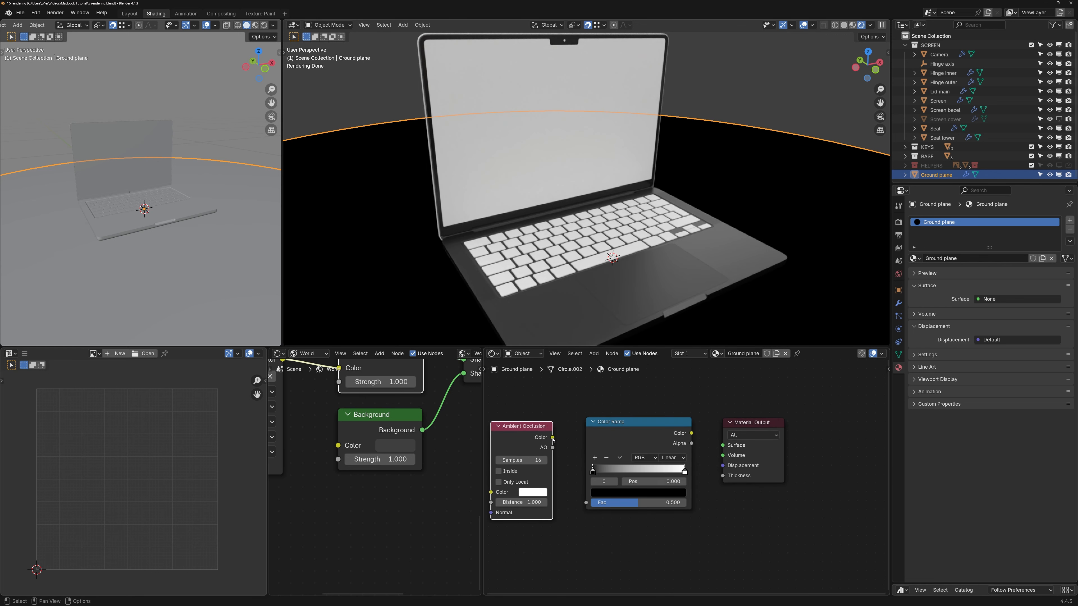
drag(553, 437, 586, 502)
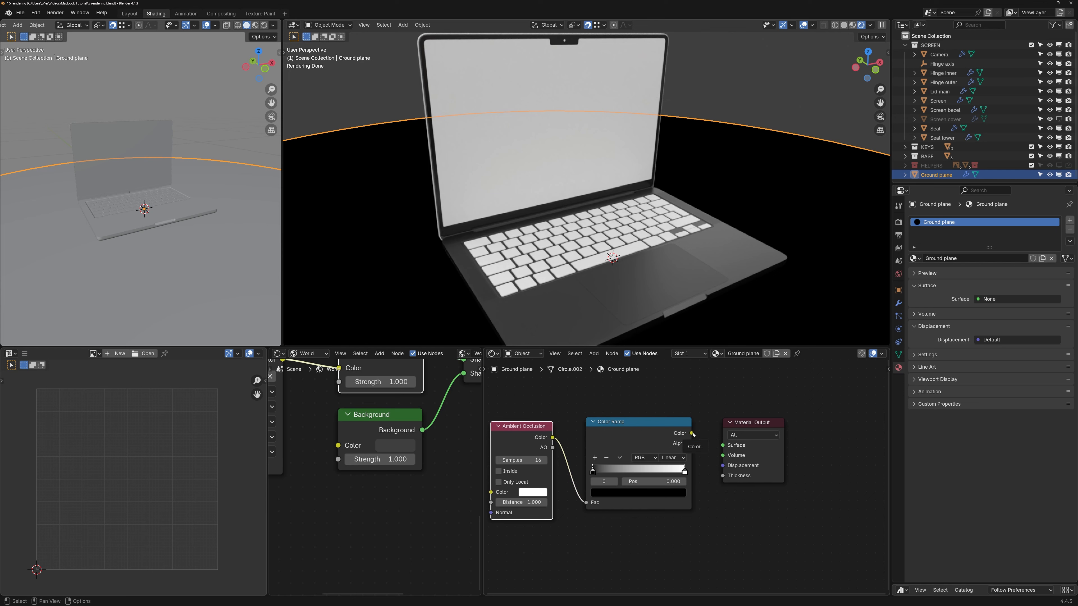
drag(693, 434, 723, 446)
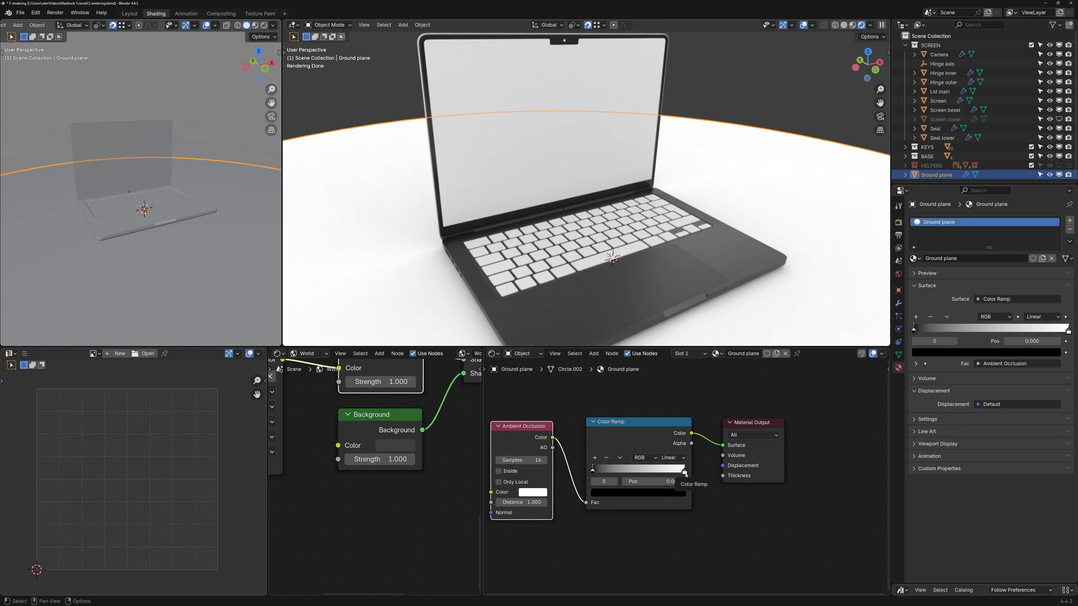
- Copy the colour of the World's plain Background node onto the Color Ramp's white stop and deselect the ground plane
click(685, 472)
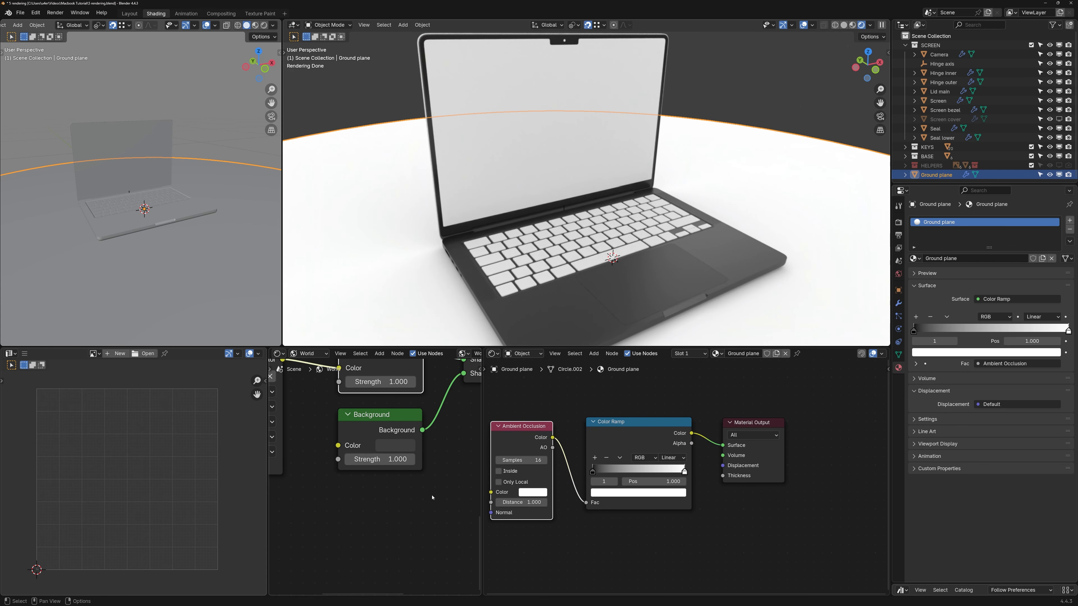
drag(393, 446, 644, 495)
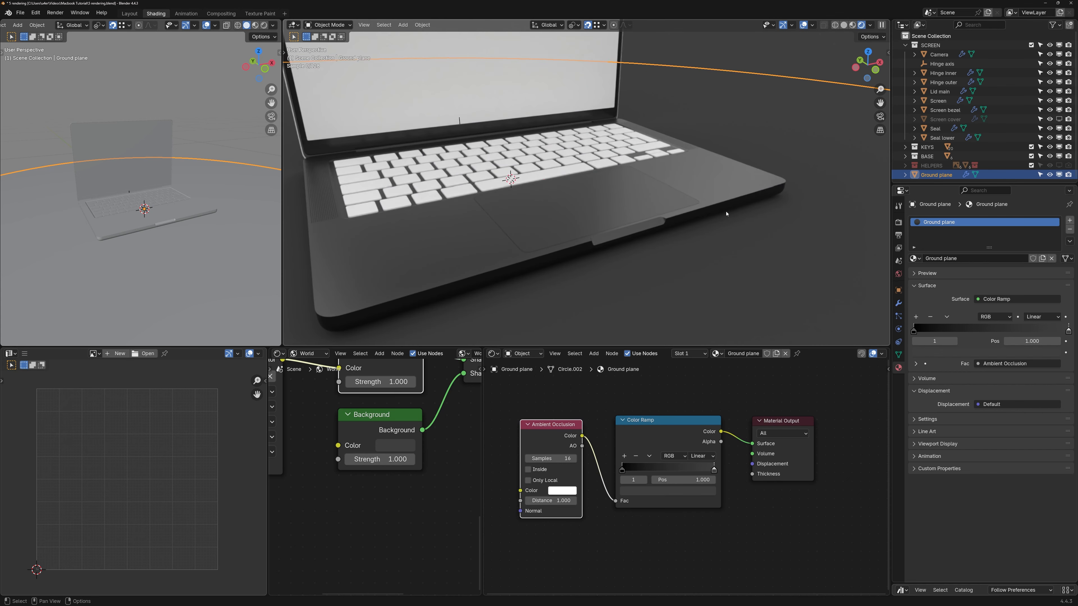
scroll(727, 214, up, 5)
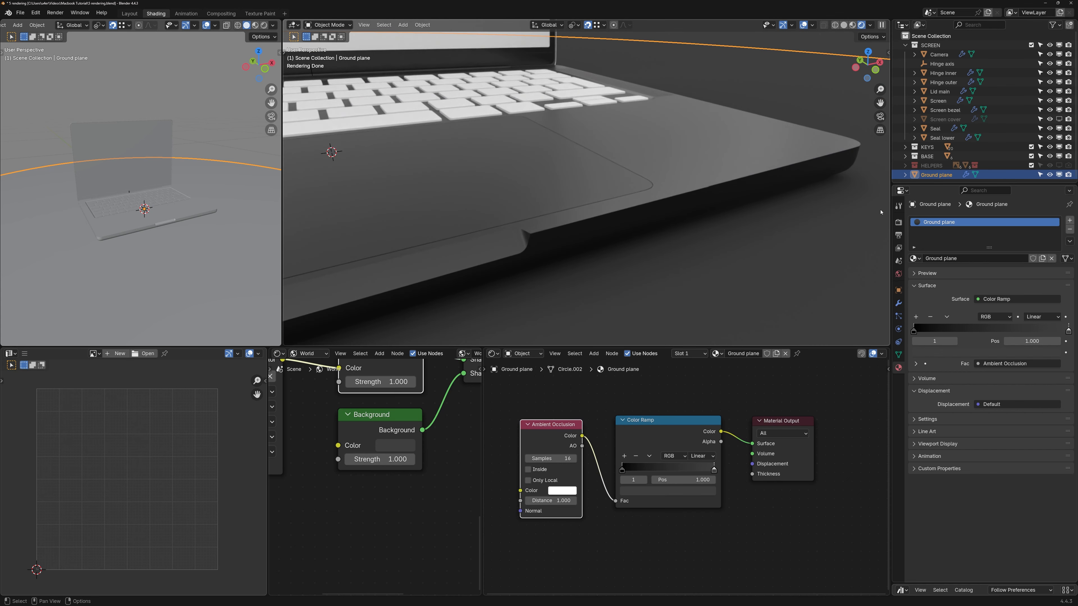
click(714, 470)
scroll(589, 234, down, 5)
key(alt+a)
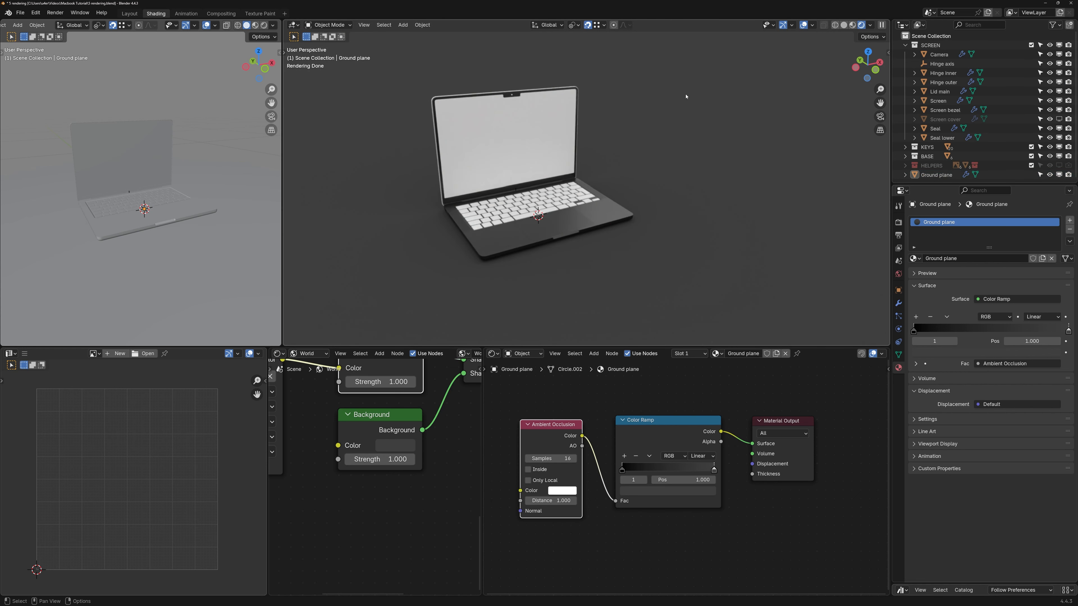
- Select the ground plane, move the Color Ramp's black stop to 0.340, and try tinting that stop blue
click(714, 197)
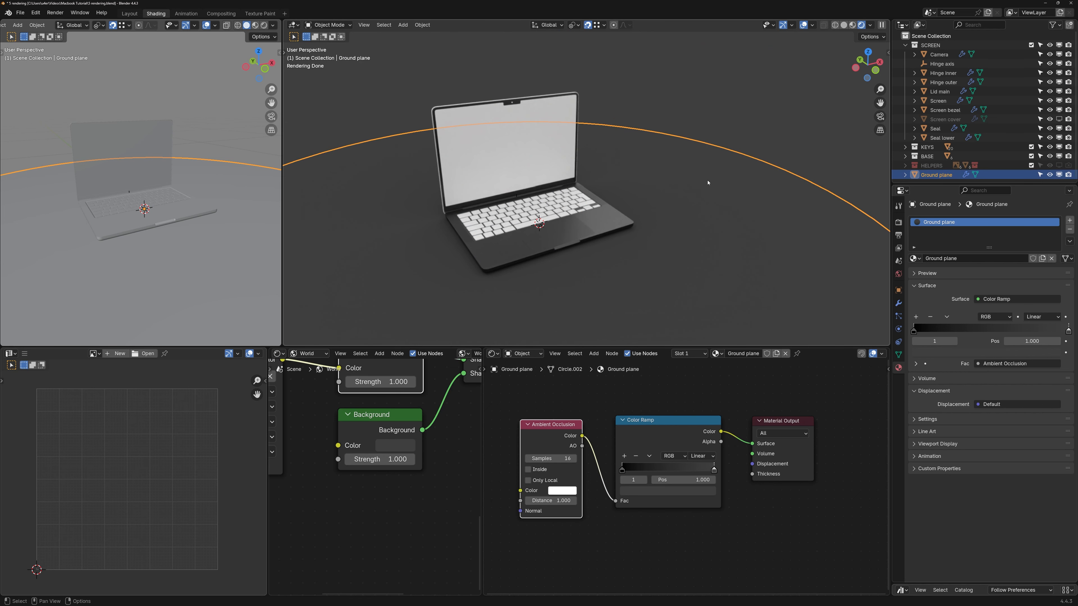
scroll(708, 182, up, 6)
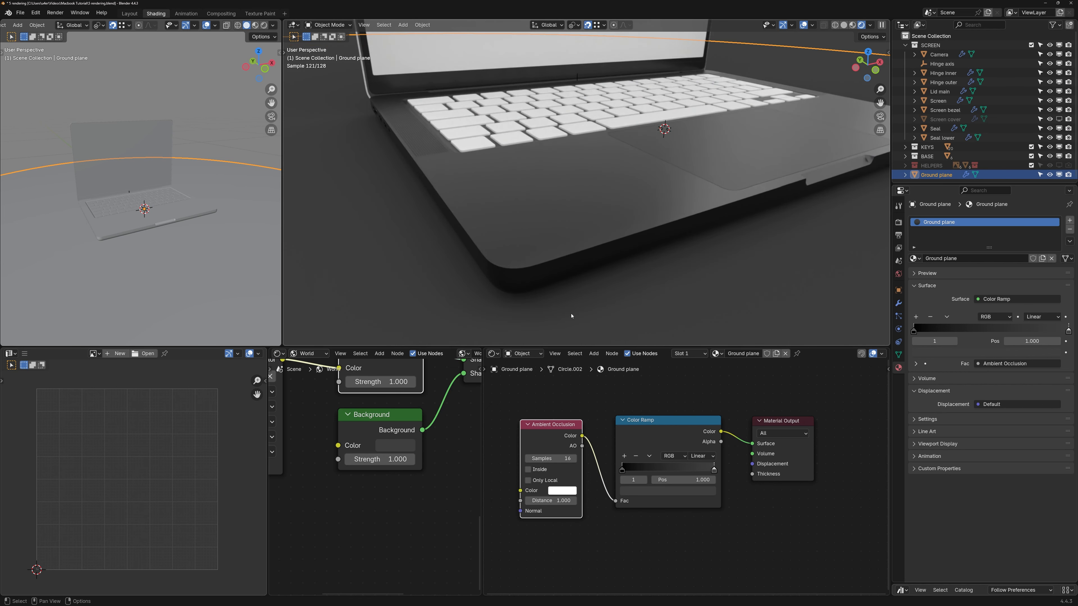
drag(624, 473, 653, 472)
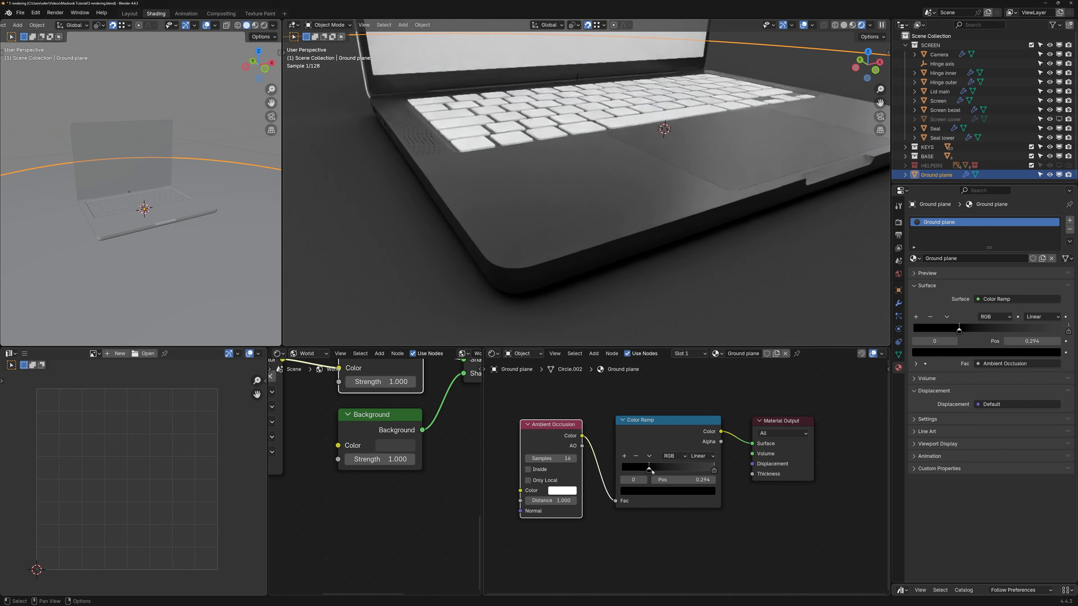
click(676, 492)
click(676, 491)
drag(659, 380, 683, 355)
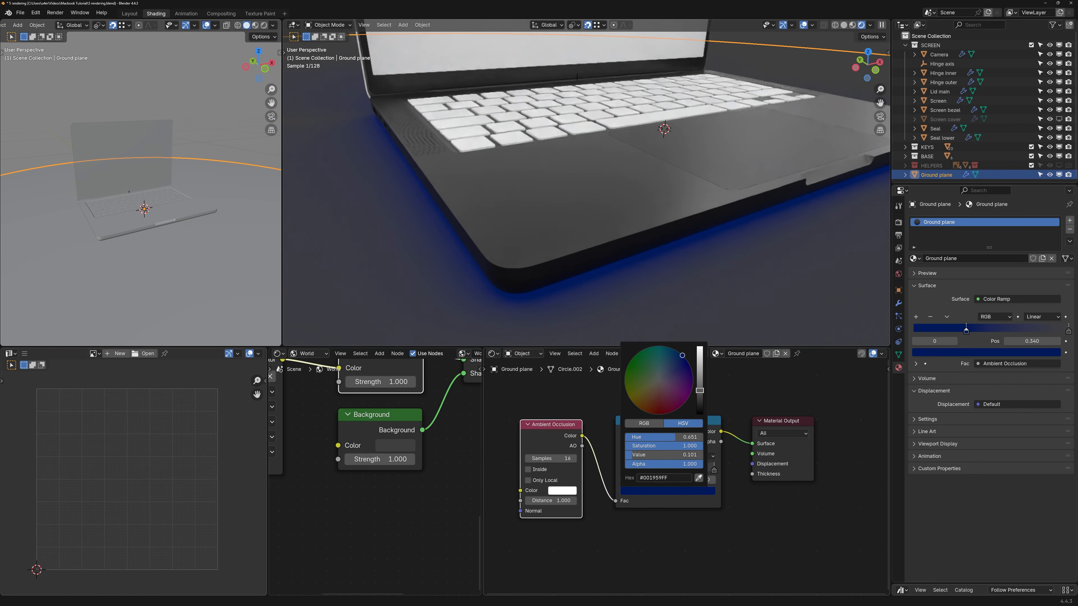
drag(699, 391, 656, 437)
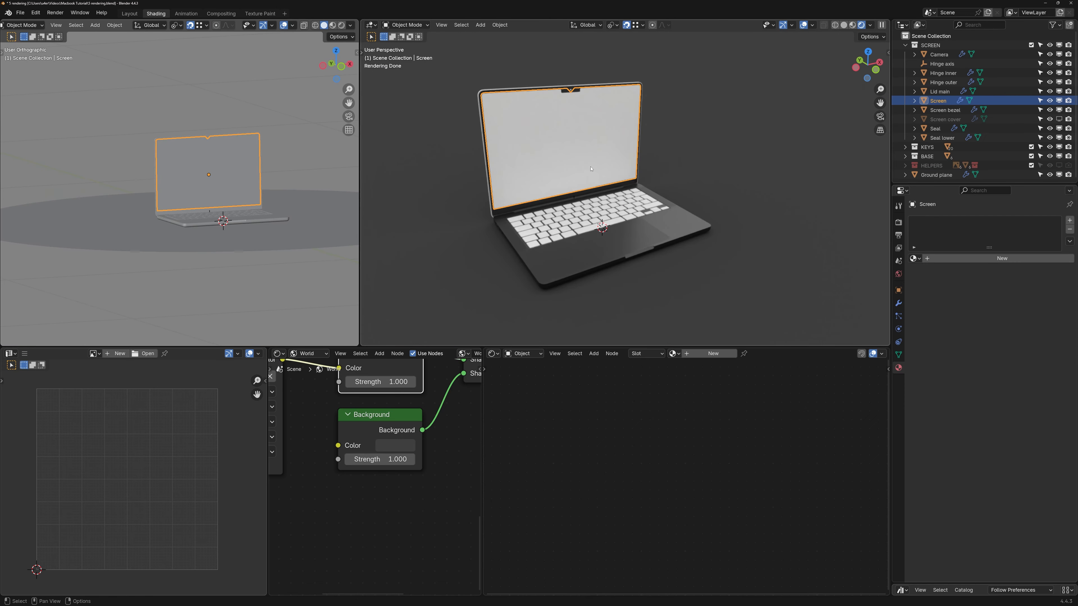
- UV-map the whole Screen mesh with Project from View in front orthographic view
scroll(590, 169, up, 3)
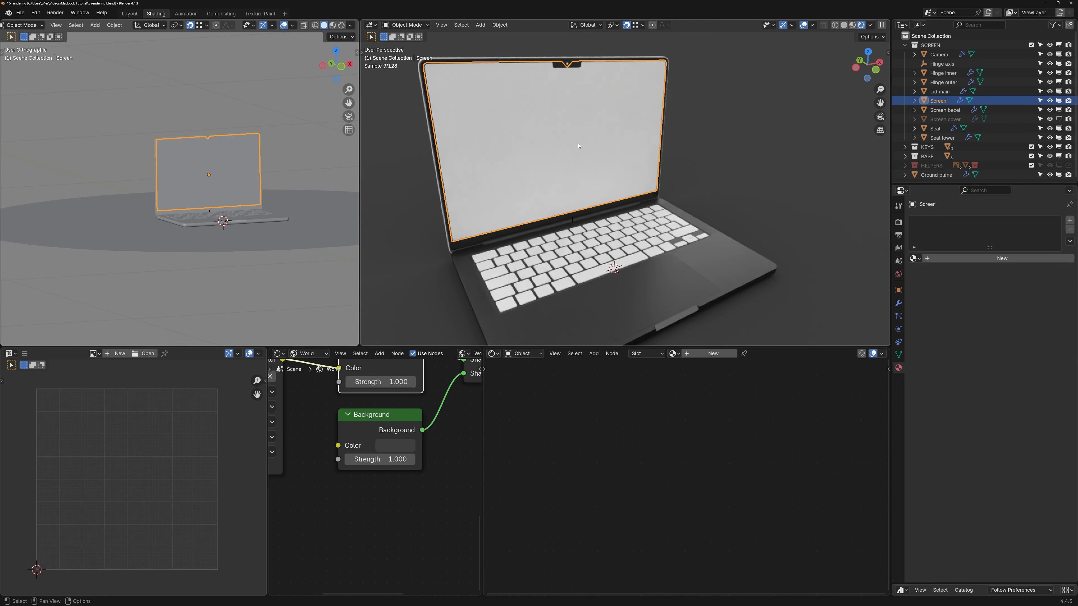
key(KP_1)
key(KP_Decimal)
mouse_move(233, 167)
shift+middle_down()
mouse_move(294, 196)
mouse_move(251, 203)
mouse_move(238, 162)
shift+middle_up()
key(KP_1)
scroll(239, 161, up, 1)
key(Tab)
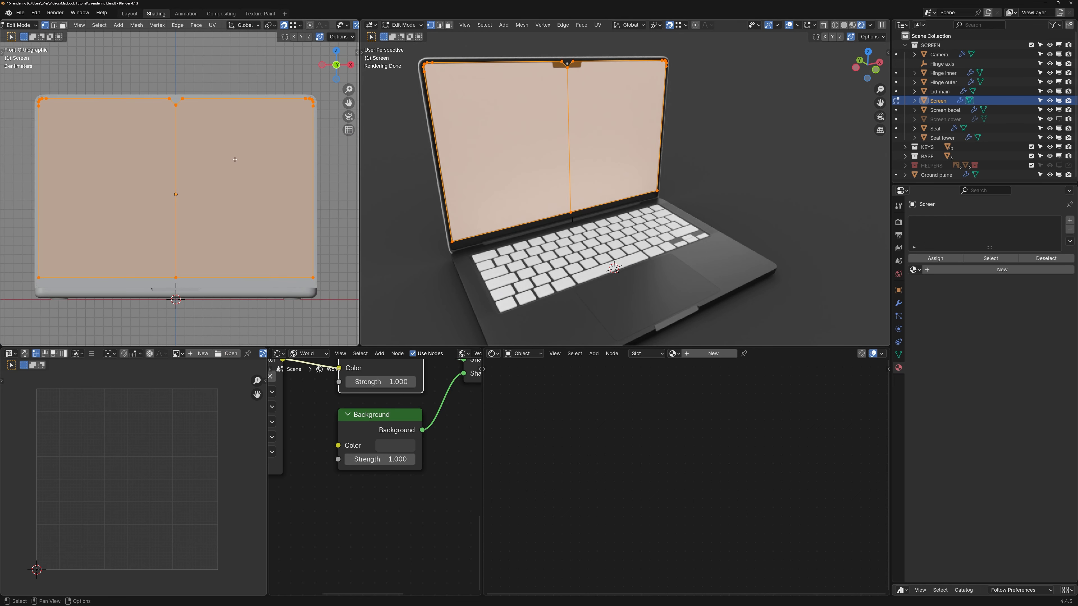
key(u)
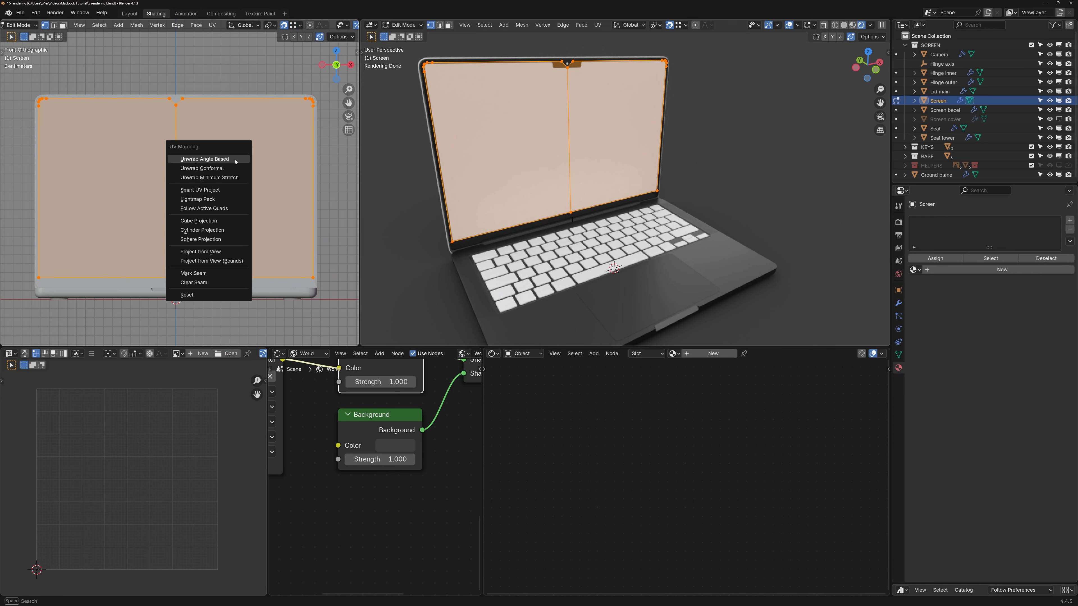
click(200, 252)
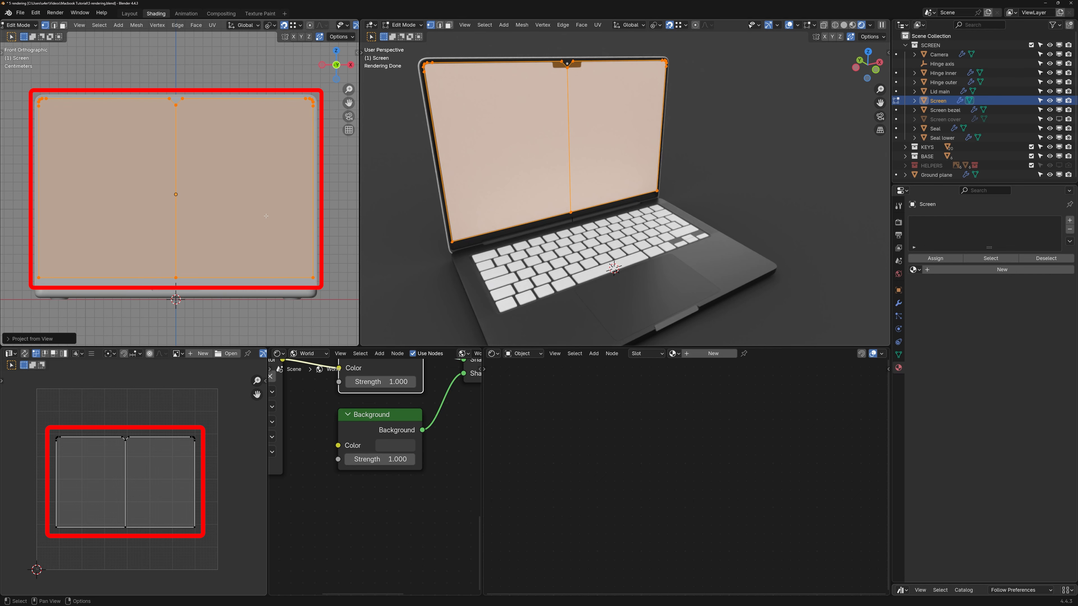
- Join the two shader editors into one and create a material named Screen for the Screen object
right_click(482, 444)
click(459, 450)
click(594, 353)
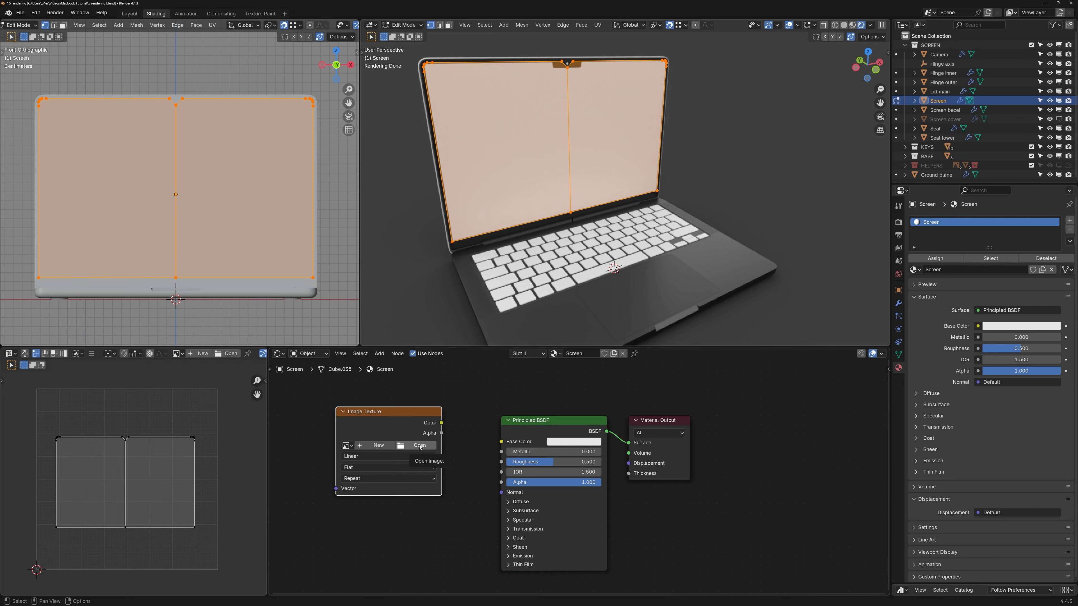
- Load 08.png into the Screen material's Image Texture node and connect its colour to the Principled BSDF's Base Color
click(420, 446)
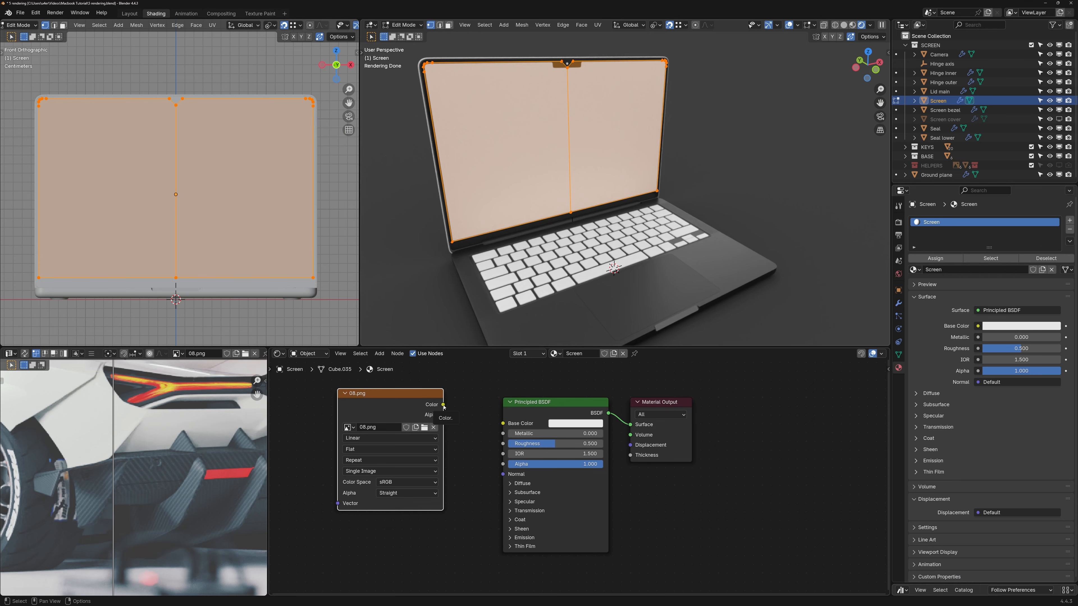
drag(444, 405, 503, 423)
scroll(147, 457, down, 2)
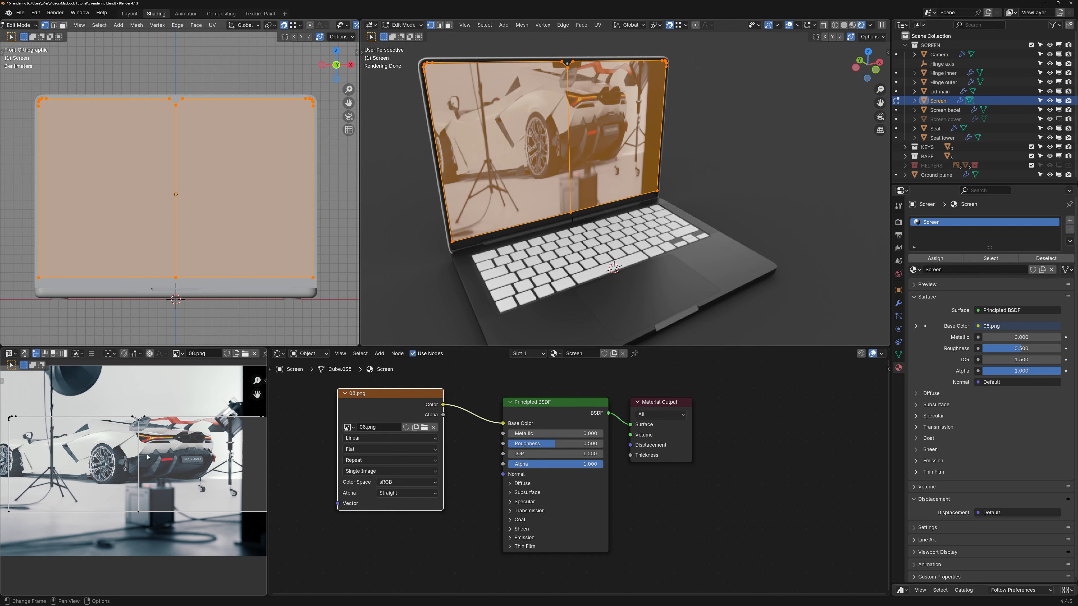
scroll(147, 457, down, 1)
middle_drag(147, 457, 155, 457)
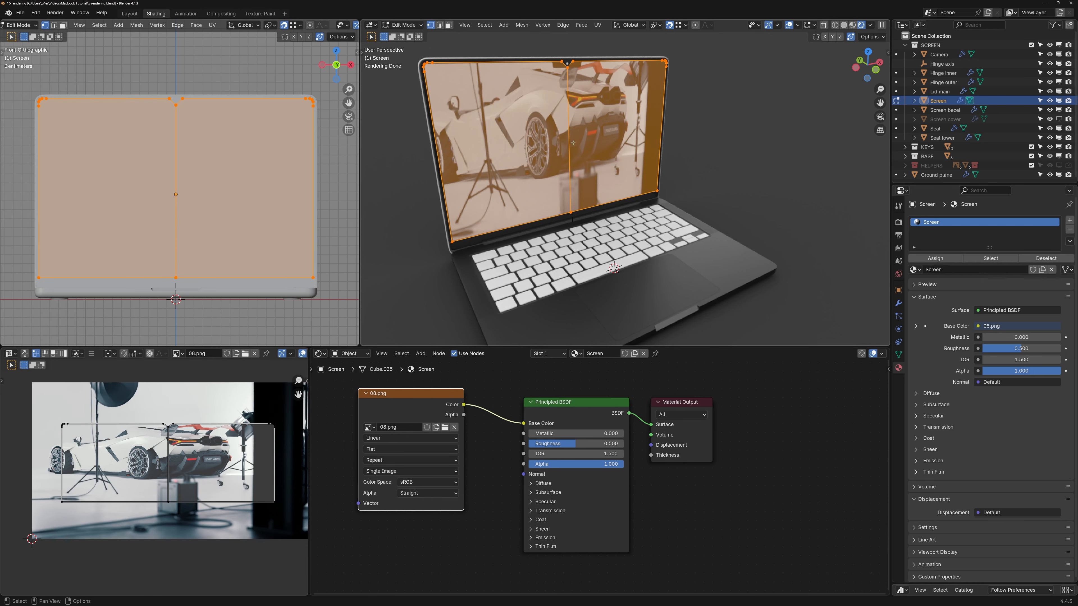
- Enlarge the front view of the screen and repeat Project from View to regenerate its UVs
shift+middle_drag(200, 166, 200, 163)
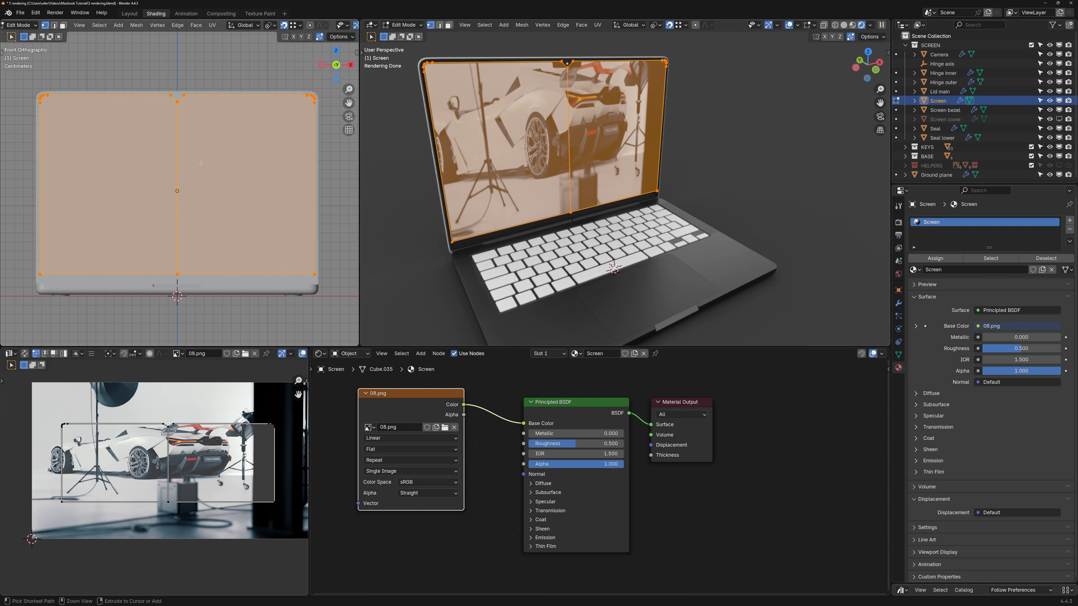
scroll(200, 163, up, 1)
key(u)
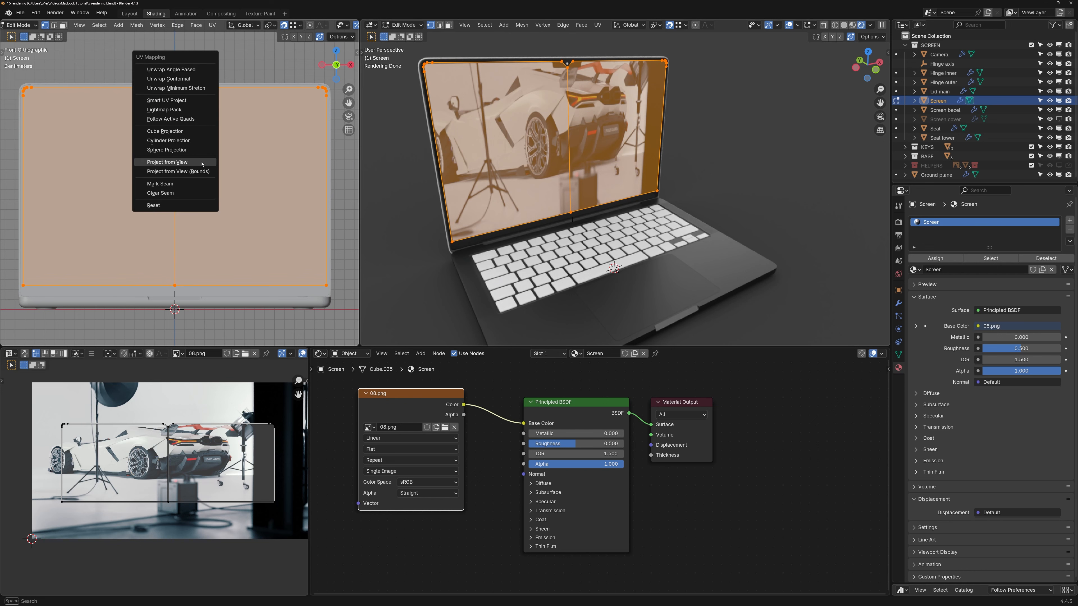
click(178, 162)
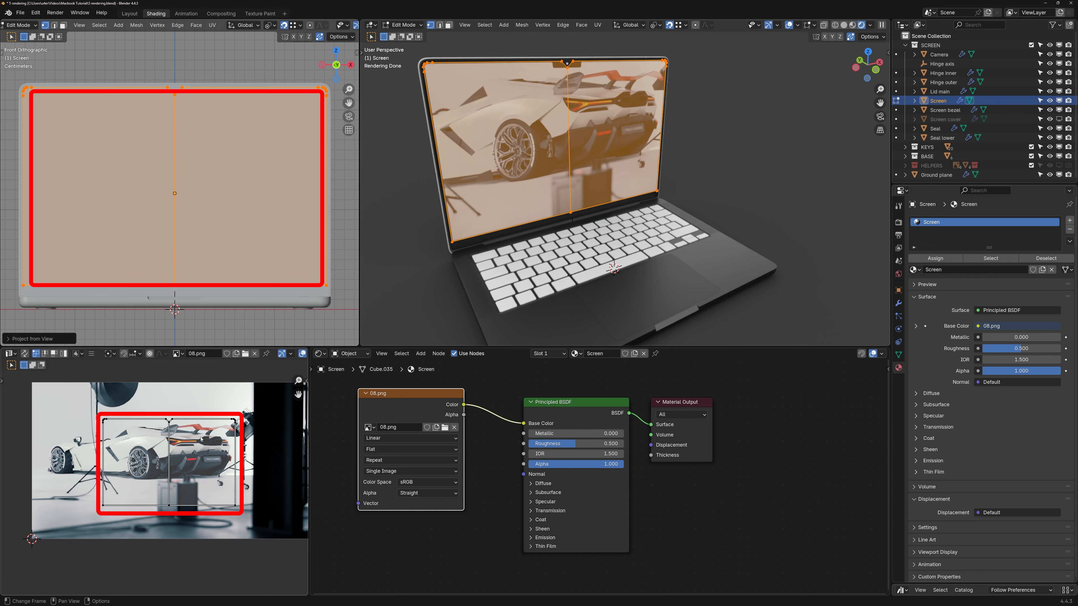
- Scale up and move all the screen's UVs to frame the car in 08.png, and hide the rendered viewport's overlays
key(a)
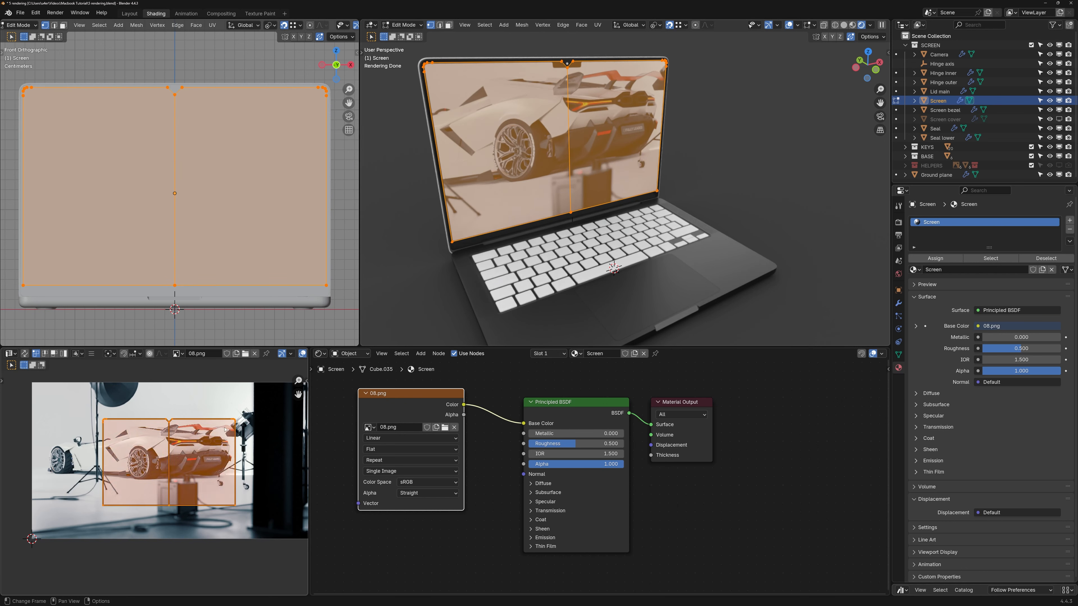
key(s)
click(216, 434)
key(g)
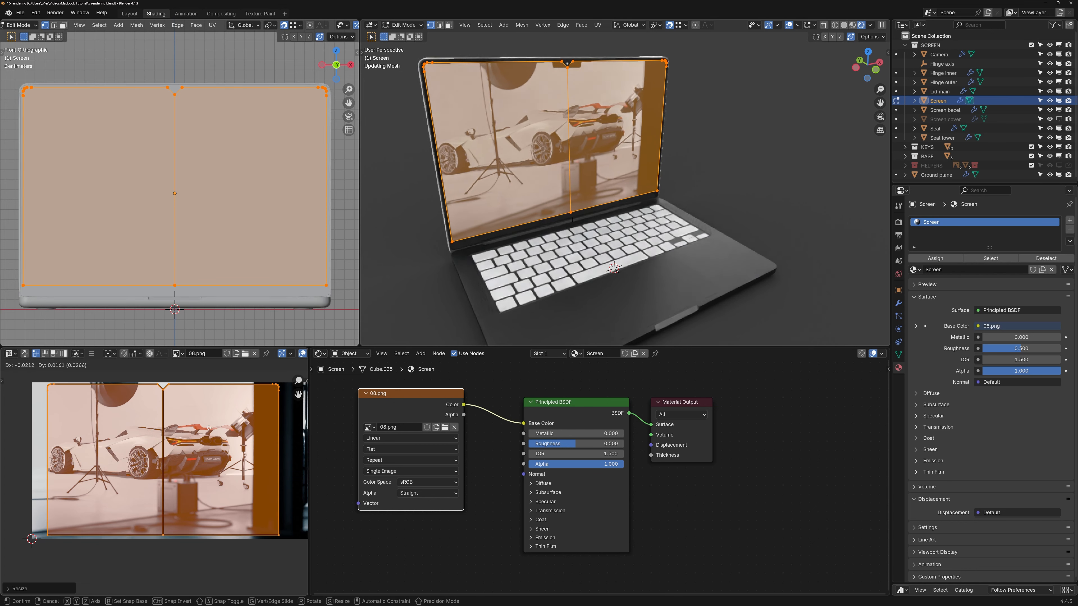
click(199, 430)
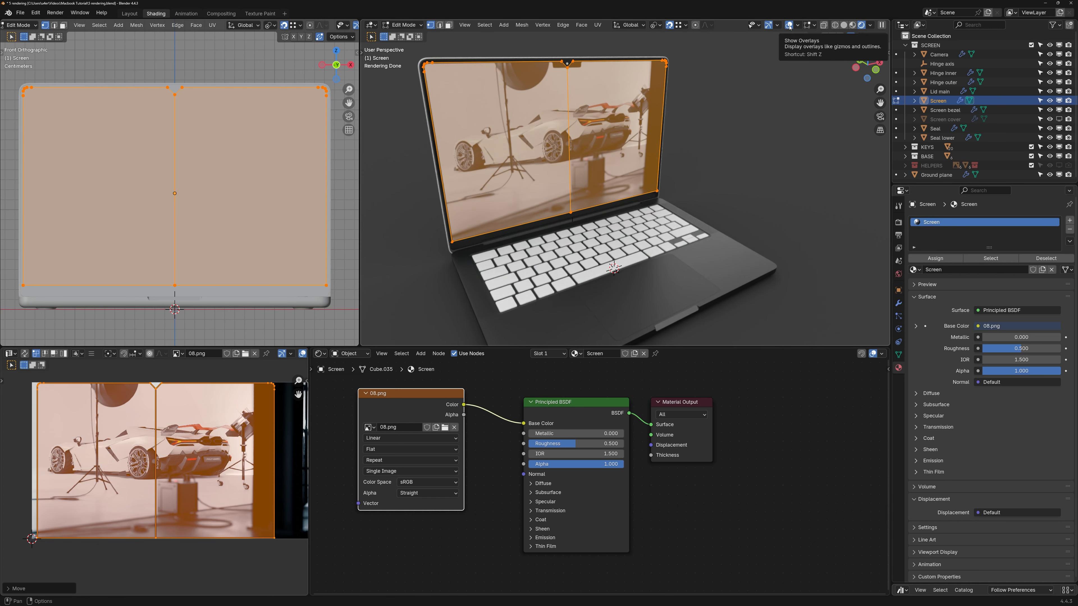
click(790, 27)
scroll(568, 163, up, 1)
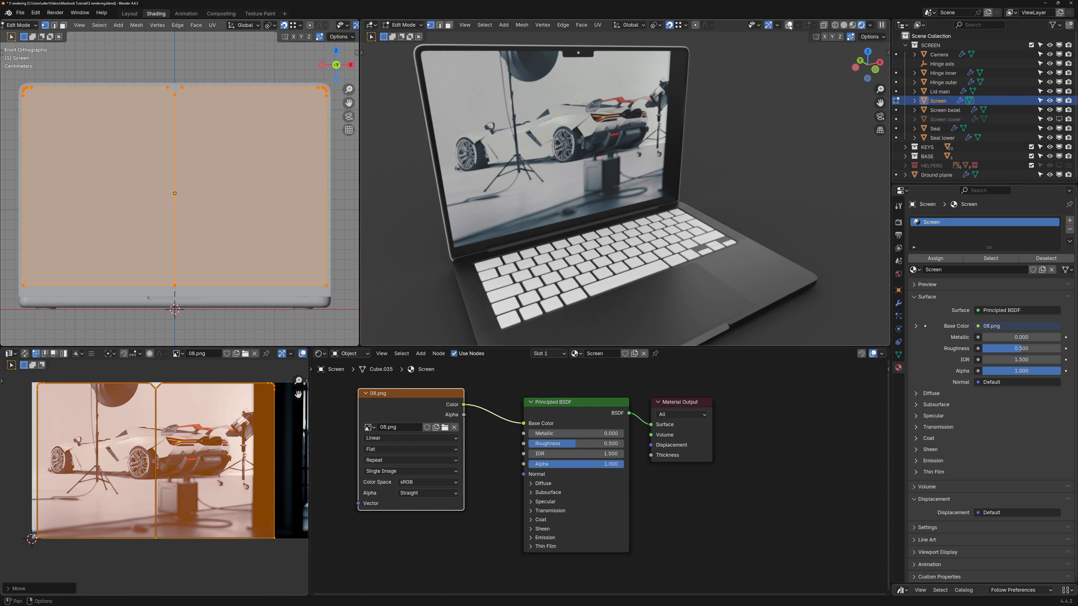
- Connect the 08.png colour to the Screen material's Emission Color and set Emission Strength to 0.5
click(531, 538)
drag(464, 405, 524, 548)
click(565, 559)
text(0.5)
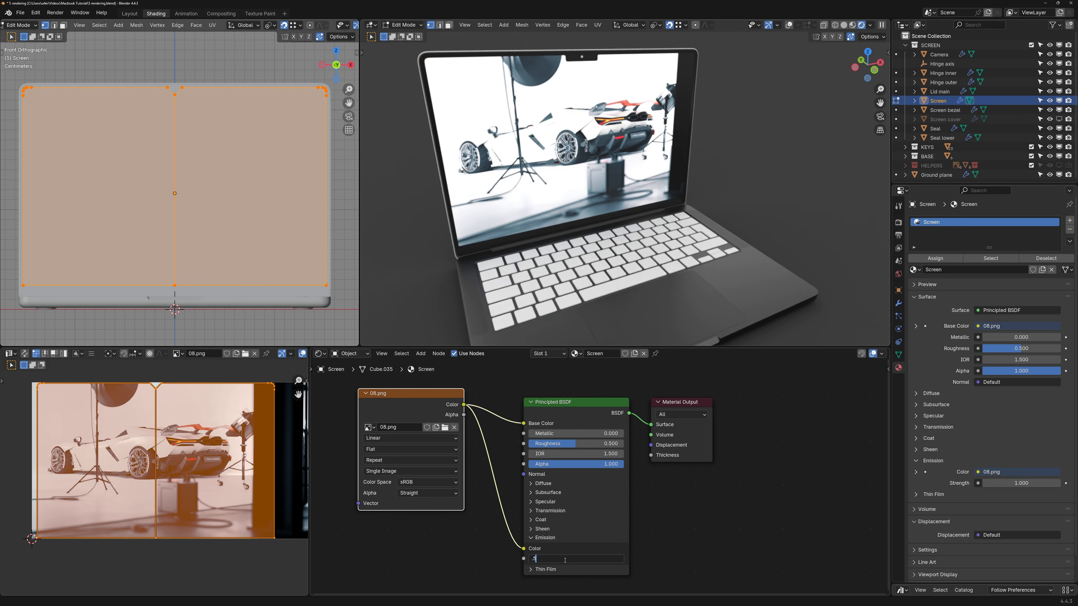
key(Return)
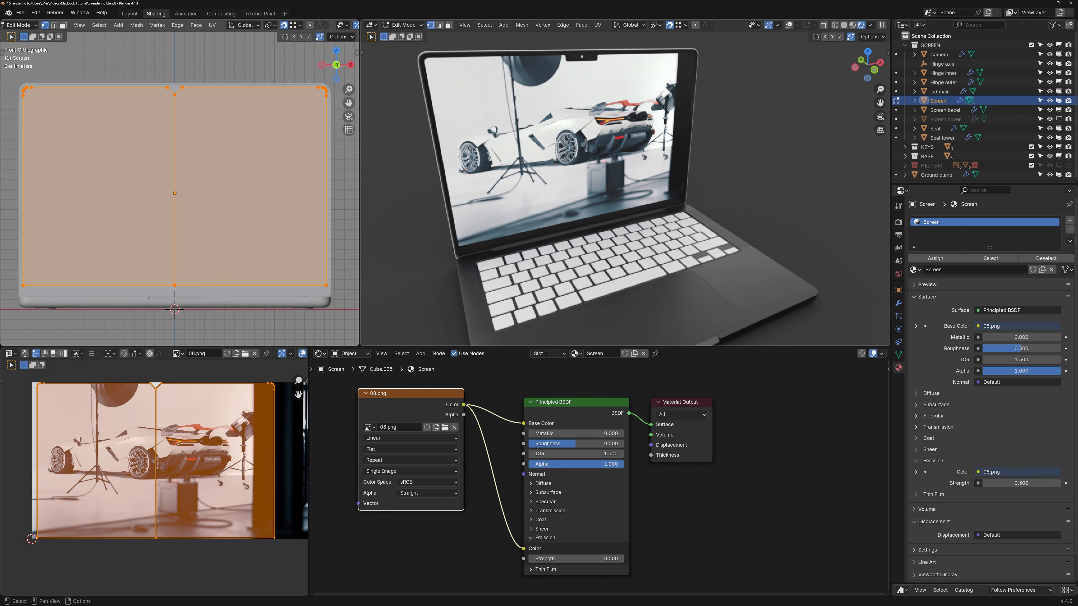
- Show the World nodes, disconnect the Mix Shader from the World Output, and return the Screen object to Object Mode
click(350, 353)
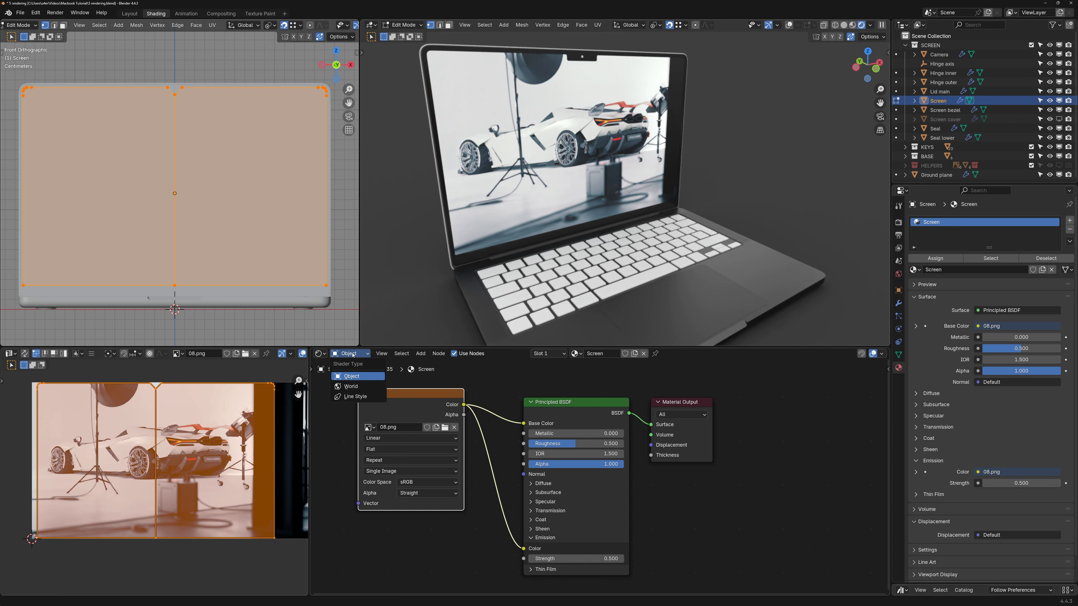
click(351, 386)
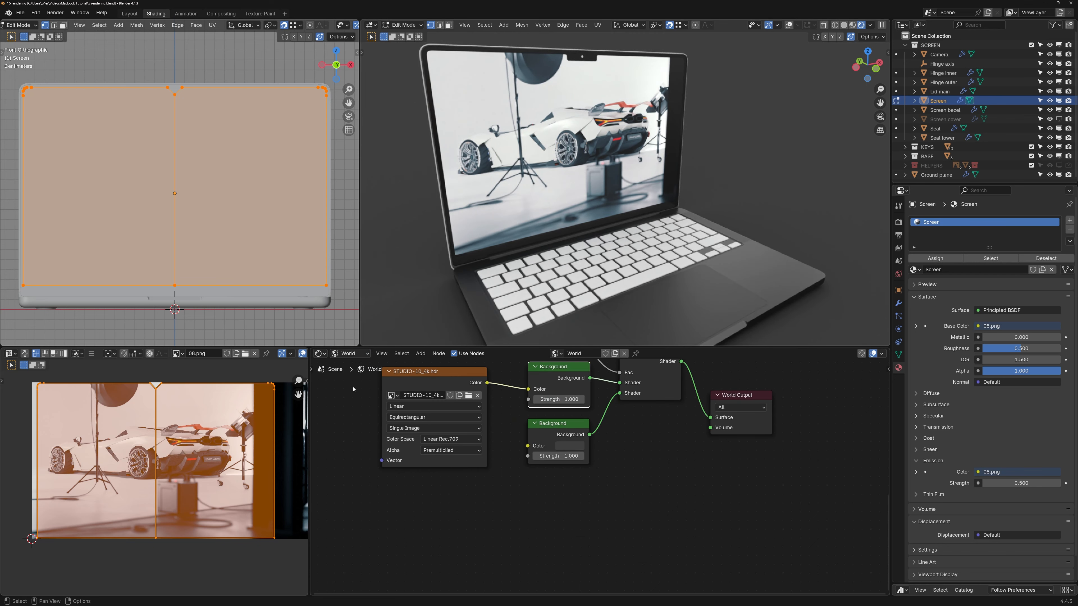
middle_drag(710, 425, 710, 505)
drag(709, 503, 694, 512)
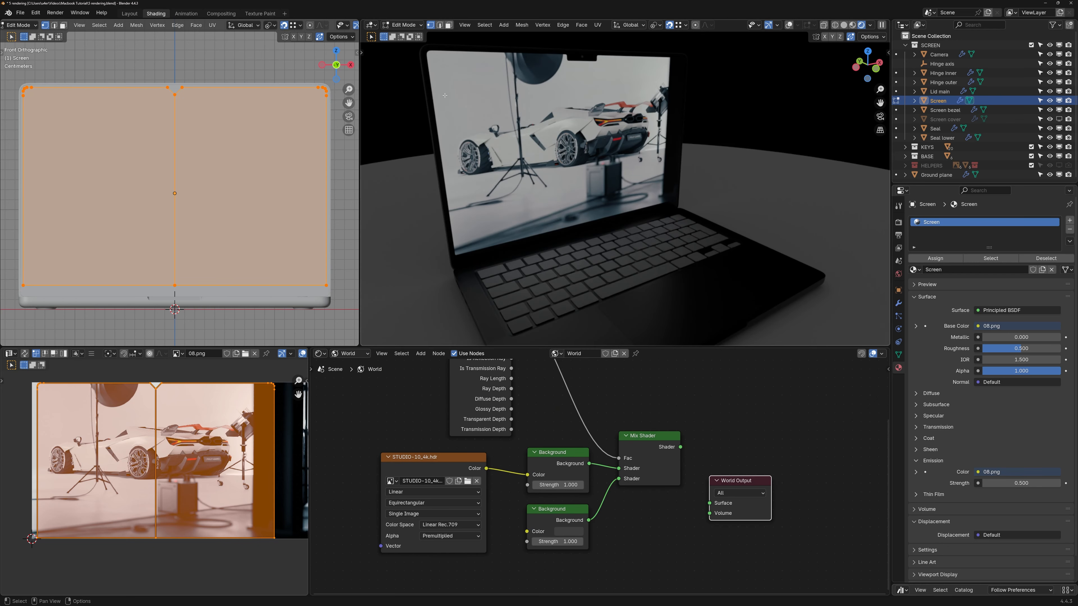
key(Tab)
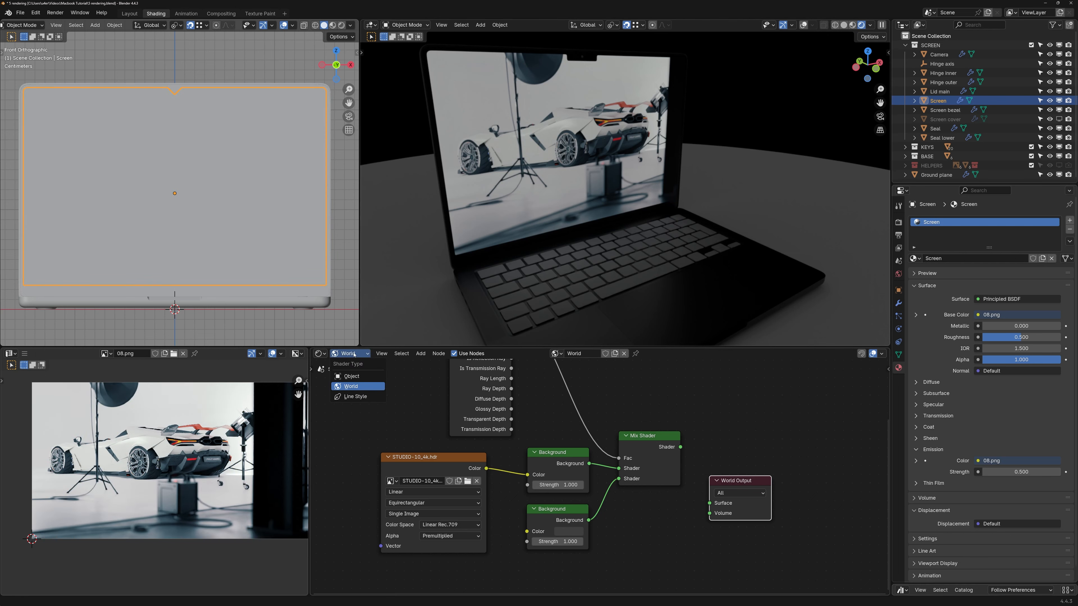
- Return the shader editor to Object materials and disconnect the Screen material's Principled BSDF from its Material Output
click(350, 354)
click(354, 380)
middle_drag(659, 478, 679, 415)
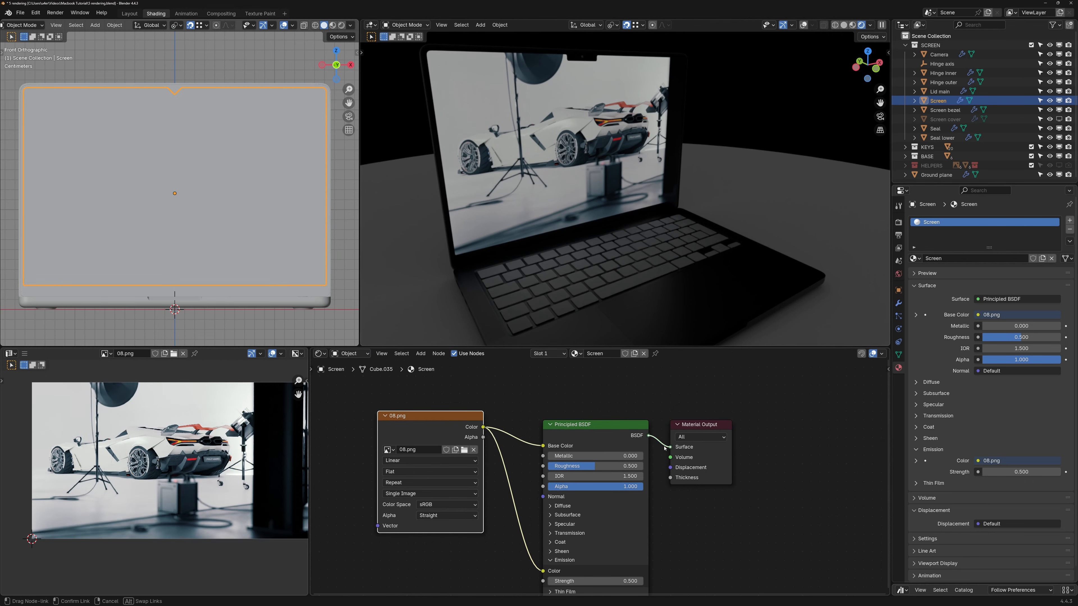
drag(670, 447, 655, 451)
- Hide the ground plane and bring it back into view
click(760, 204)
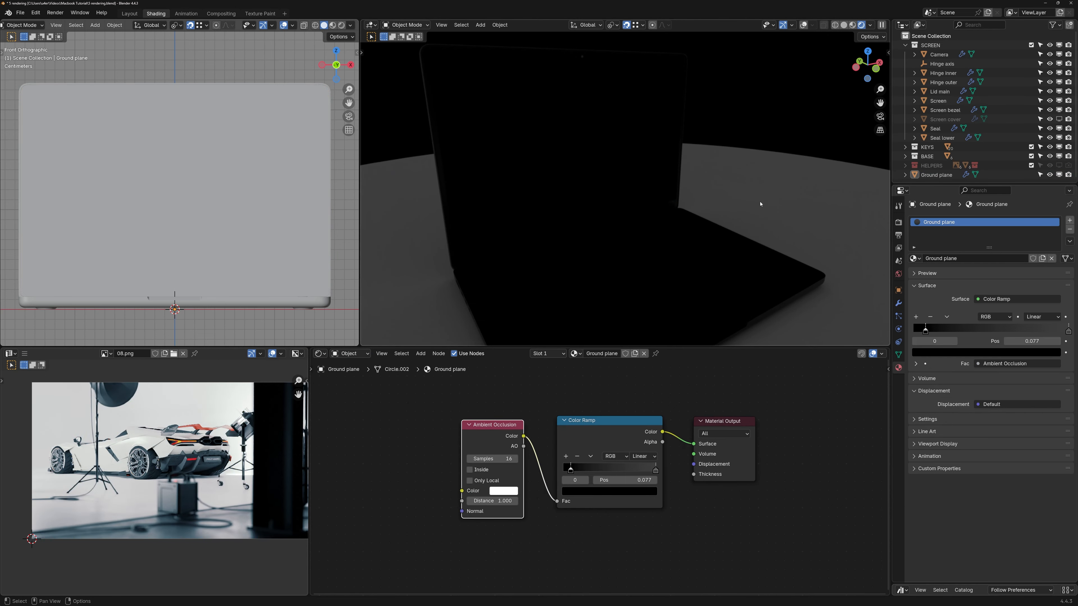
key(h)
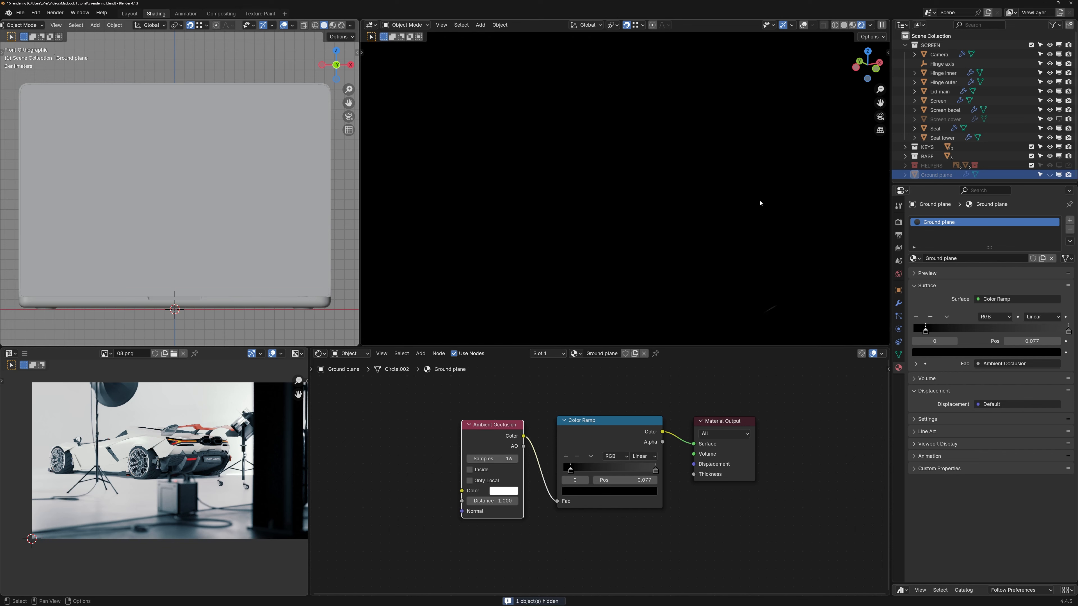
key(alt+h)
- Select the Lid main object from behind and assign the existing Main shell material to it
middle_drag(493, 234, 607, 215)
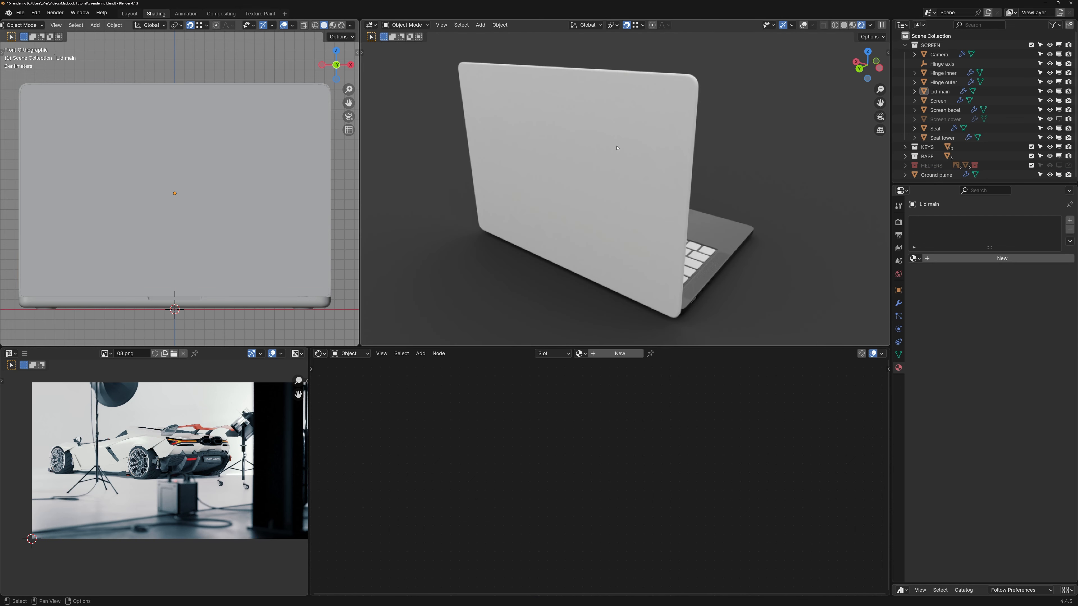
click(552, 170)
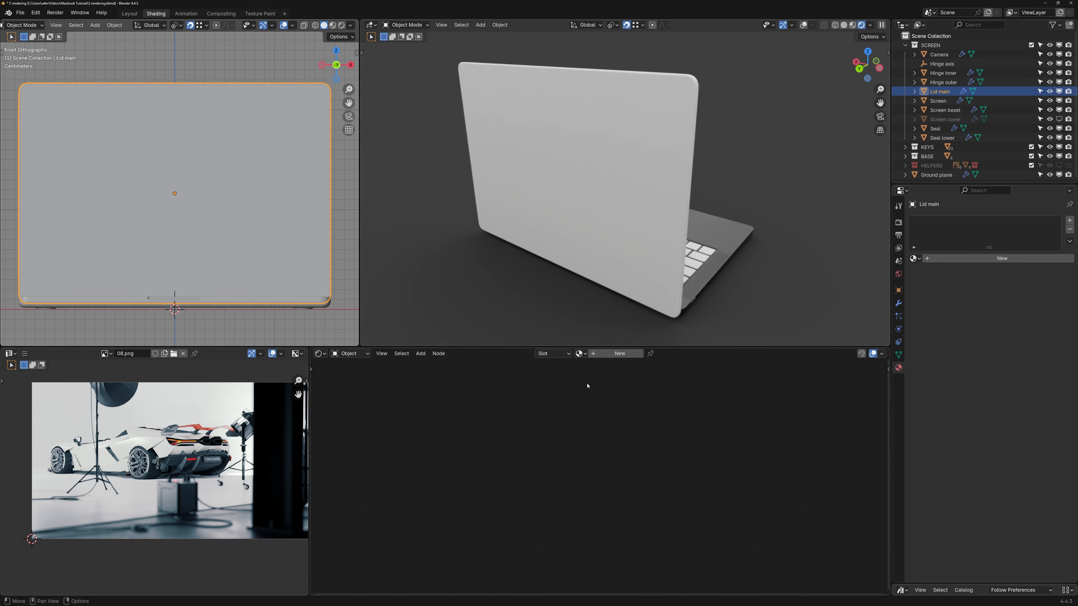
click(571, 353)
click(592, 376)
click(570, 353)
click(606, 376)
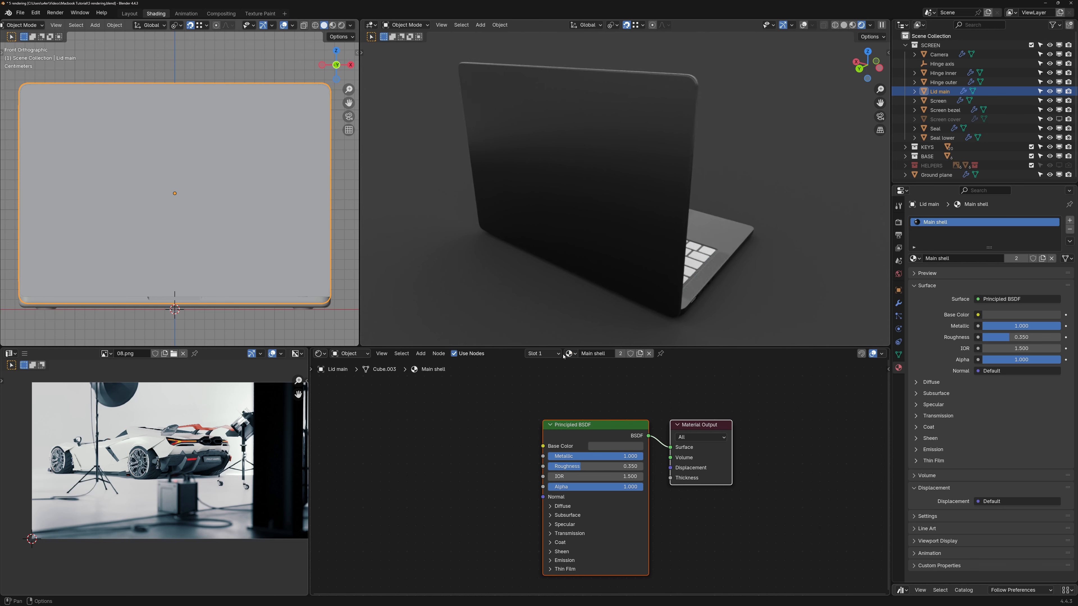
- In a straight back view, edit Lid main in face mode and select the two large faces of its outer surface
middle_drag(221, 182, 280, 188)
scroll(281, 187, up, 1)
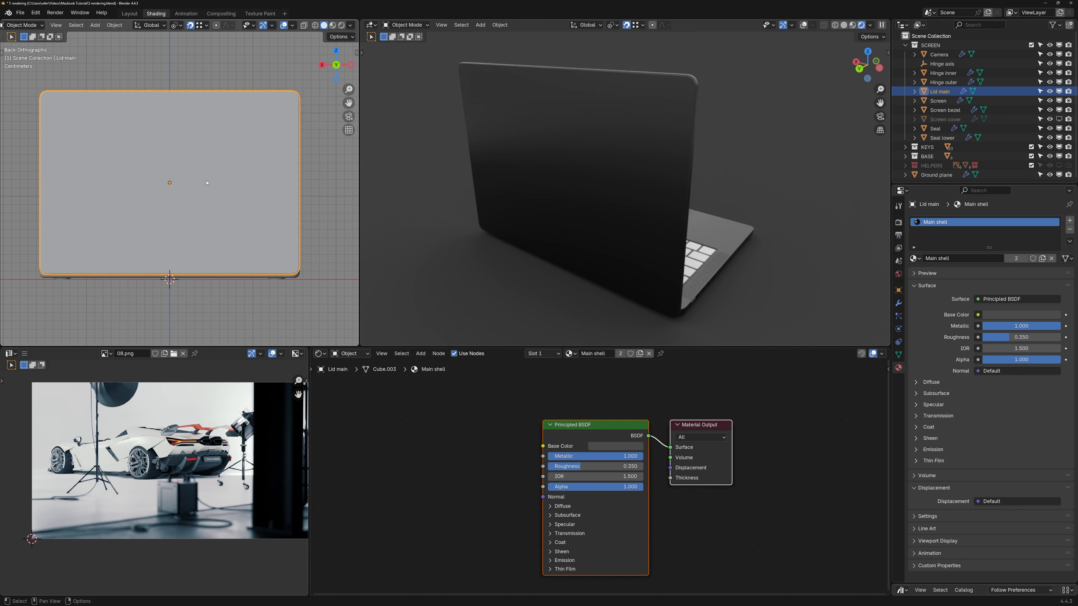
scroll(232, 176, up, 1)
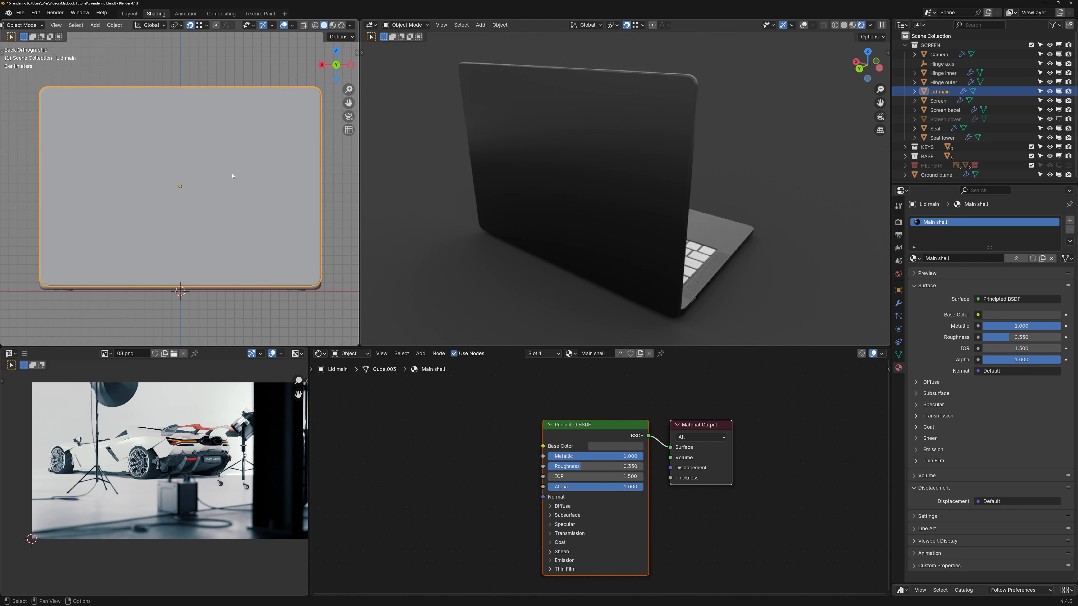
key(Tab)
key(3)
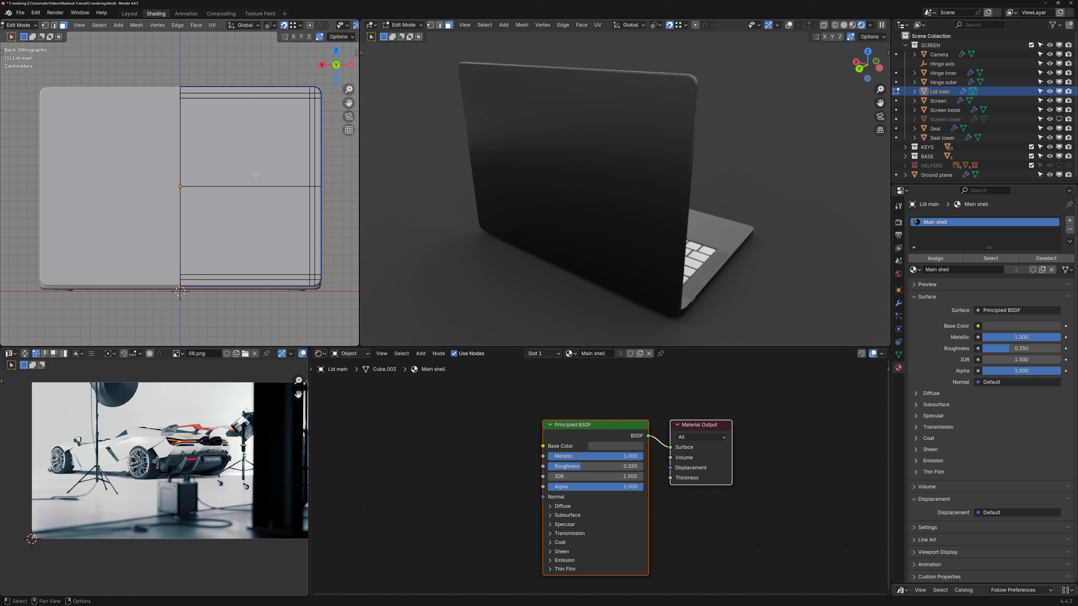
click(221, 163)
shift+click(238, 229)
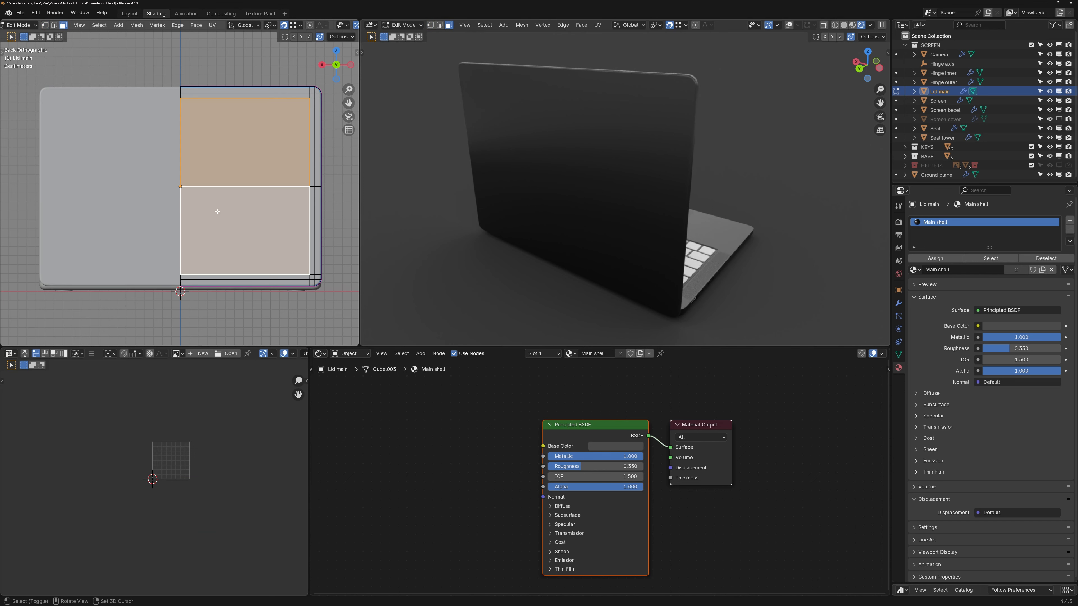
- Add a second UV map to Lid main and name it logo
click(899, 355)
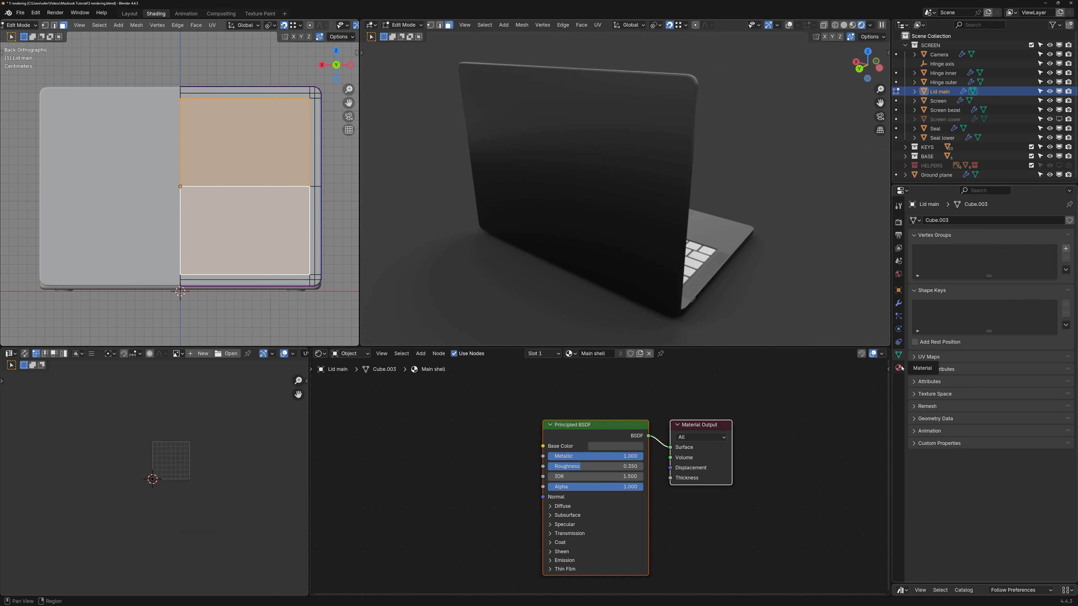
click(914, 357)
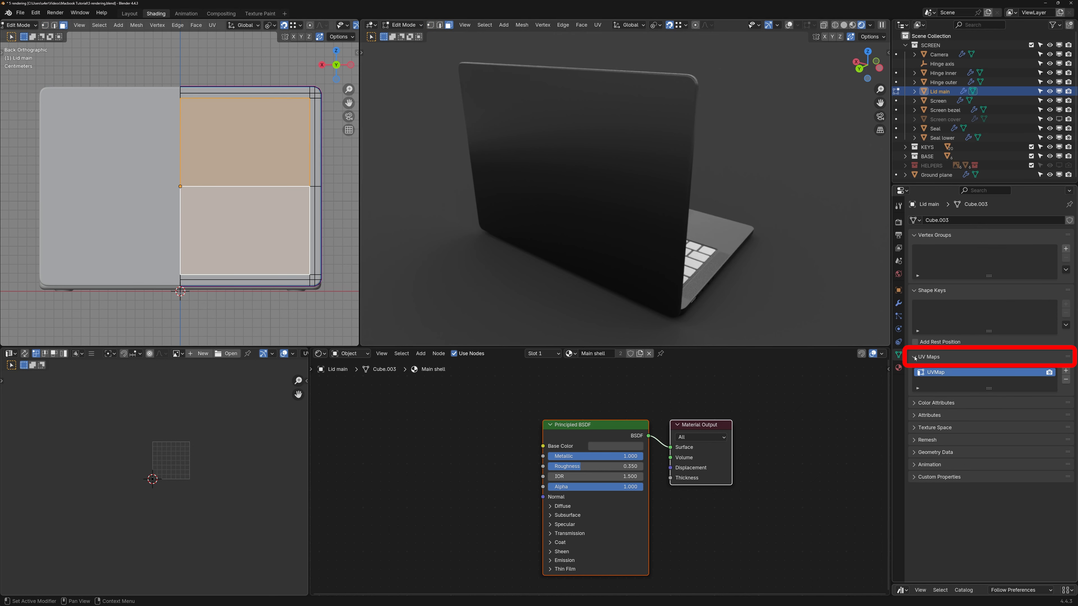
click(1066, 372)
double_click(943, 381)
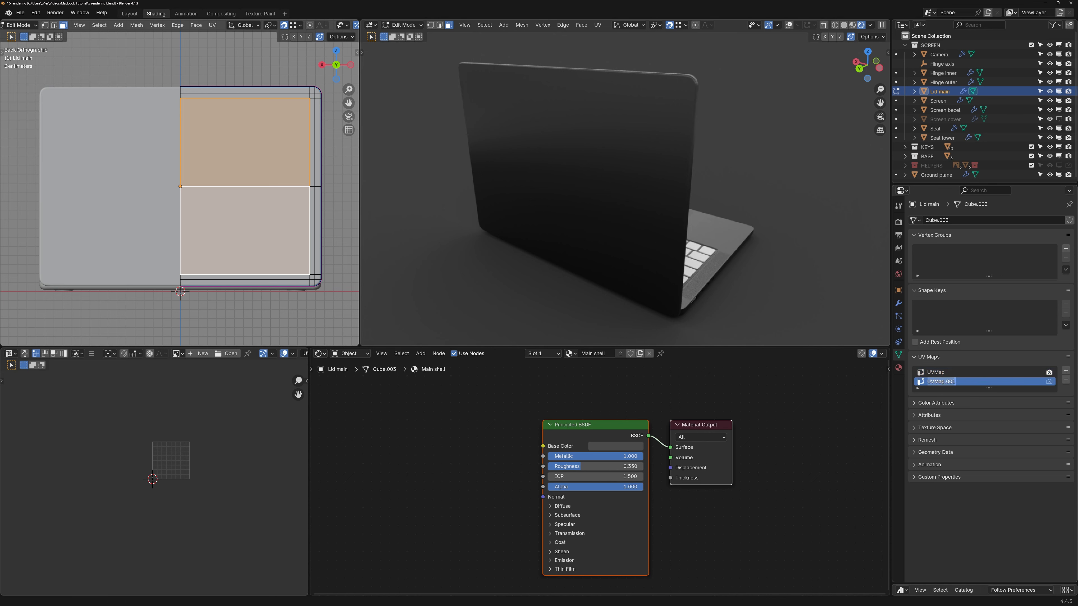
text(logo)
key(Return)
- Add an Image Texture node loaded with LOGO.png and a UV Map node set to logo in the Main shell material
key(shift+a)
mouse_move(424, 436)
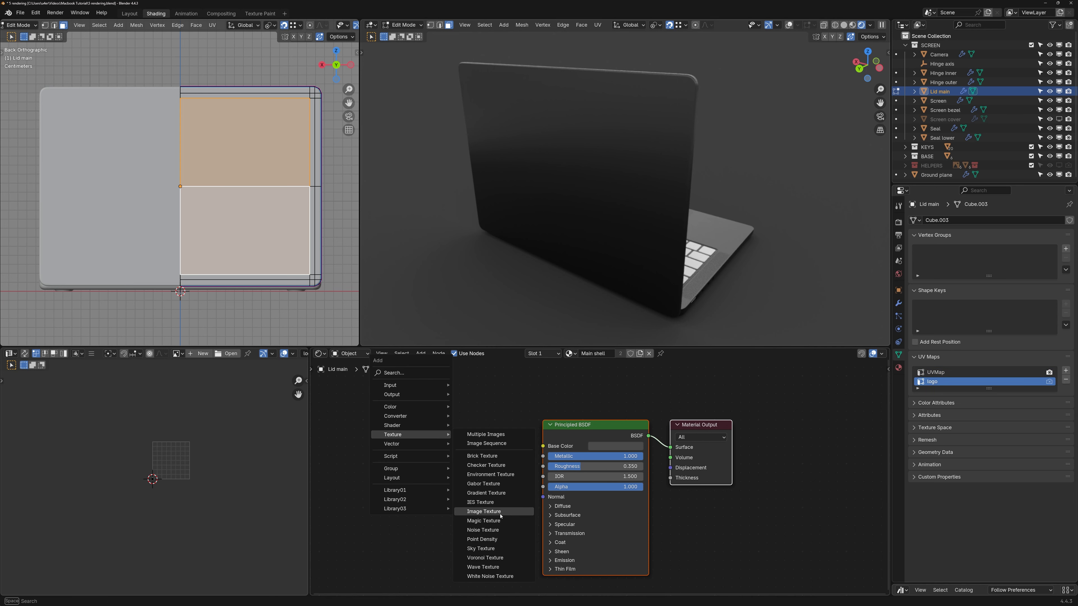
click(492, 513)
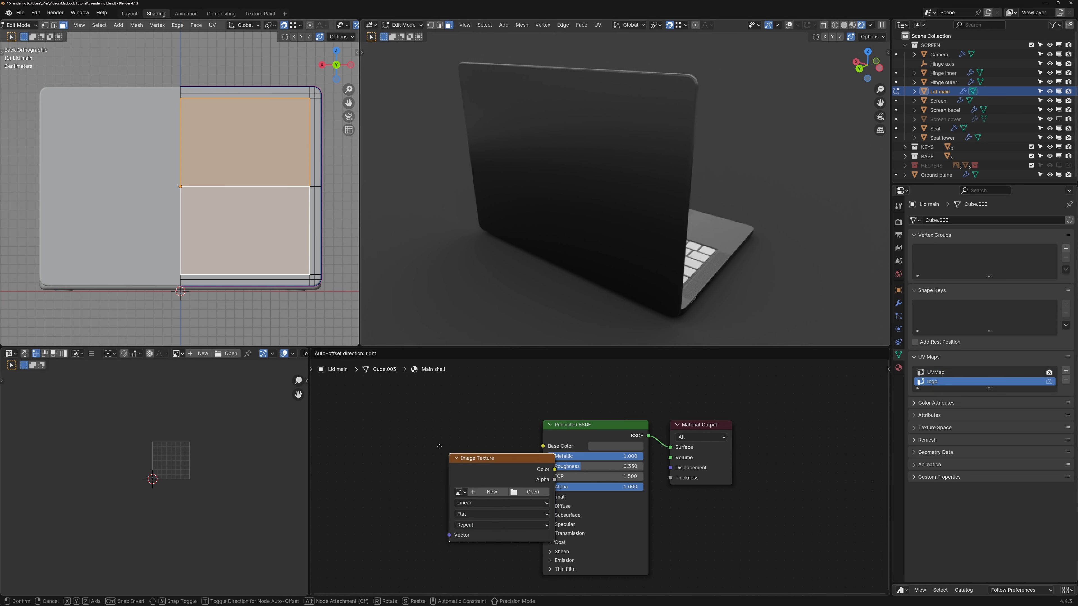
click(403, 431)
key(shift+a)
mouse_move(368, 378)
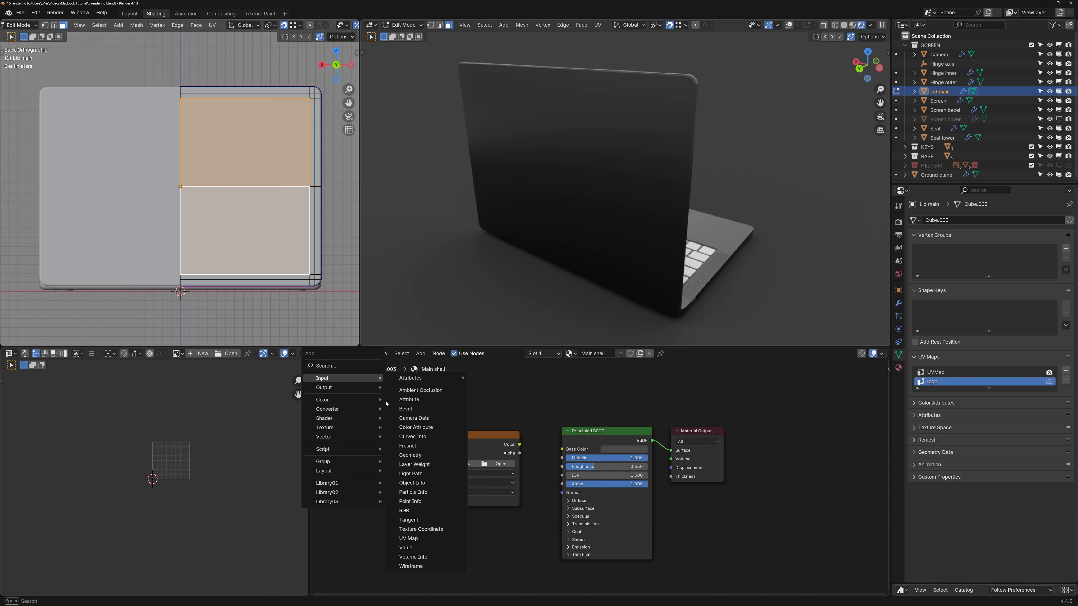
click(408, 539)
click(369, 480)
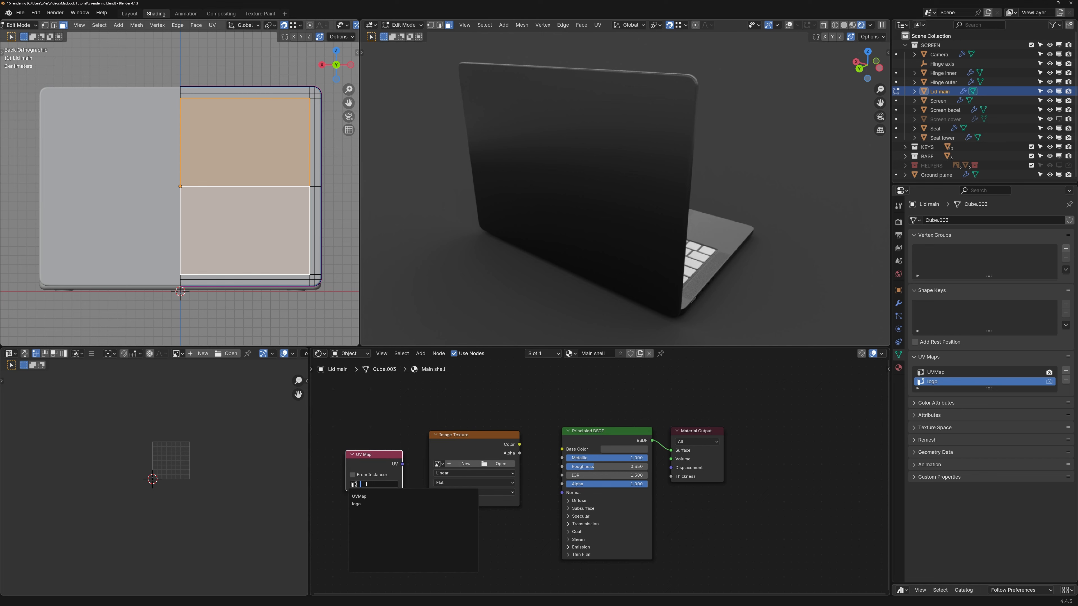
click(366, 484)
click(357, 504)
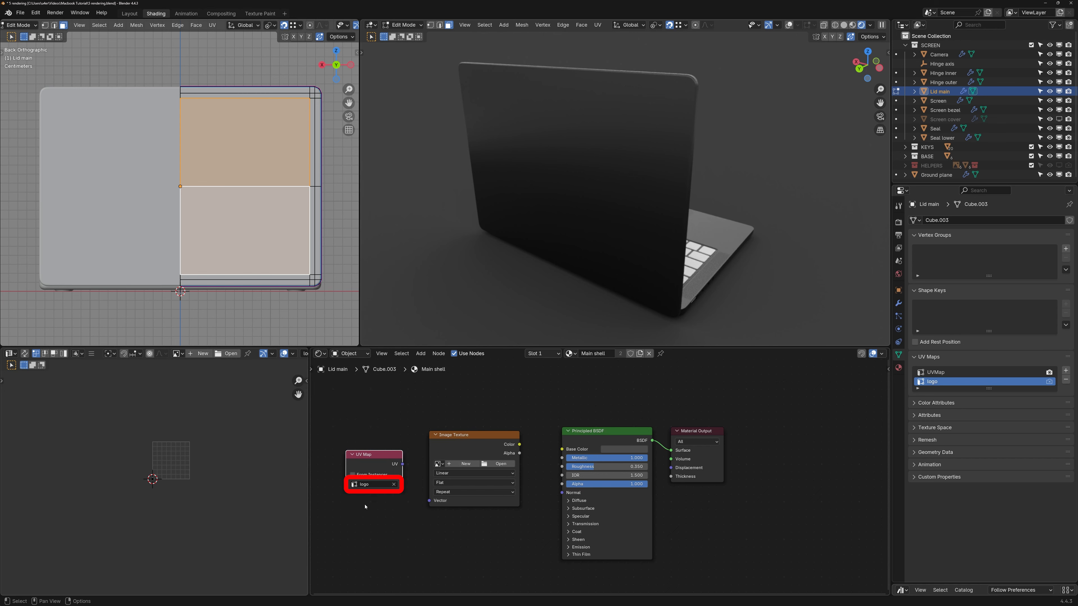
click(497, 464)
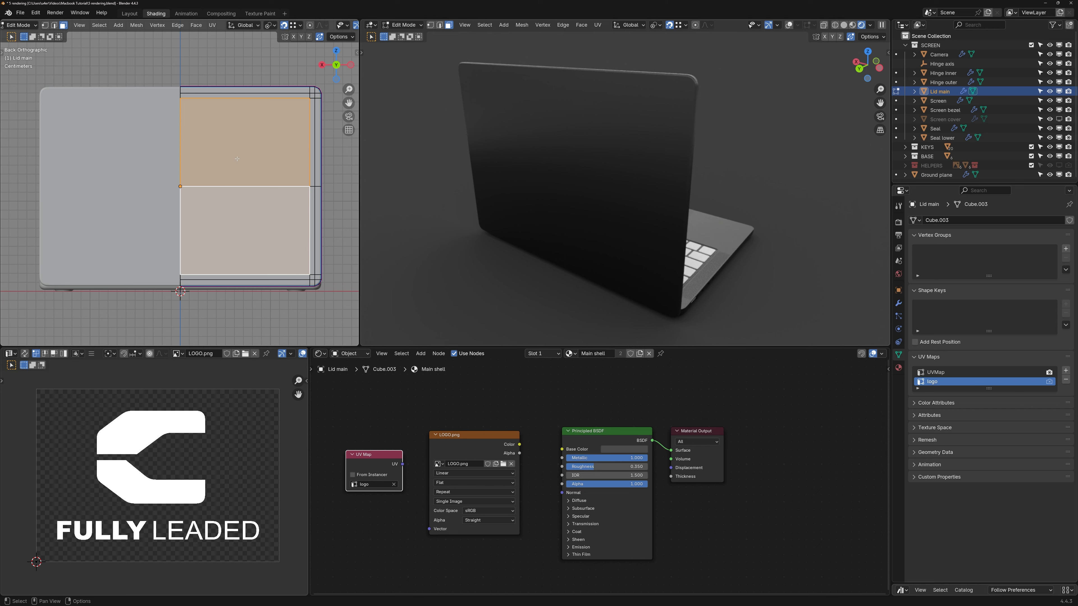
- Unwrap the selected lid faces with Project from View and connect the UV Map node to the LOGO.png Vector input
key(u)
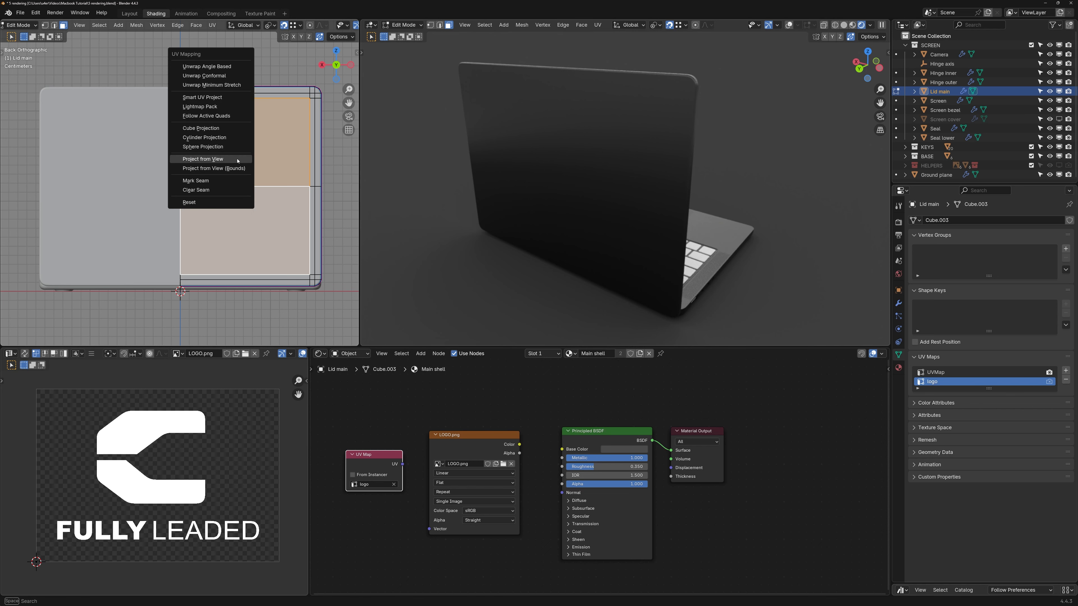
click(211, 160)
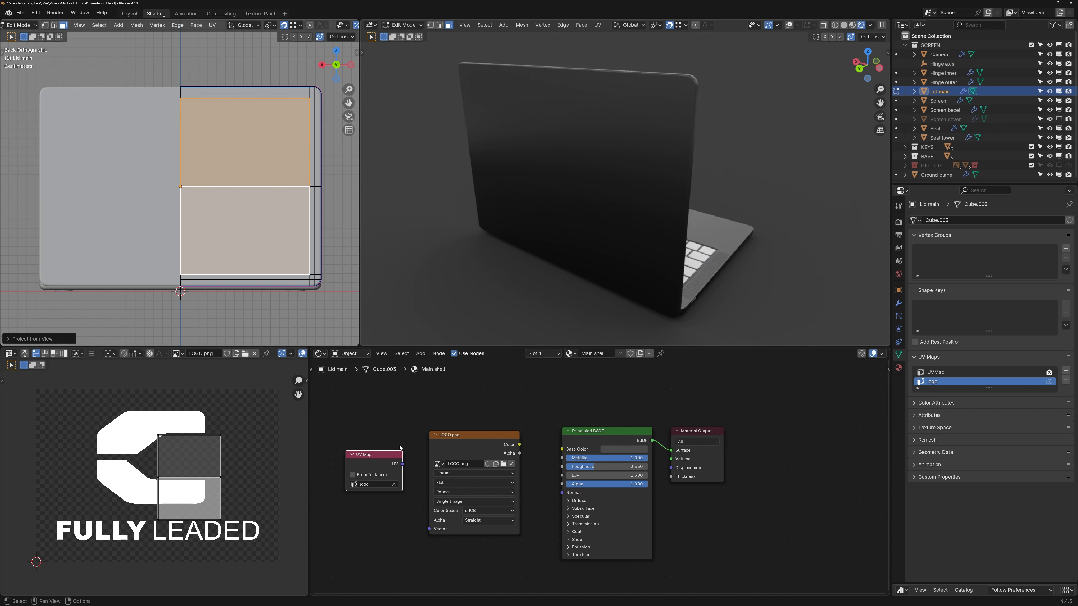
drag(402, 464, 429, 529)
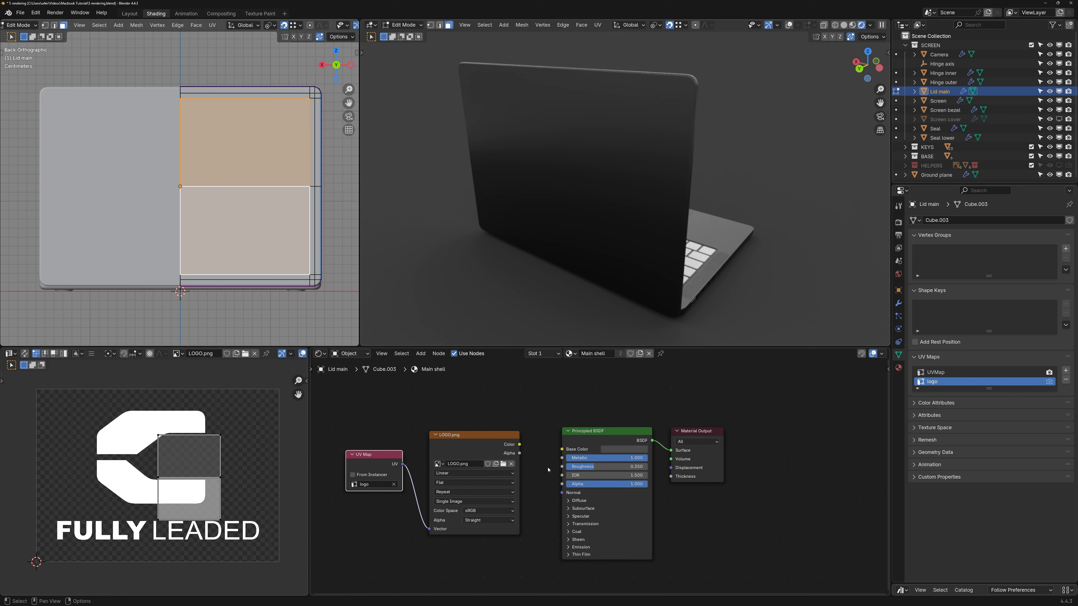
- Make room before the Material Output, add a Mix Shader, and connect the LOGO.png Color to its Fac input
drag(707, 431, 783, 431)
key(shift+a)
mouse_move(570, 446)
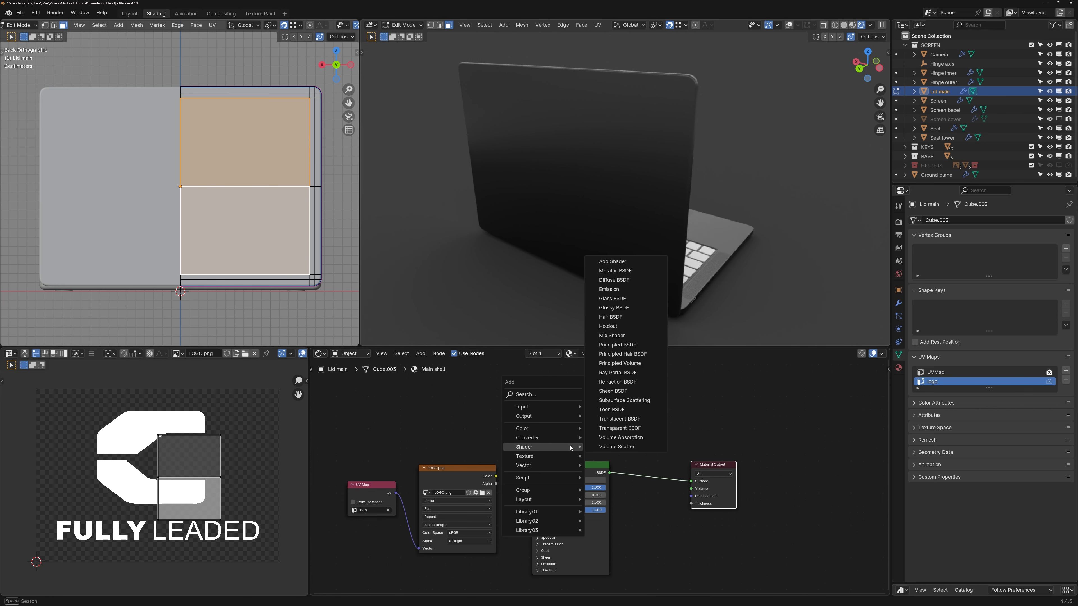
click(614, 337)
click(627, 413)
drag(496, 476, 571, 450)
drag(624, 431, 626, 432)
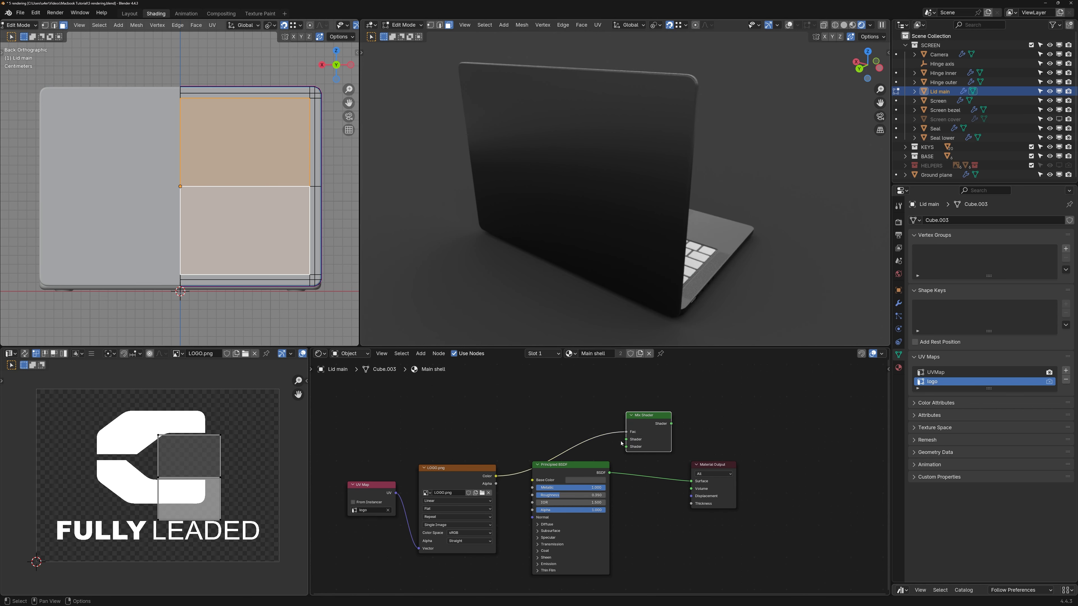
- Duplicate the Principled BSDF and route both shaders through the Mix Shader to the Material Output
scroll(644, 553, down, 1)
key(shift+d)
click(604, 434)
drag(593, 493, 608, 470)
drag(554, 375, 716, 437)
- Set the Base Color of the Principled BSDF feeding the first Mix Shader input to white
click(532, 381)
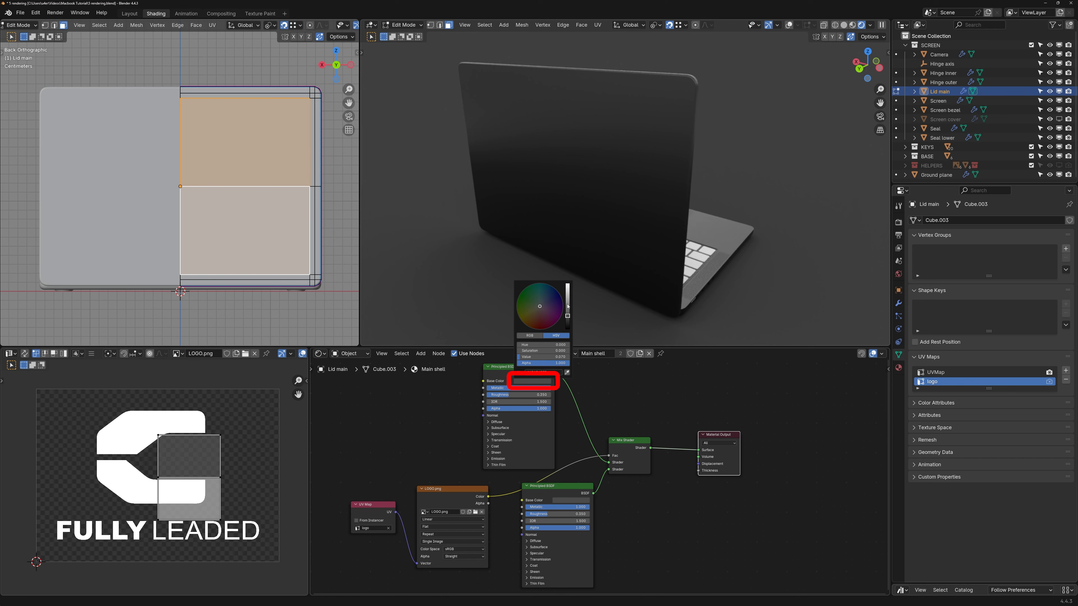
drag(567, 327, 567, 283)
- Scale up all the lid's logo UVs and move them so their inner edge lies near the middle of the logo
key(a)
key(s)
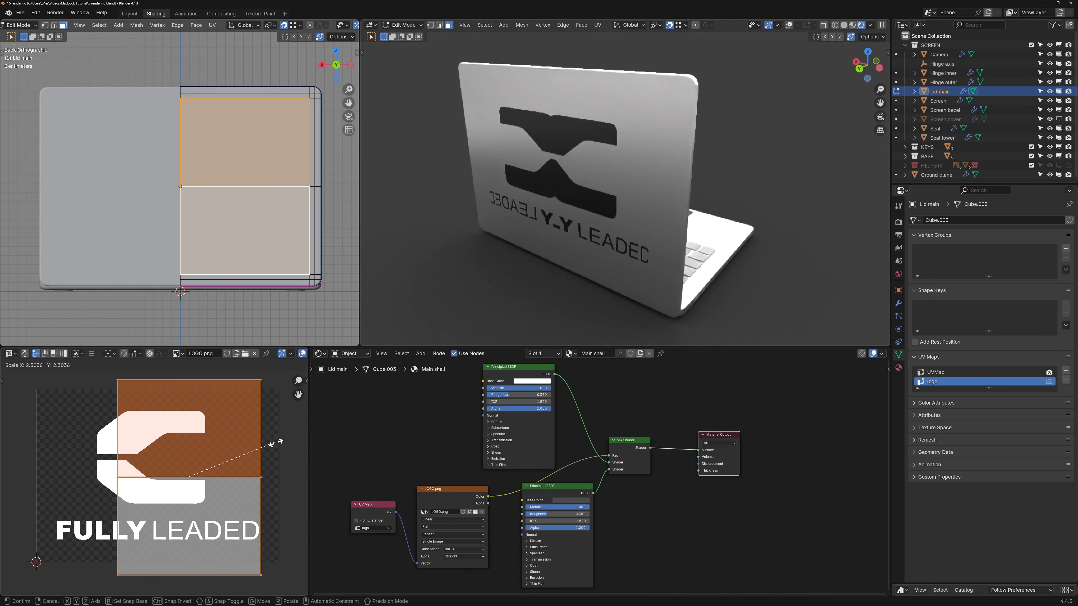
click(300, 439)
key(g)
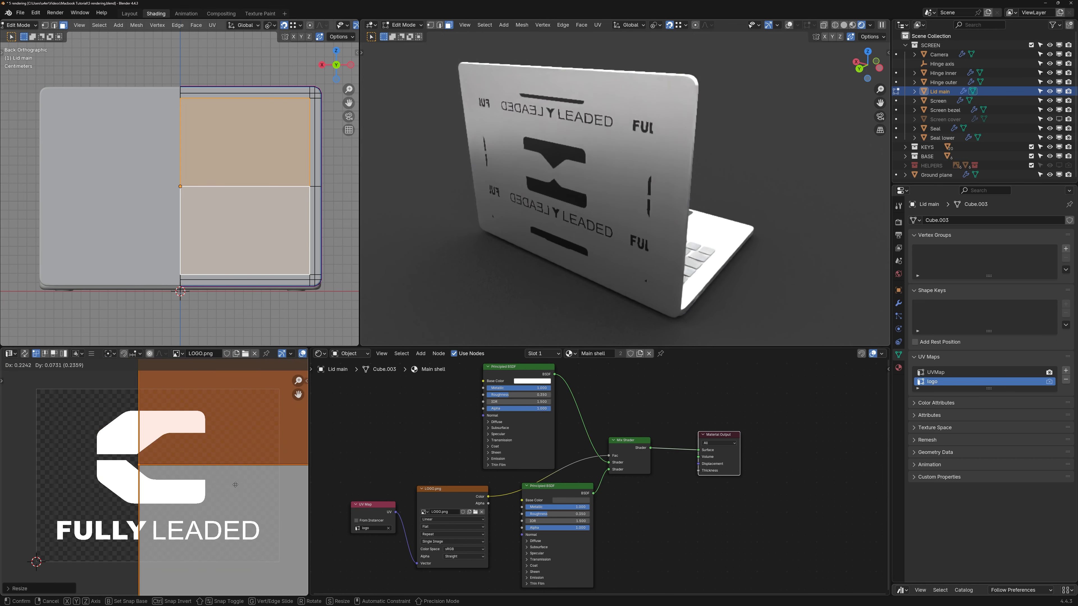
click(240, 483)
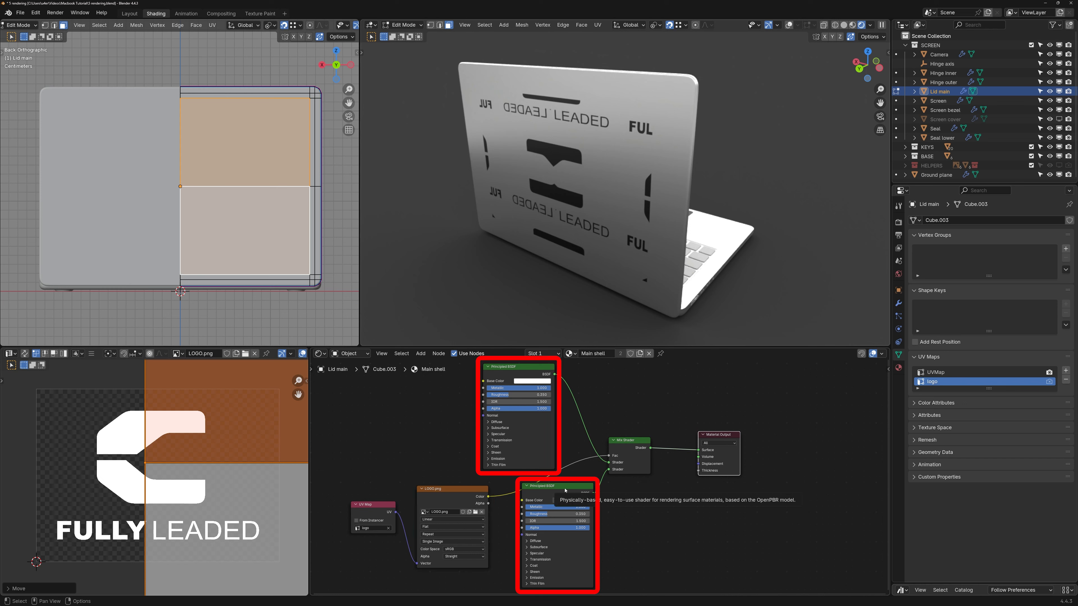
- Copy the second Principled BSDF's Base Color onto the first, and lower the second shader's Roughness
drag(373, 508, 371, 519)
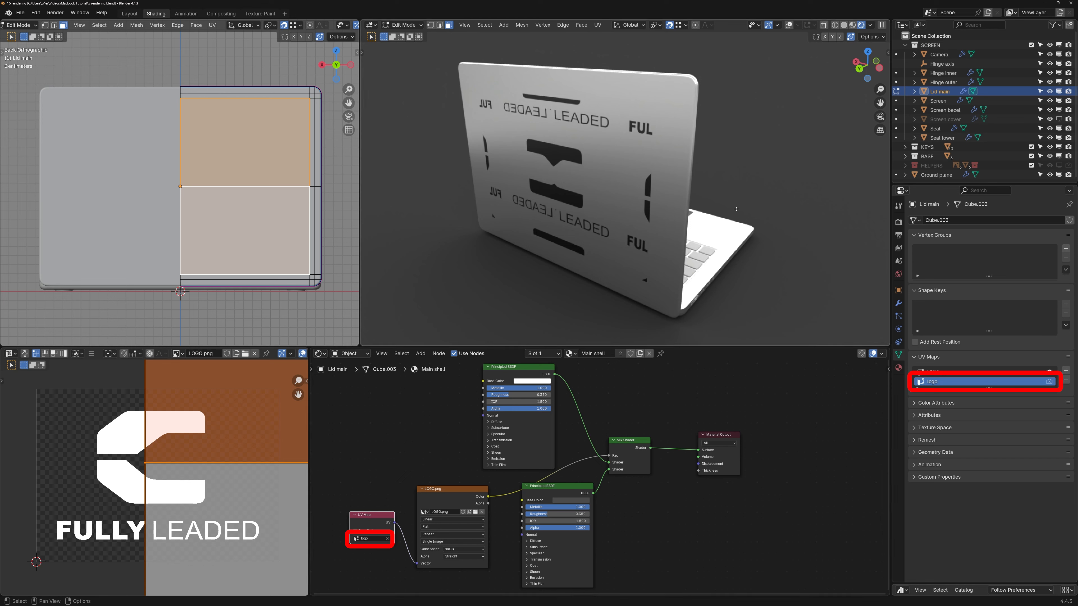
middle_drag(736, 209, 734, 255)
middle_drag(557, 286, 616, 260)
mouse_move(571, 501)
mouse_down()
mouse_move(604, 462)
mouse_move(552, 383)
mouse_move(537, 381)
mouse_up()
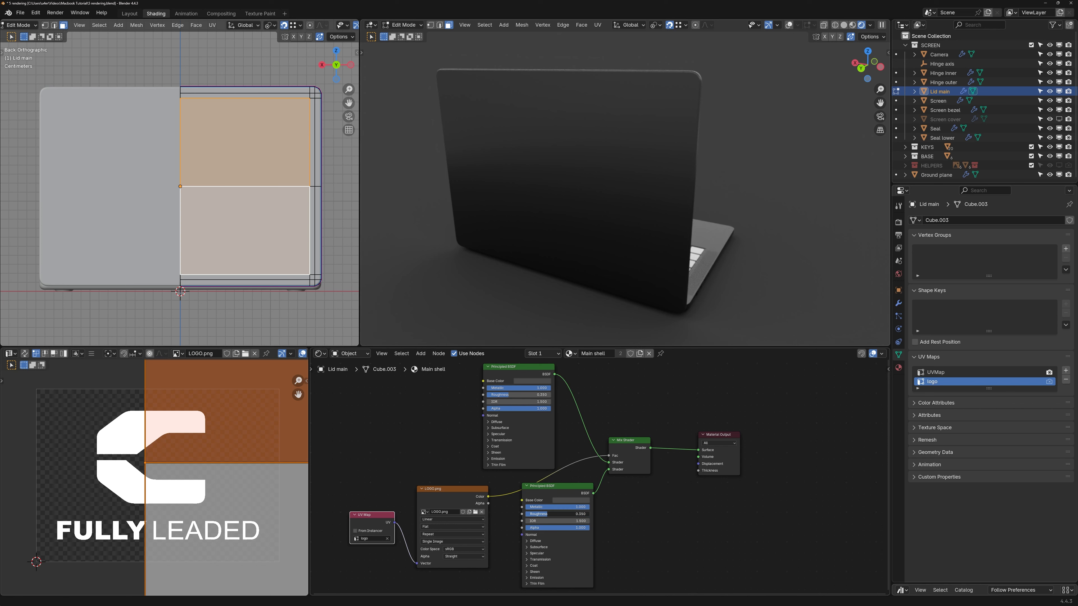
drag(555, 514, 526, 514)
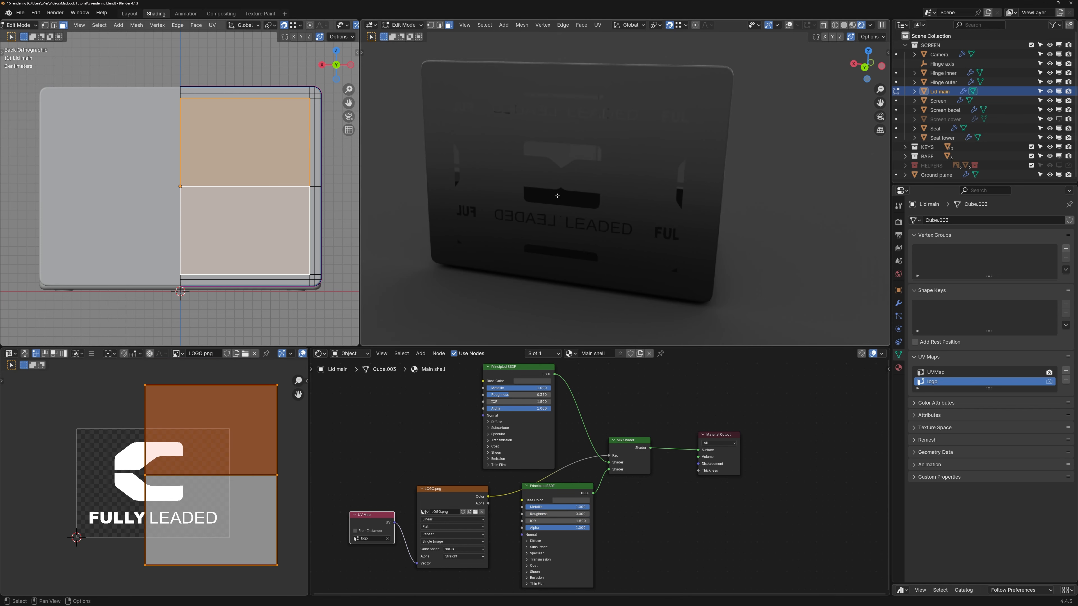
- Enable Mirror U in the data settings of the lid's Mirror modifier so the mirrored half continues the logo
middle_drag(557, 196, 577, 176)
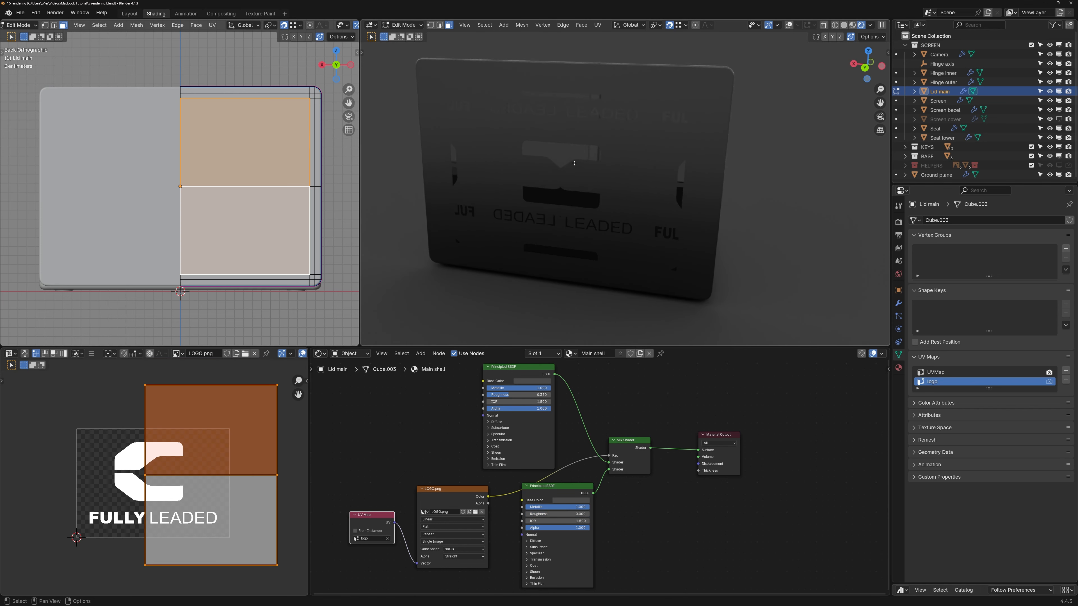
middle_drag(169, 127, 196, 123)
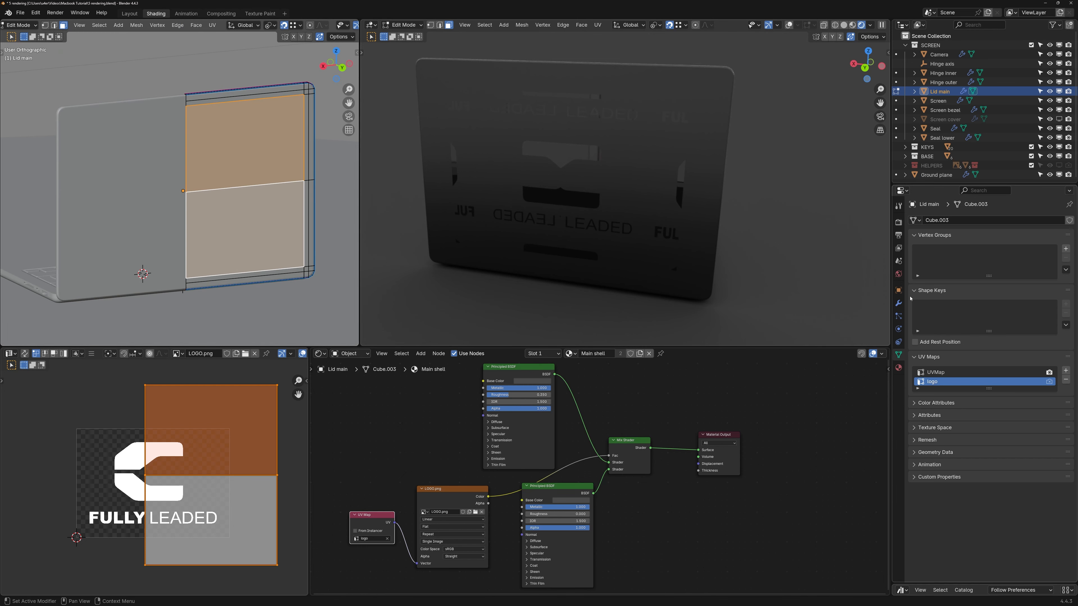
click(899, 303)
click(1029, 268)
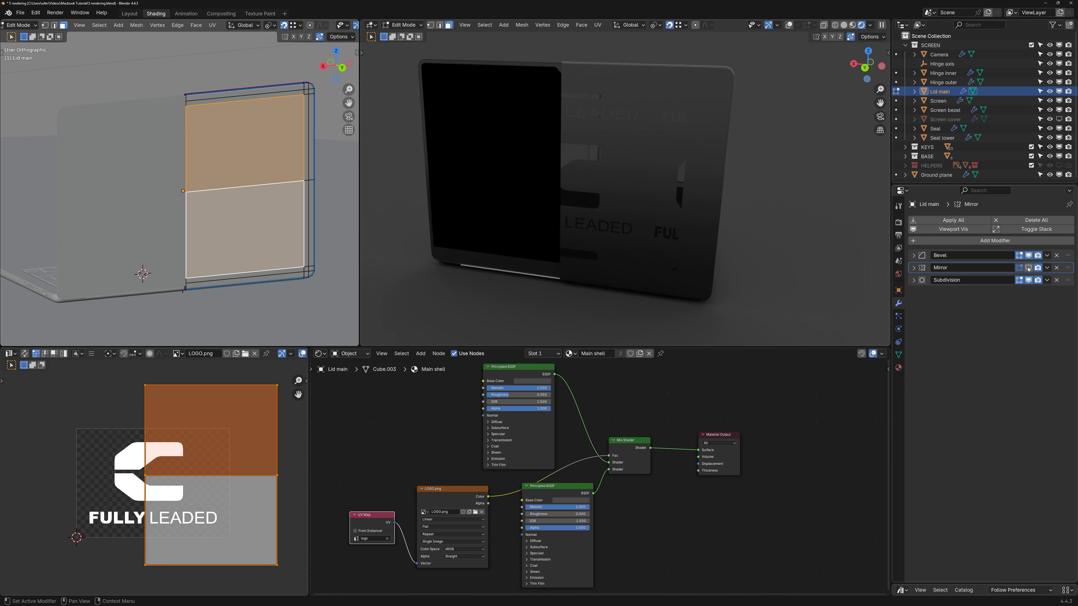
click(1029, 268)
click(914, 268)
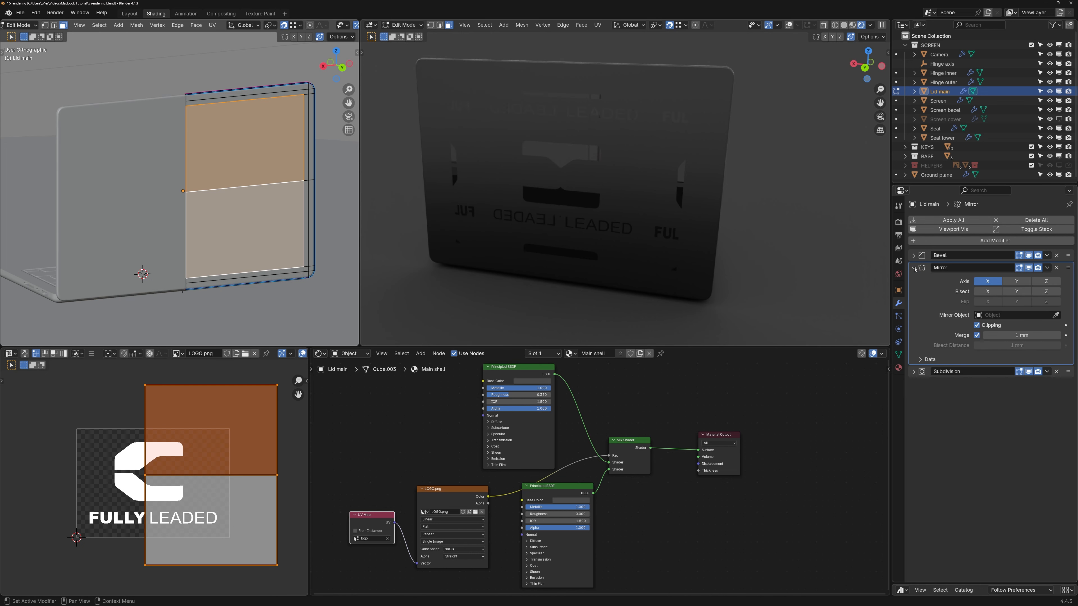
click(928, 359)
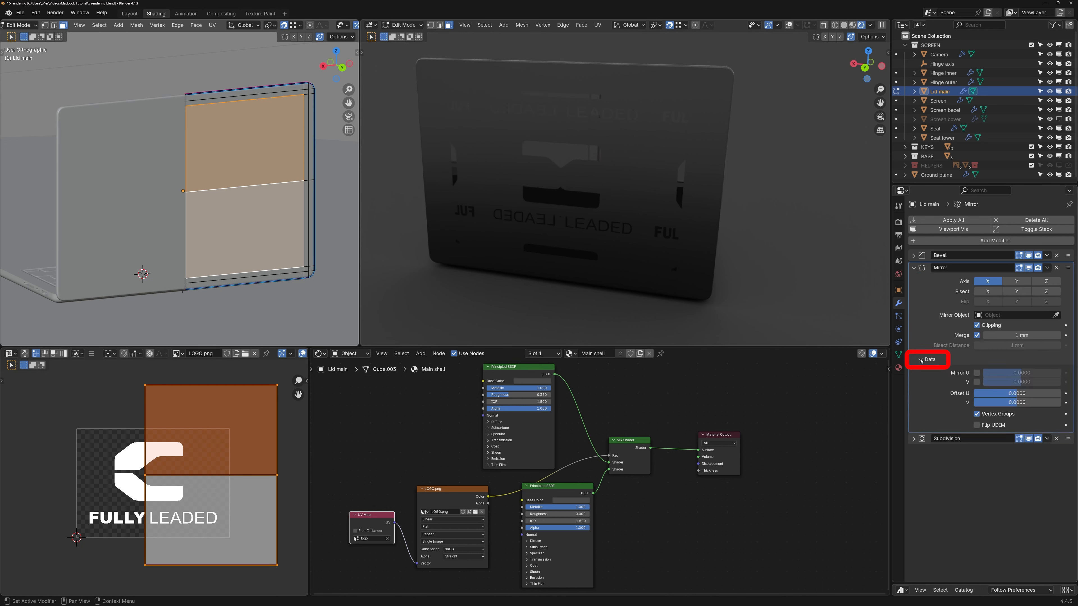
click(977, 373)
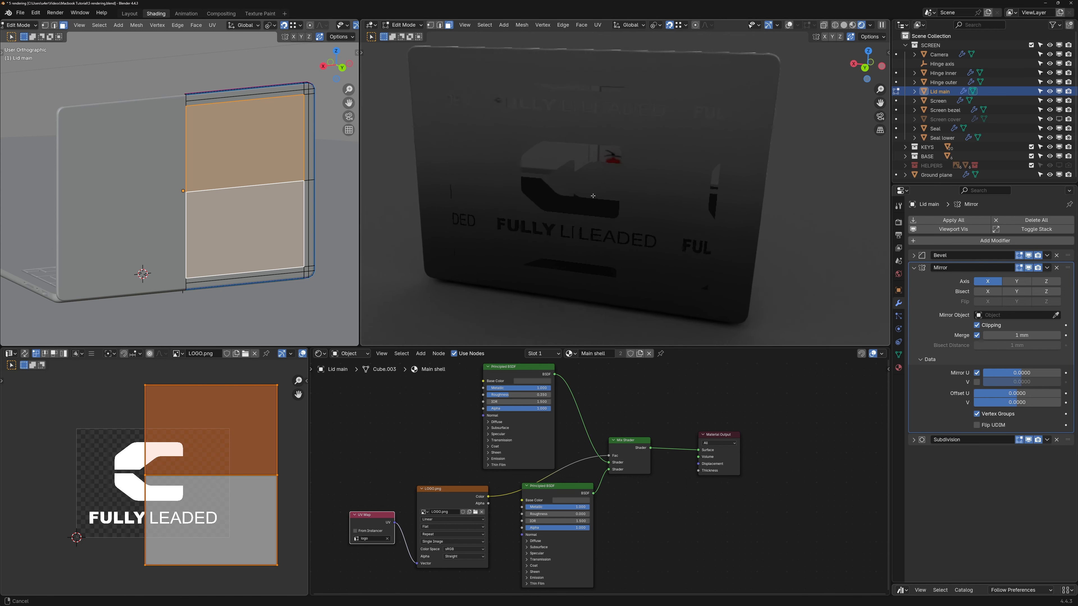
- Align the inner edge of the lid's UVs with the logo's centre, and set the LOGO.png texture's extension to Clip
scroll(196, 424, up, 2)
scroll(196, 424, up, 2)
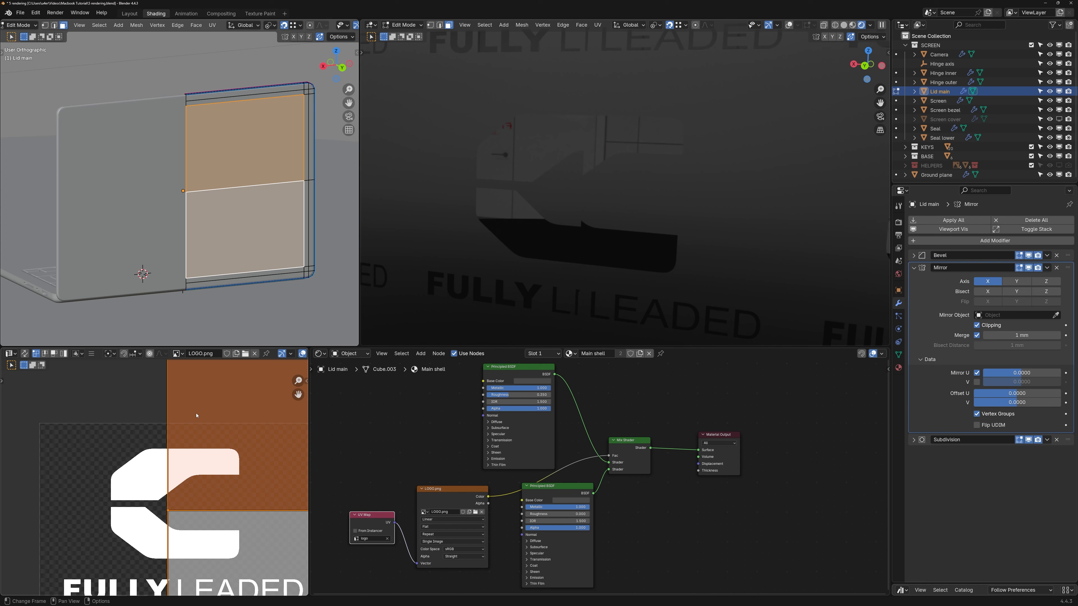
drag(196, 415, 211, 416)
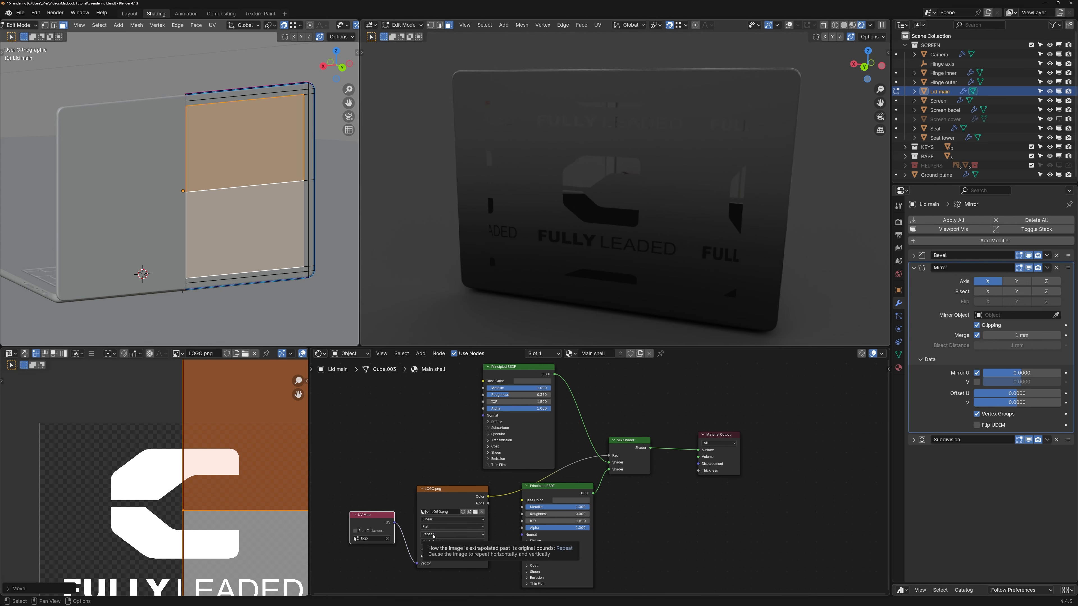
click(434, 536)
click(433, 563)
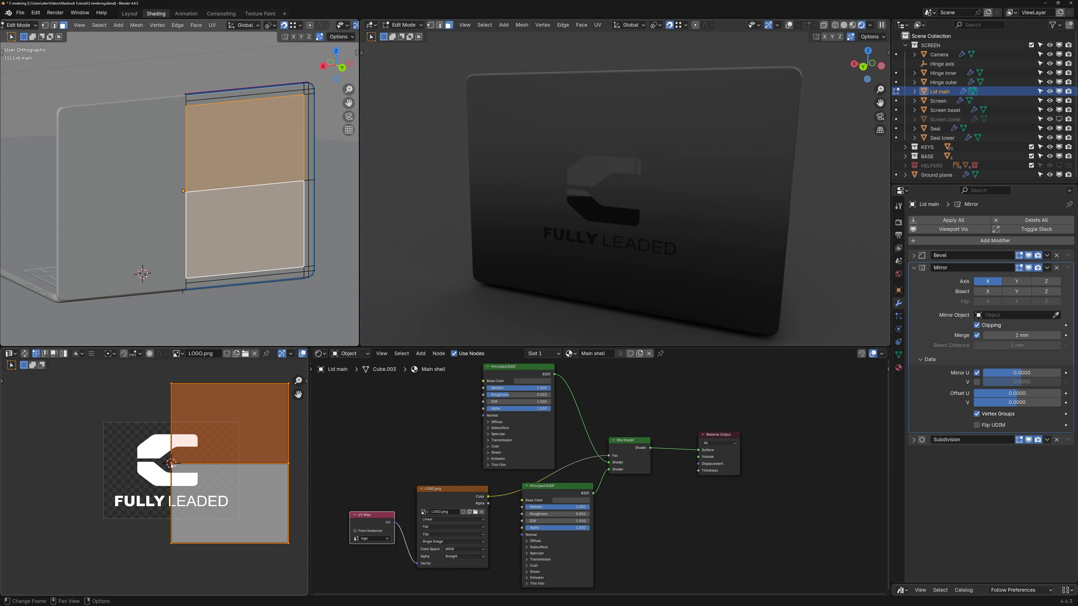
- Snap the 2D cursor to the middle vertex of the UVs' inner edge and scale all UVs up about 1.6 times around it
click(171, 464)
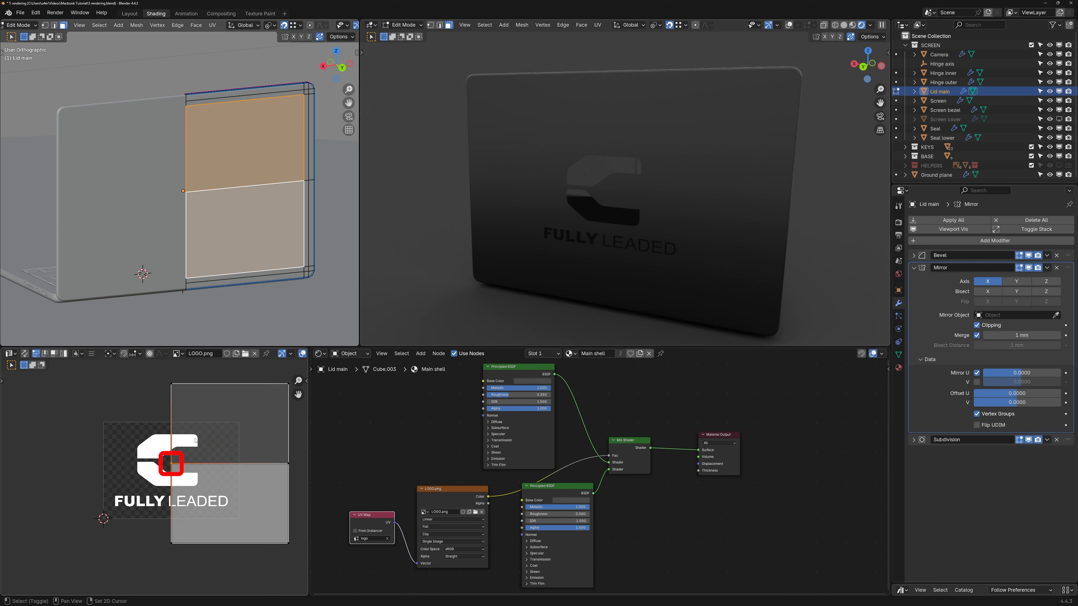
key(shift+s)
click(198, 490)
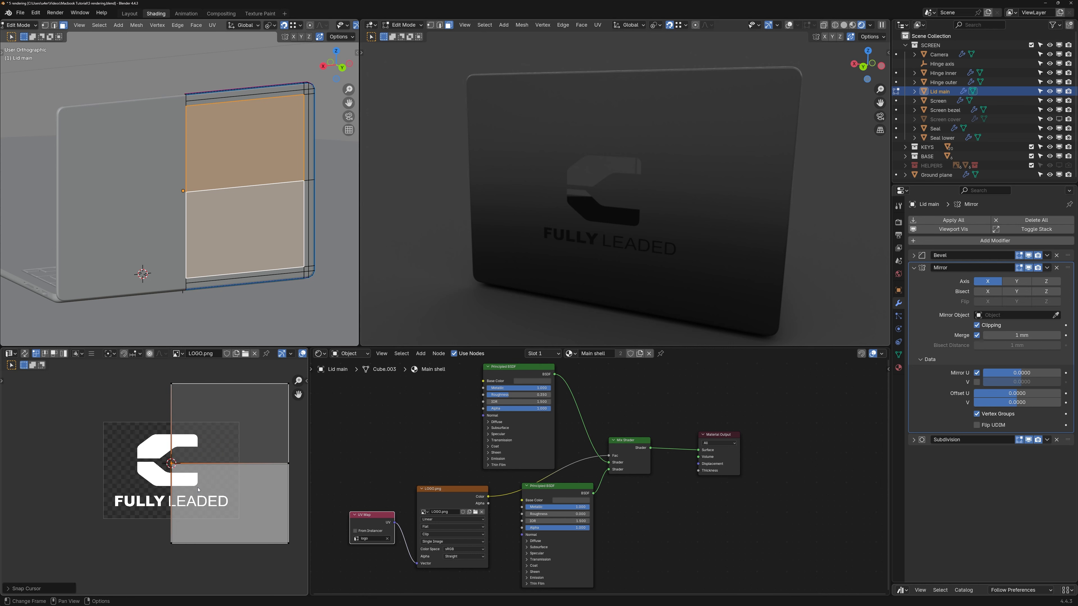
key(a)
key(period)
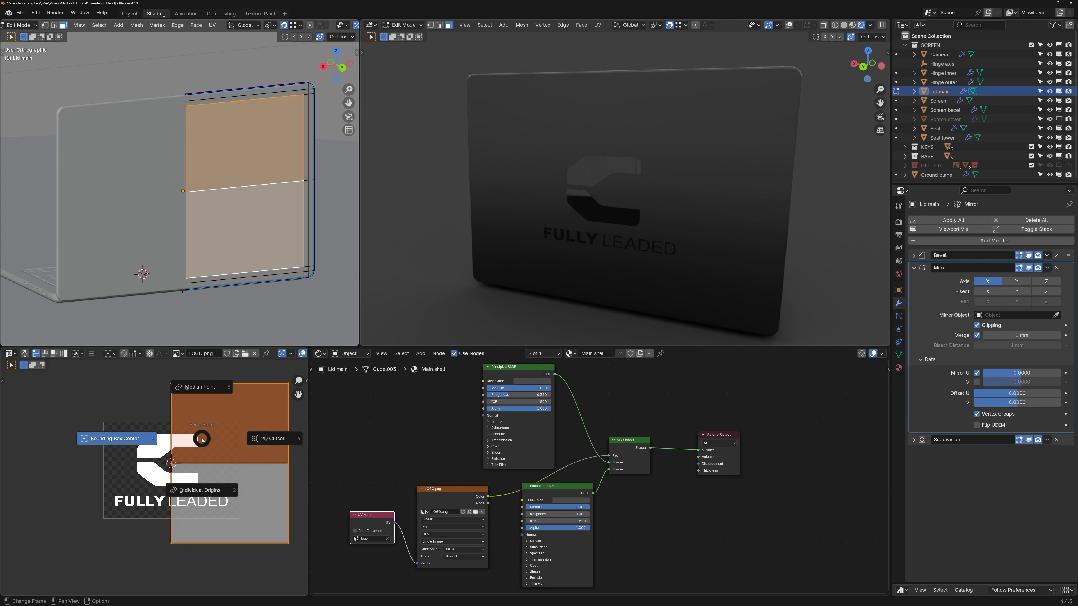
click(269, 439)
key(s)
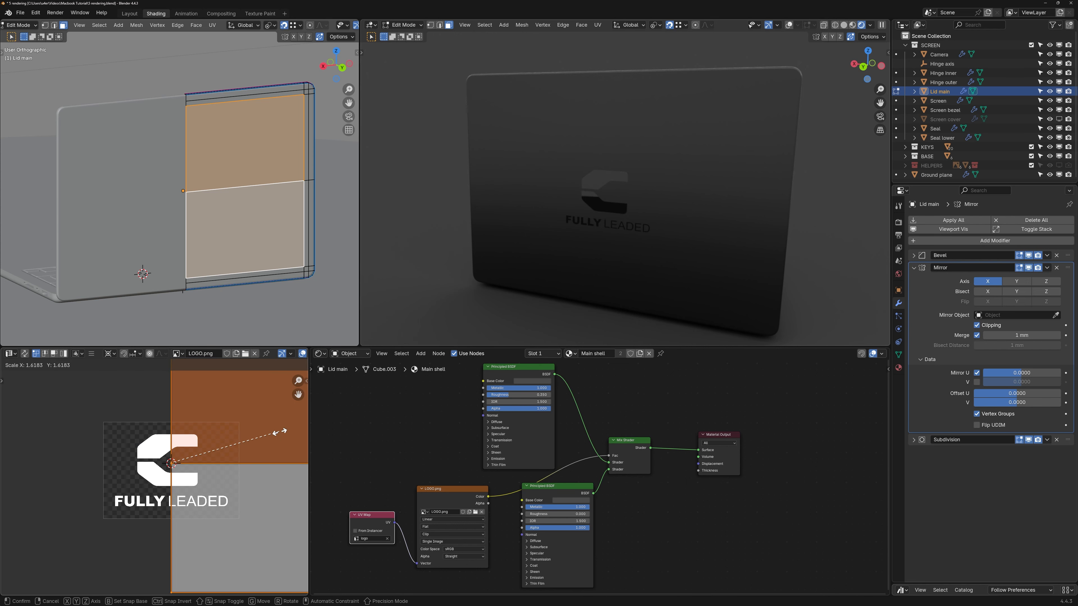
click(282, 430)
key(Tab)
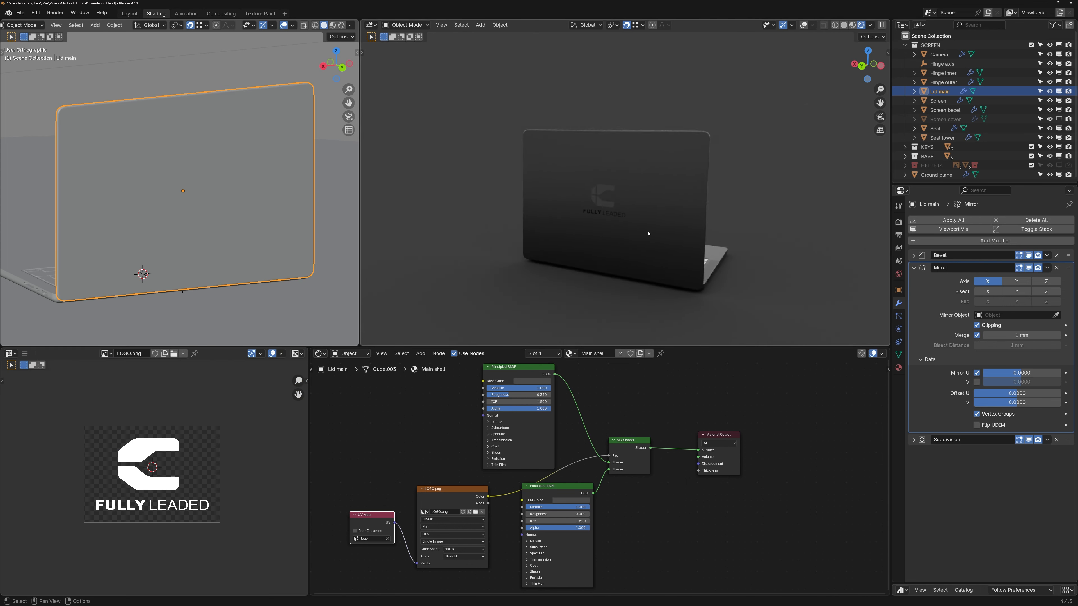
- Assign the Main shell material to the outer hinge and the Rubber seal material to the inner hinge
middle_drag(648, 234, 553, 199)
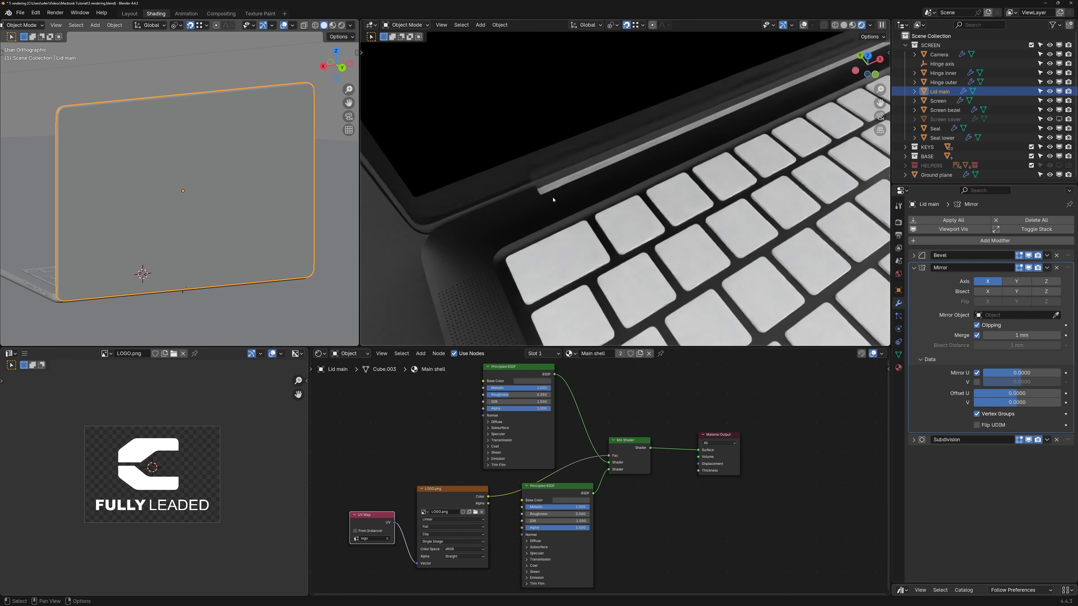
scroll(553, 200, up, 3)
click(551, 199)
click(581, 353)
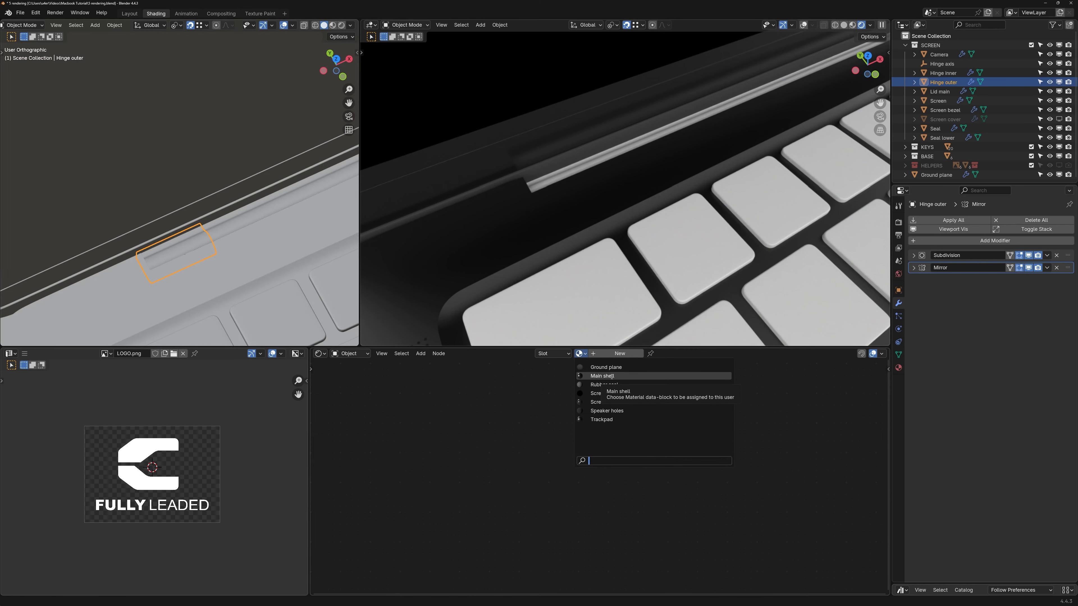
click(612, 376)
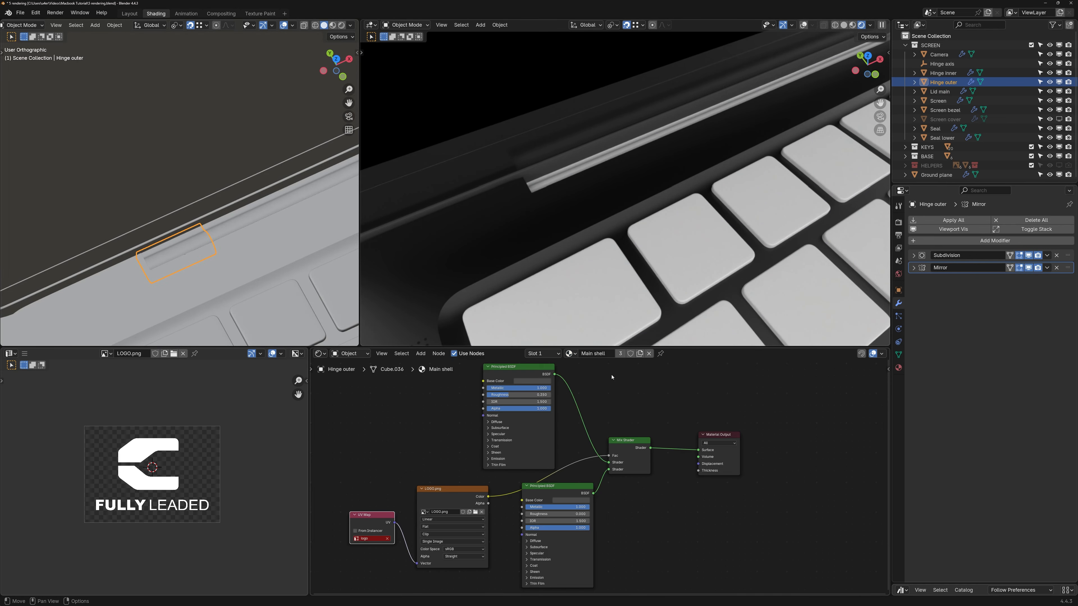
click(582, 353)
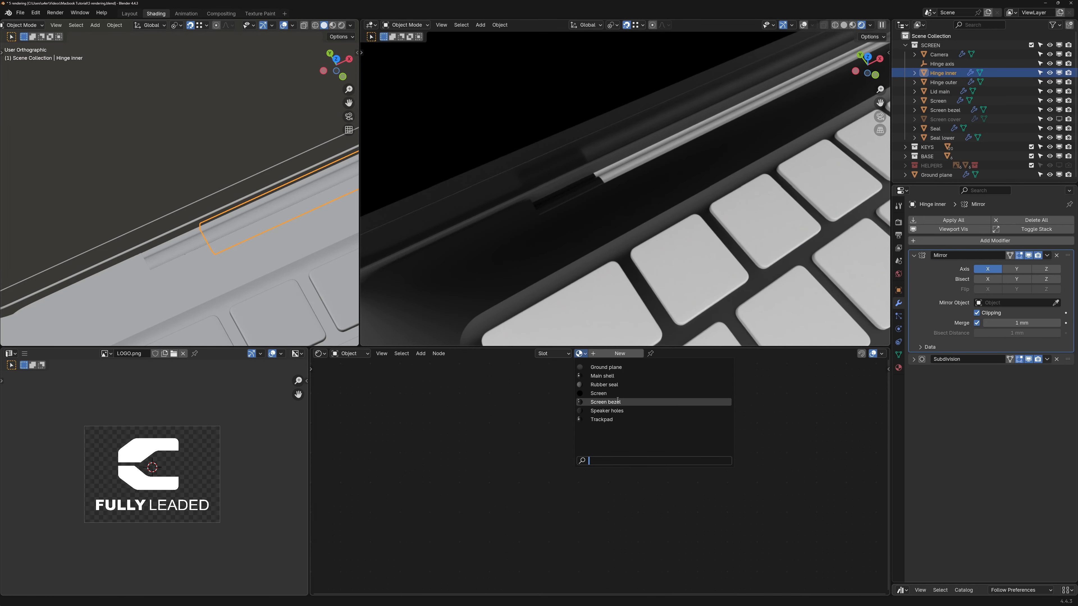
click(604, 385)
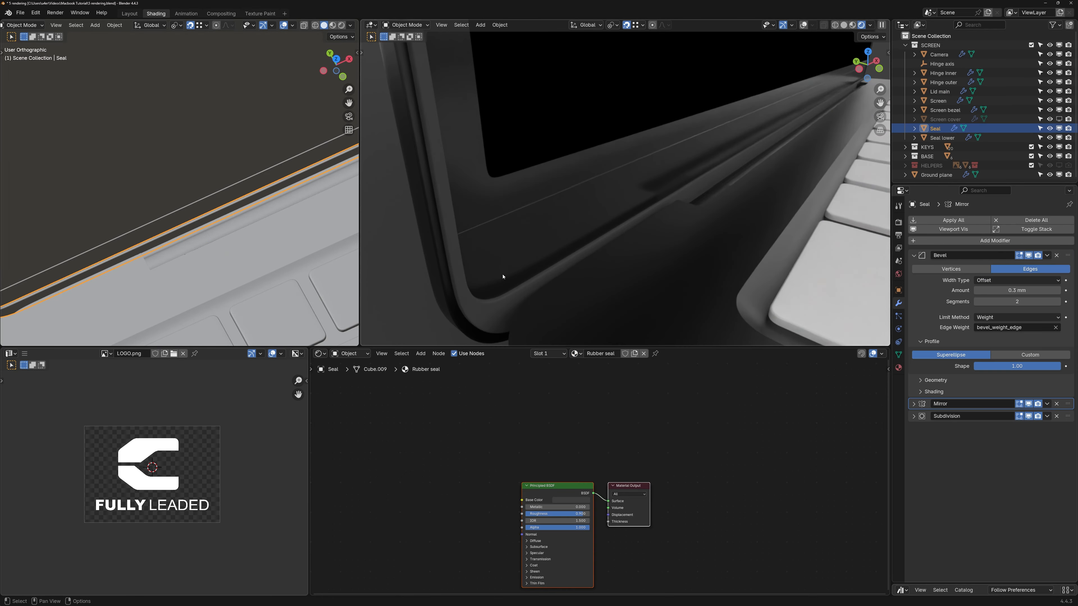
- Darken the Base Color of the Rubber seal material on the lid's seal
shift+middle_drag(502, 277, 525, 252)
middle_drag(573, 500, 582, 417)
scroll(583, 417, up, 4)
click(582, 417)
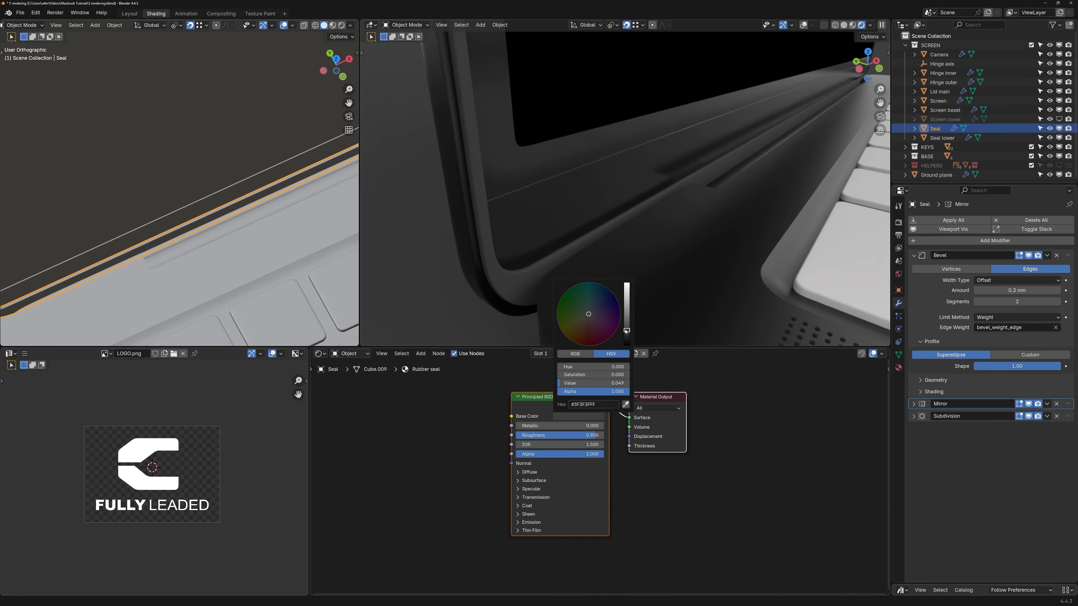
drag(626, 332, 626, 334)
drag(626, 334, 626, 337)
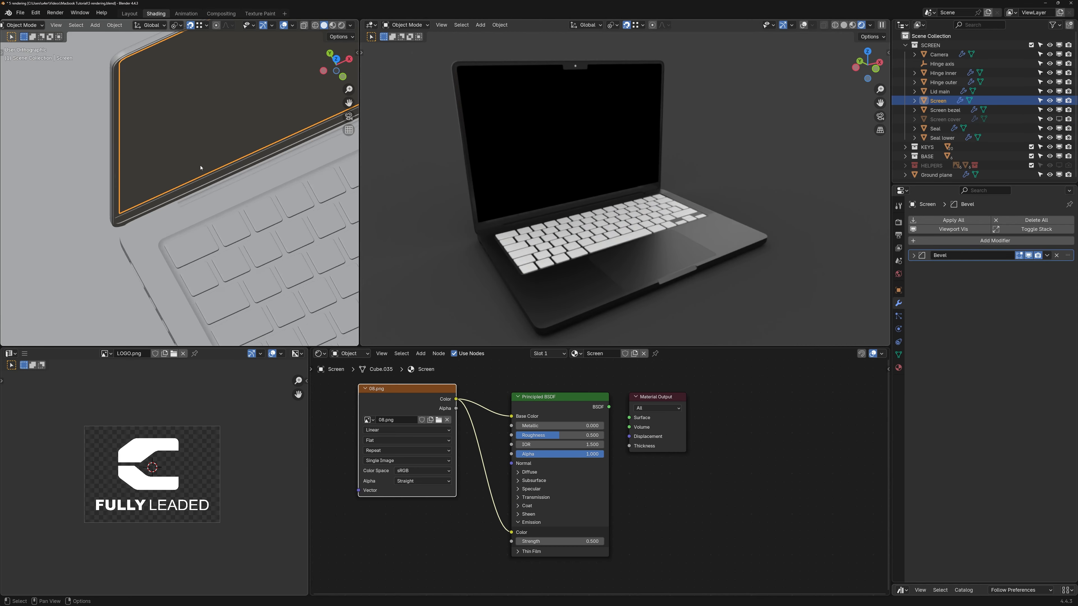
- Connect the Principled BSDF of the Screen material to the Material Output
middle_drag(202, 163, 231, 161)
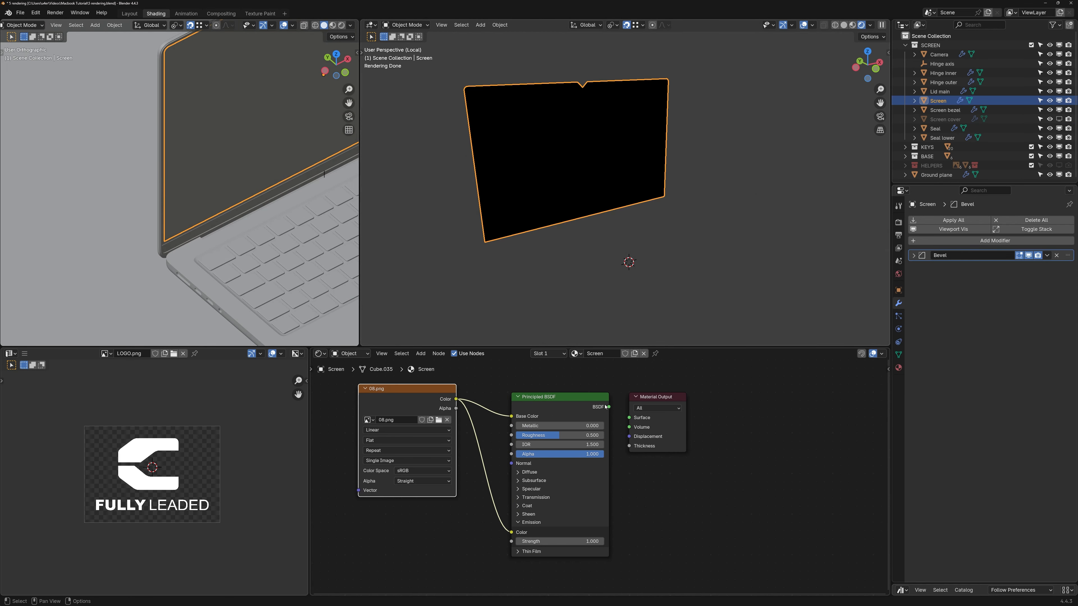
ctrl+shift+click(552, 397)
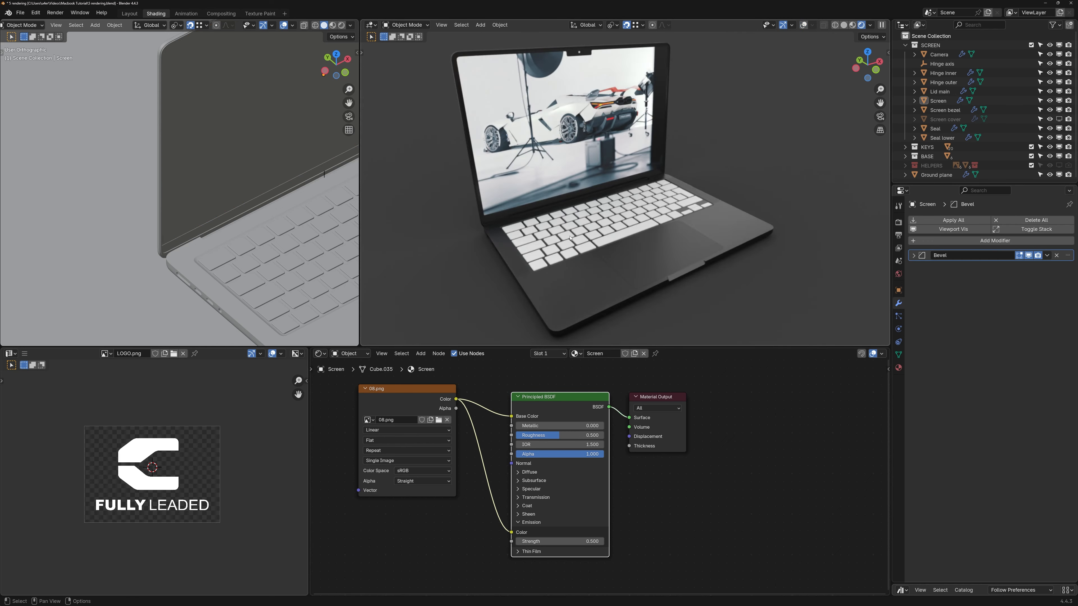
- Examine the lid and the Key.003 row of keys in Edit Mode
click(571, 239)
middle_drag(571, 238, 649, 127)
click(635, 131)
key(Tab)
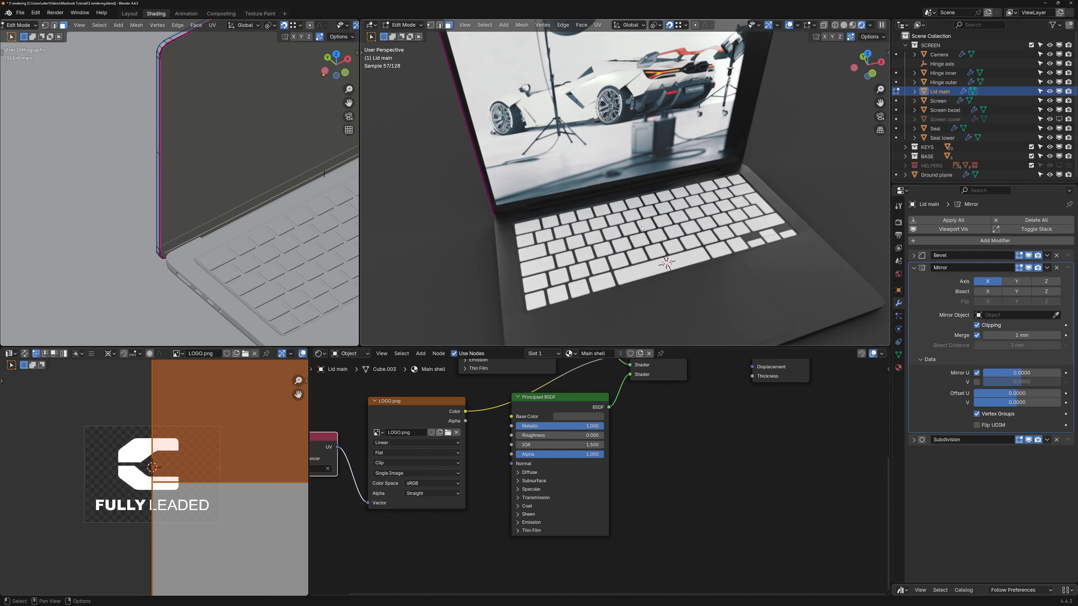
click(642, 226)
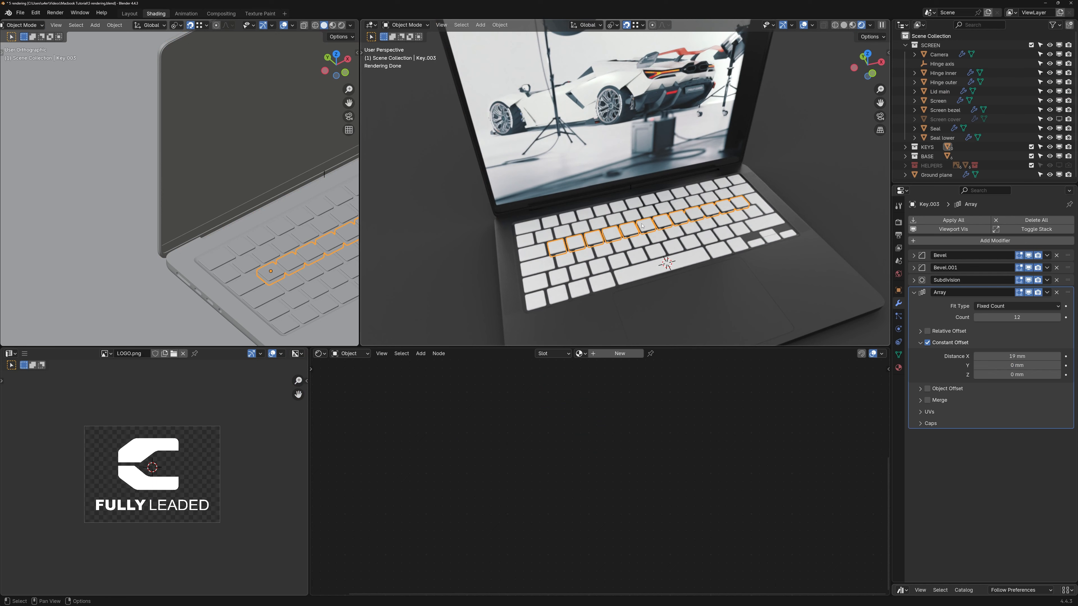
key(Tab)
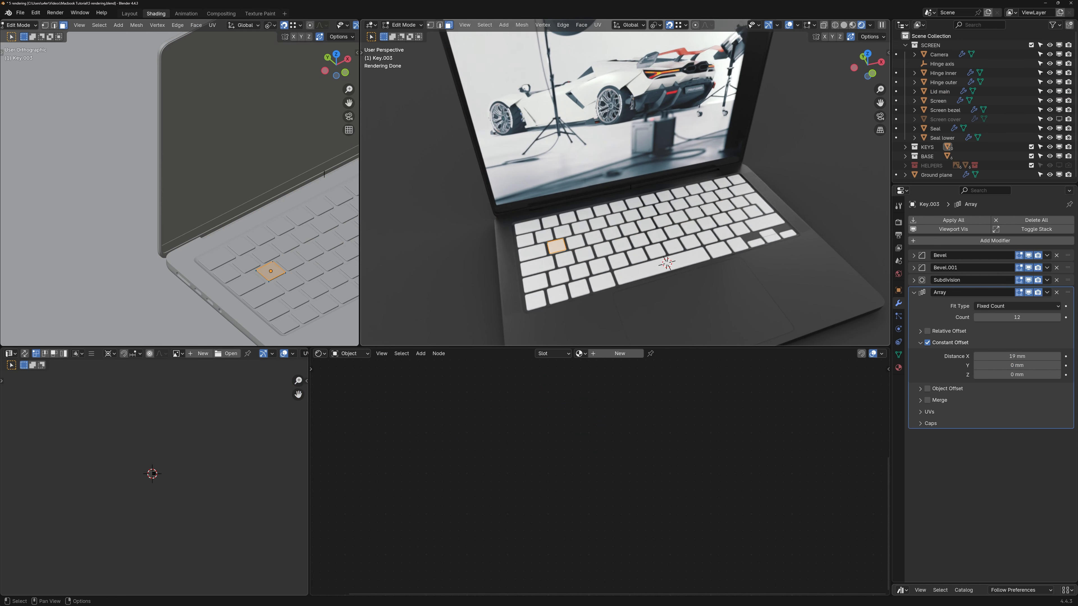
key(Tab)
- Examine the Keys material on the A-key row, including its top open.jpeg.001 texture and full node setup
middle_drag(700, 208, 661, 221)
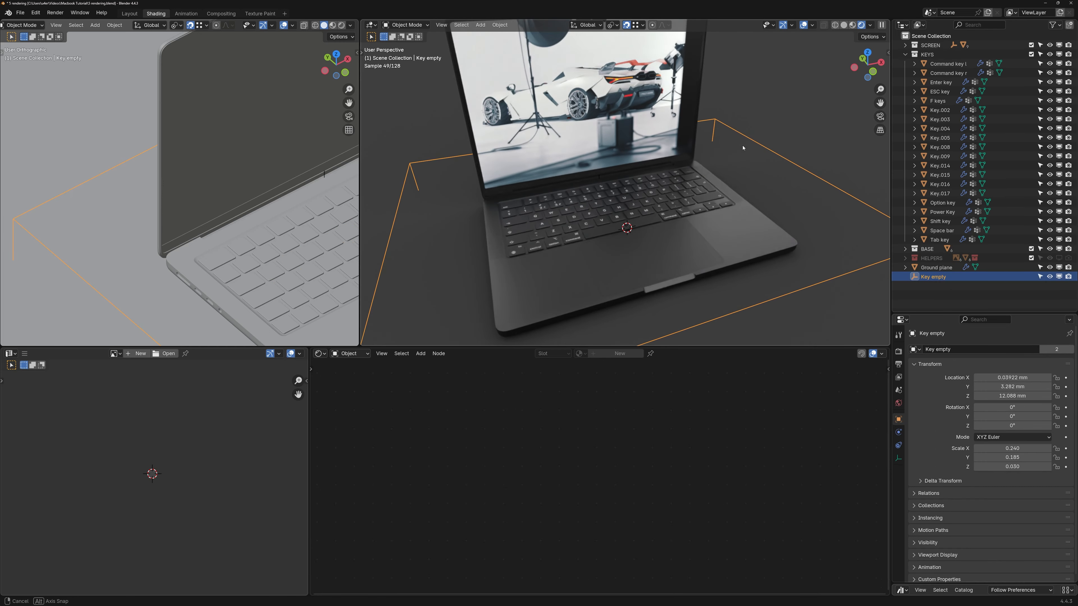
scroll(587, 288, up, 5)
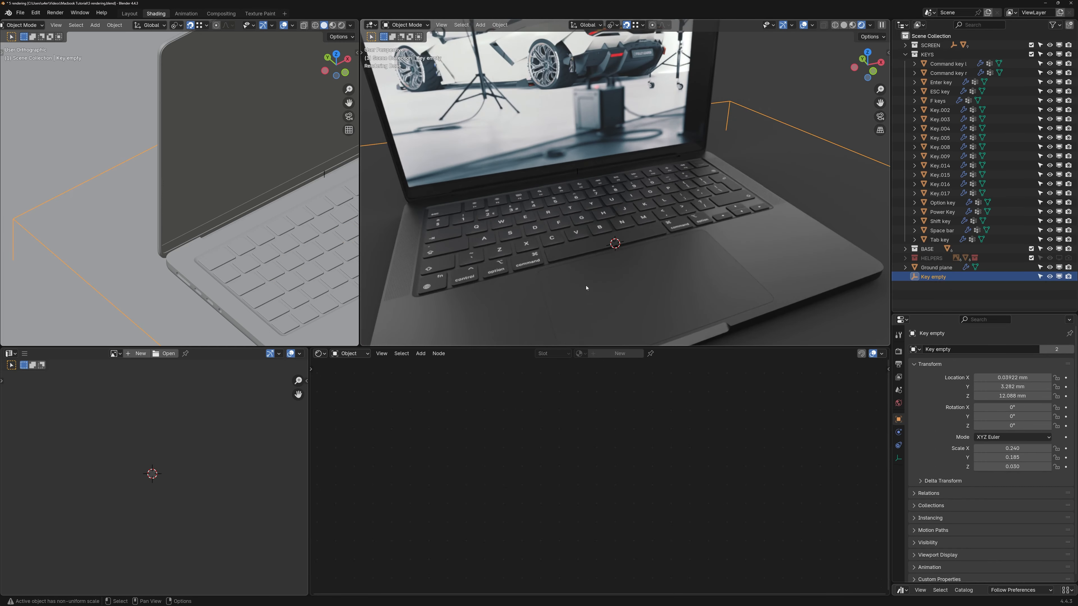
click(561, 227)
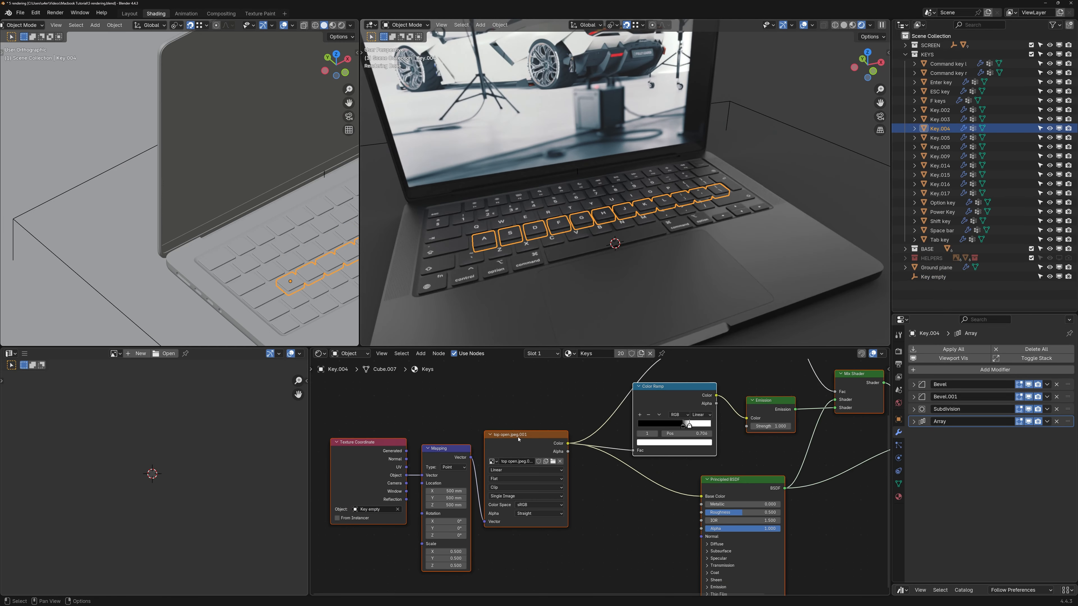
click(518, 439)
scroll(518, 439, down, 2)
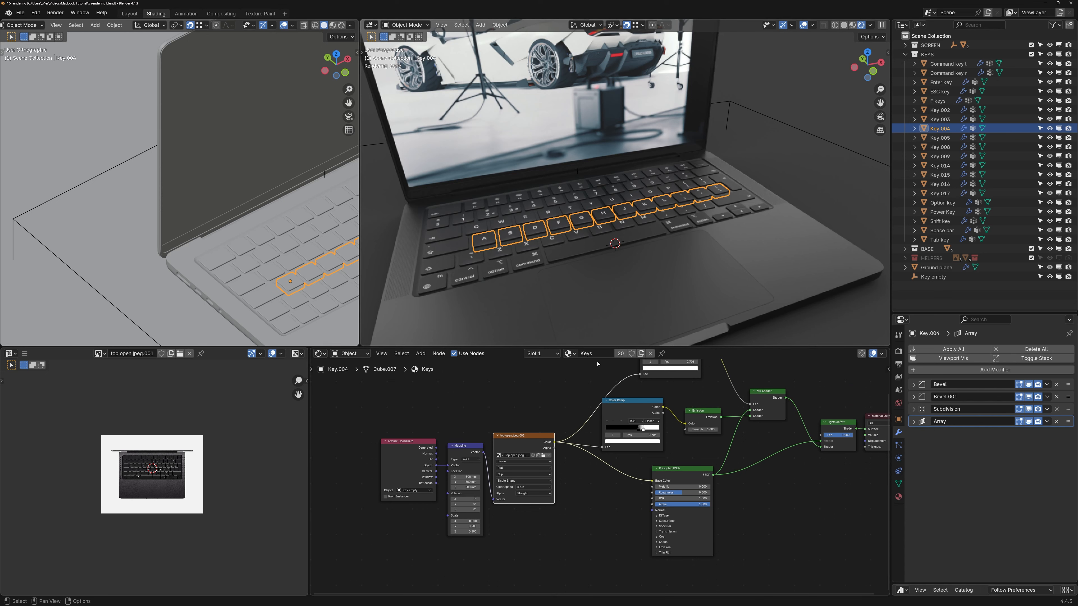
middle_drag(597, 364, 591, 358)
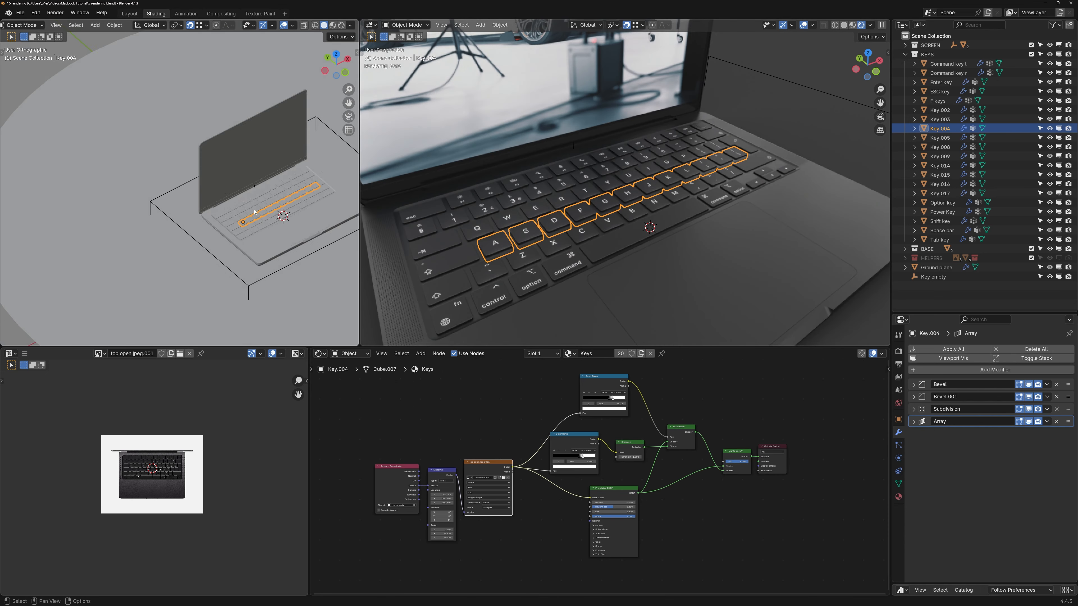
- Try moving the Key empty in the front view to see how it shifts the texture on the keys
key(KP_1)
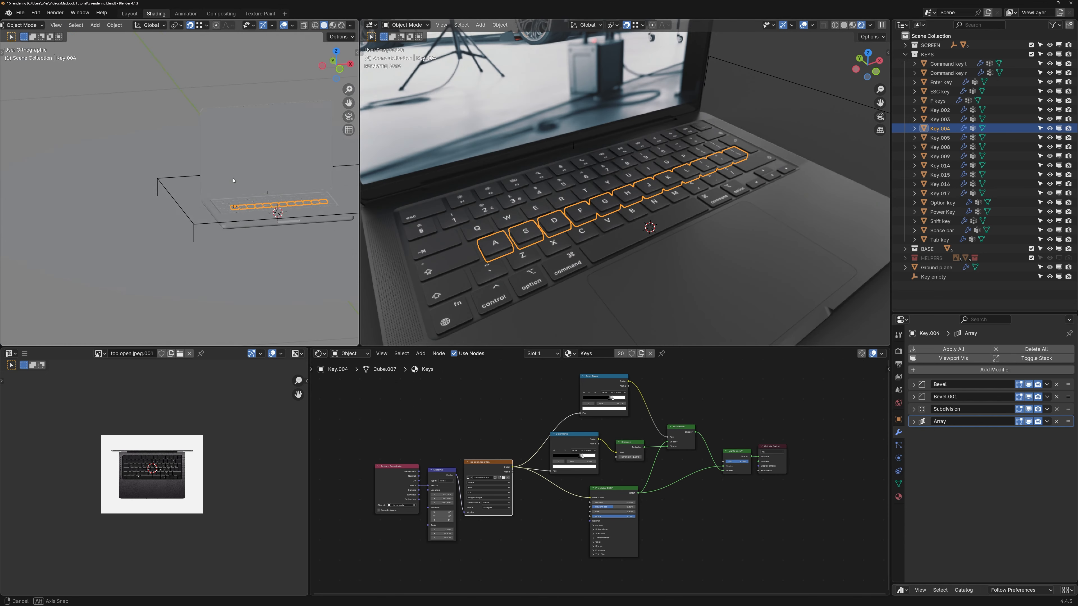
click(160, 205)
key(g)
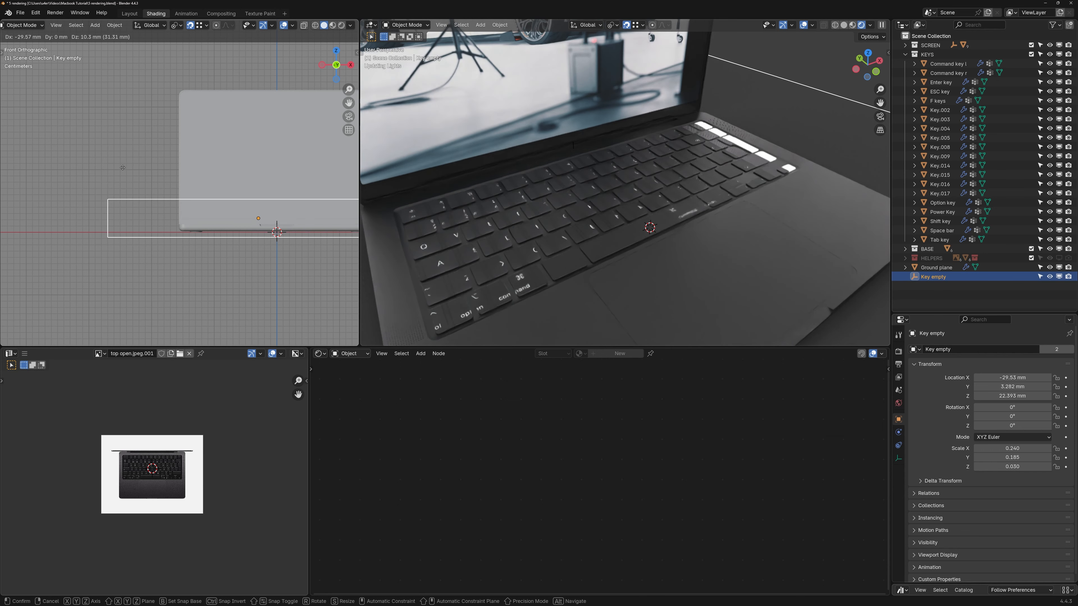
right_click(134, 169)
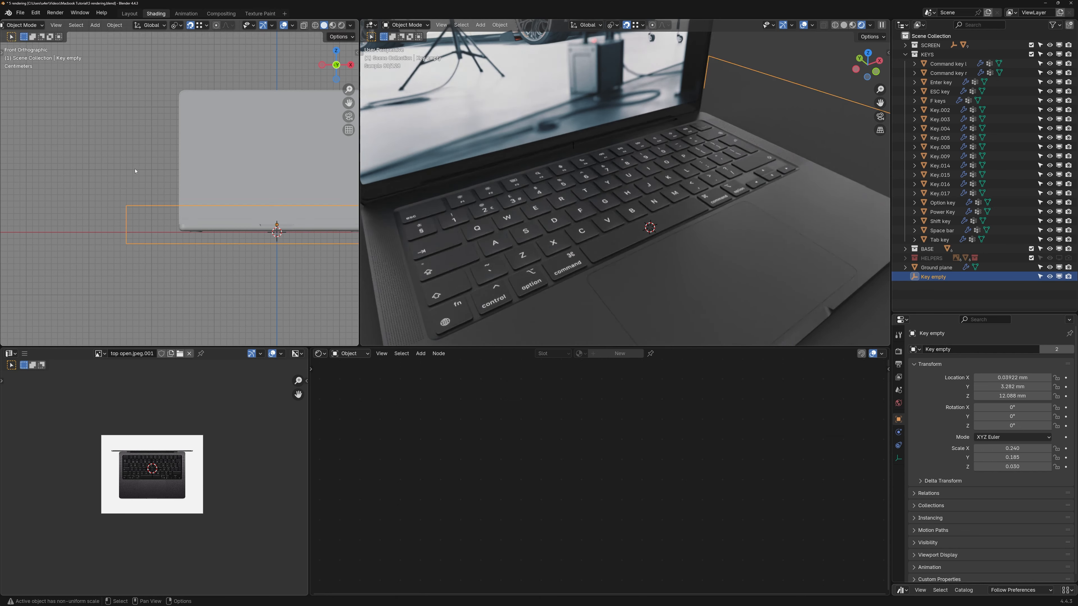
- Examine the top open.jpeg.001 texture up close and the coordinate, mapping and image nodes of the Keys material on the Q-key row
middle_drag(138, 169, 485, 227)
click(478, 230)
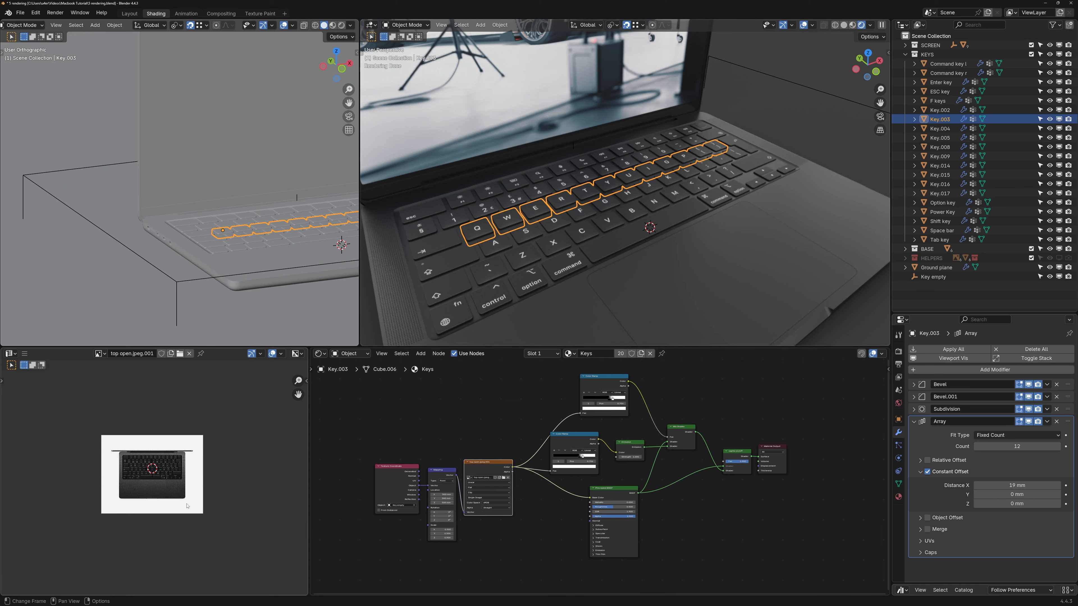
scroll(159, 483, up, 4)
scroll(160, 483, up, 2)
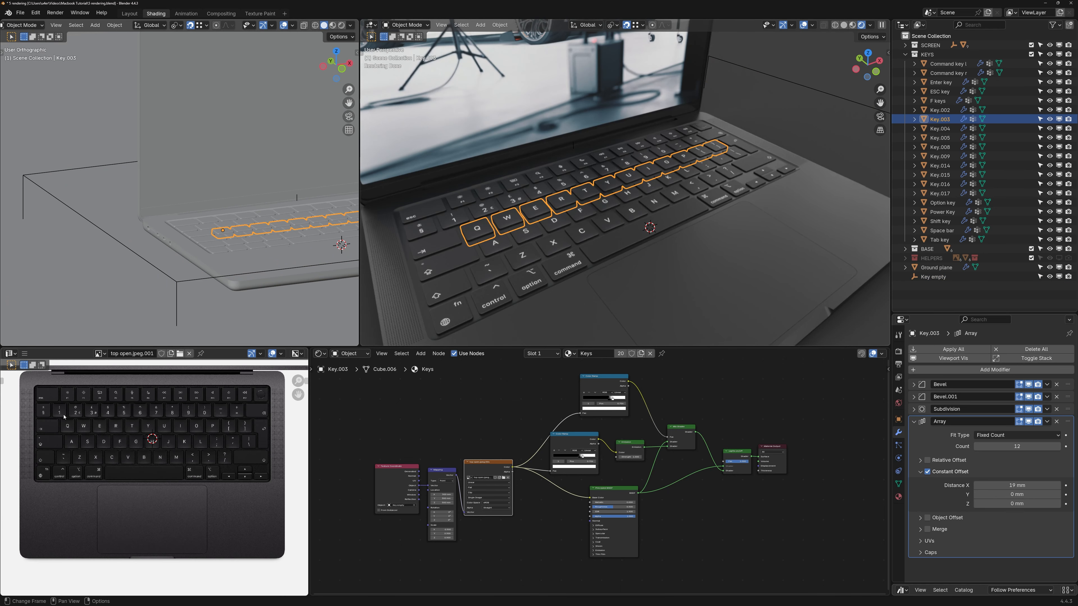
scroll(64, 417, up, 3)
scroll(389, 454, up, 2)
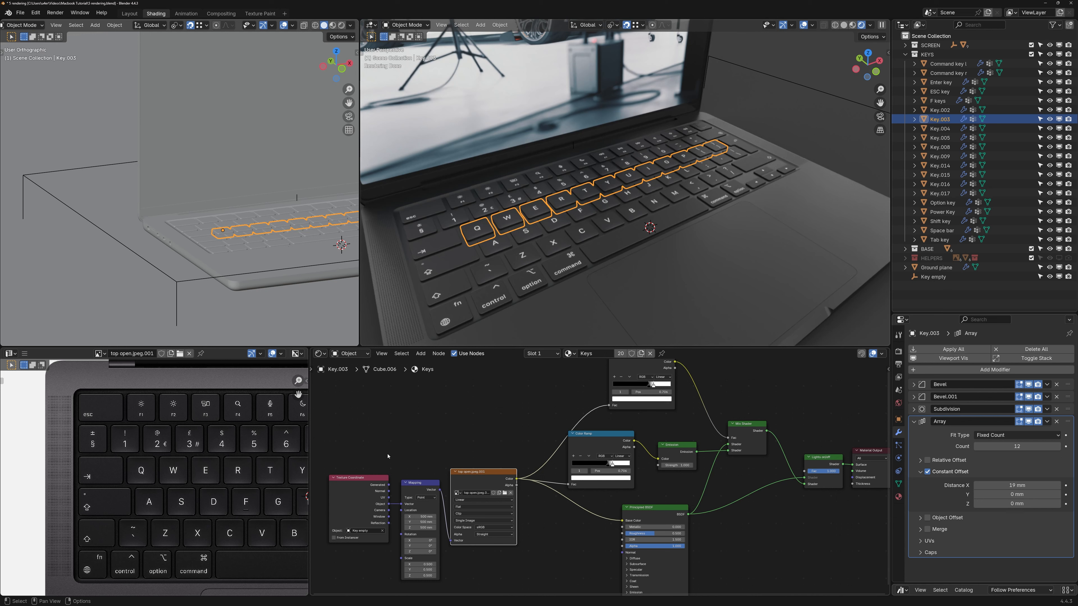
drag(471, 467, 376, 515)
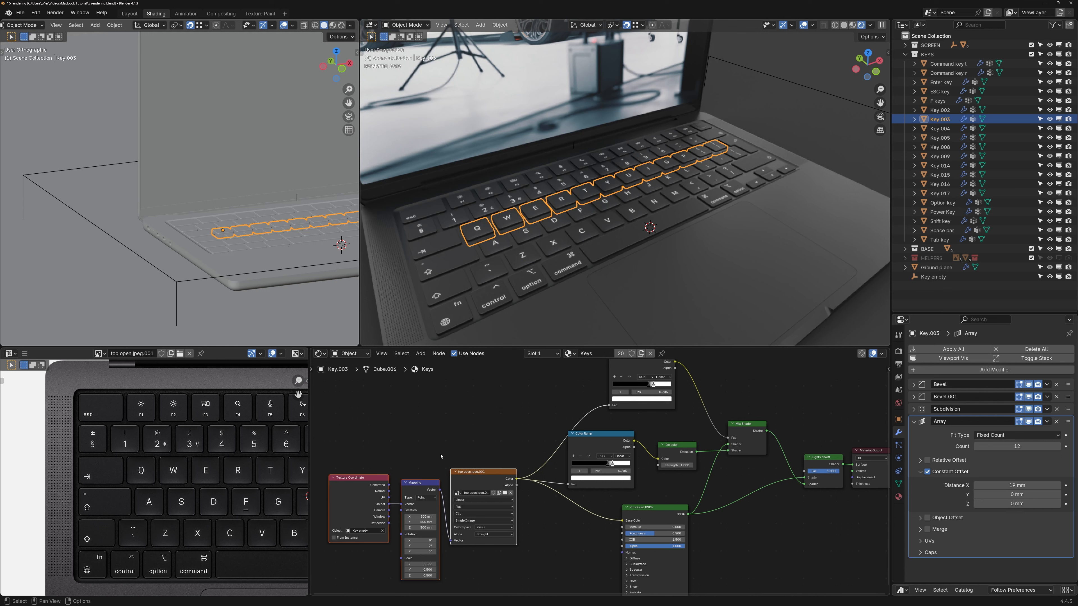
click(511, 425)
middle_drag(515, 423, 463, 453)
click(432, 501)
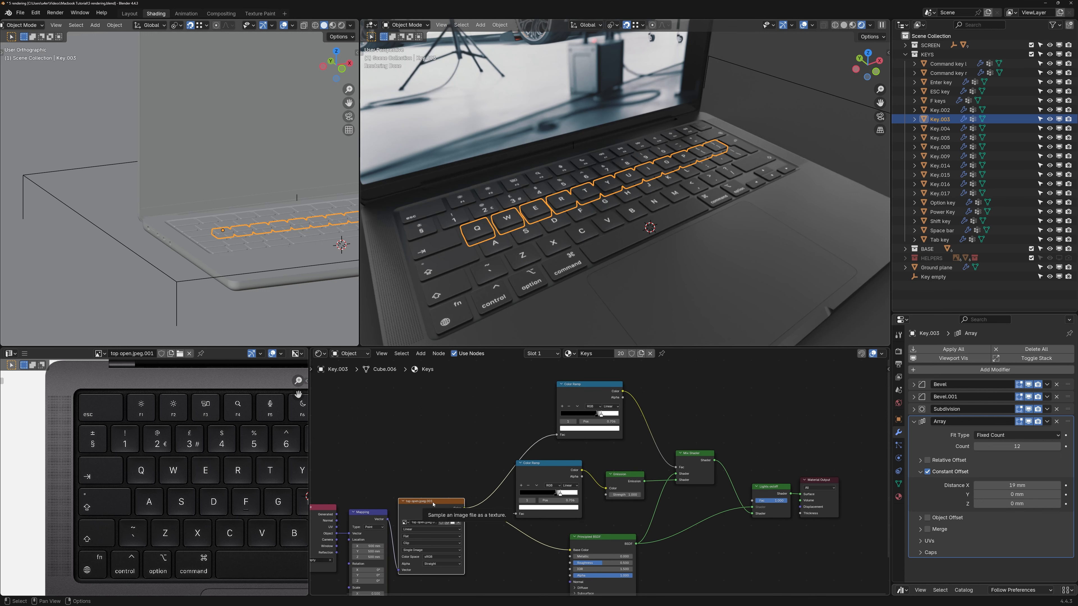
- Preview the upper Color Ramp's output on the keys and inspect the black-and-white mask around the T key's letter
ctrl+shift+click(590, 386)
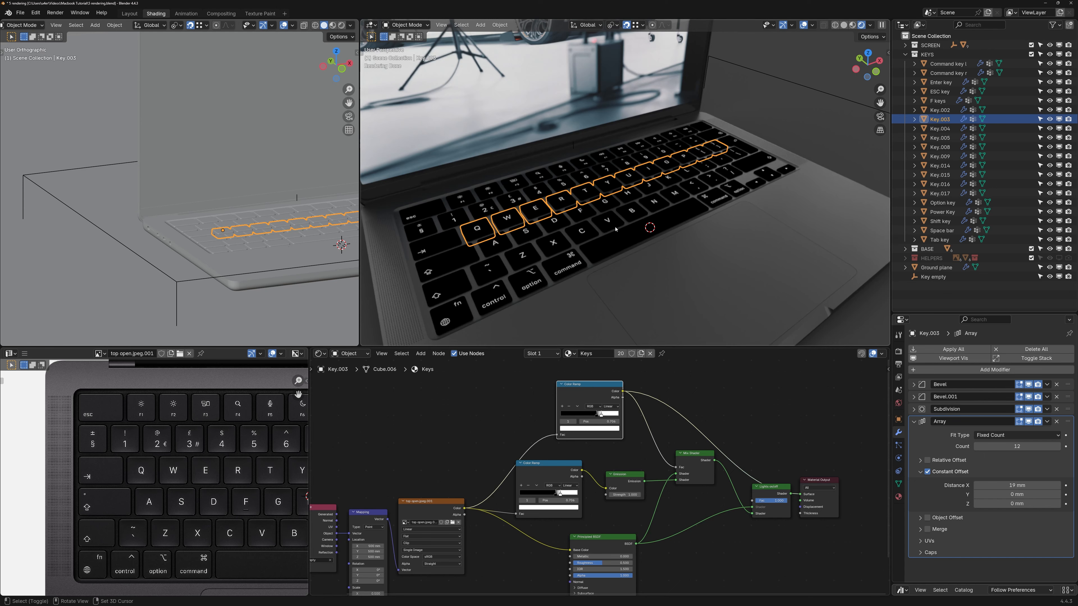
scroll(615, 229, up, 5)
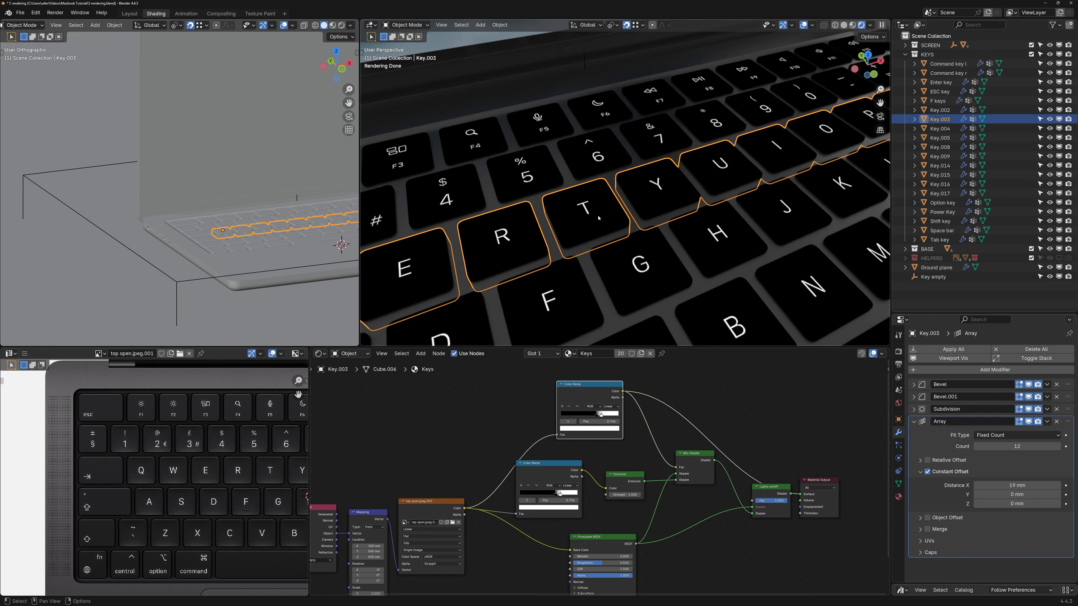
scroll(588, 205, up, 6)
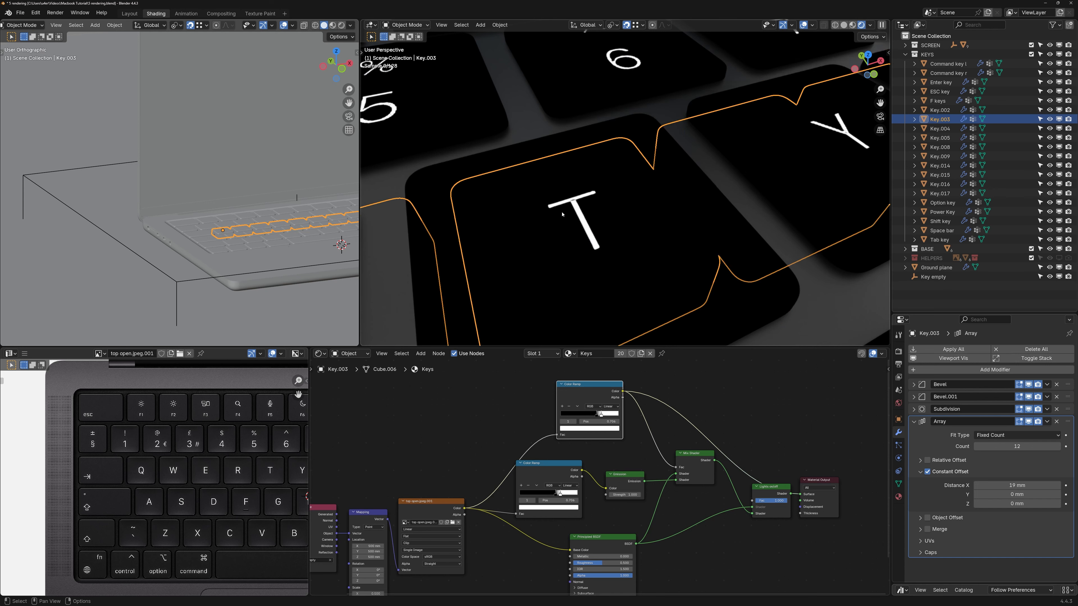
scroll(567, 205, down, 6)
- Preview the Mix Shader that combines the Emission and Principled BSDF nodes on the keys
ctrl+shift+click(676, 453)
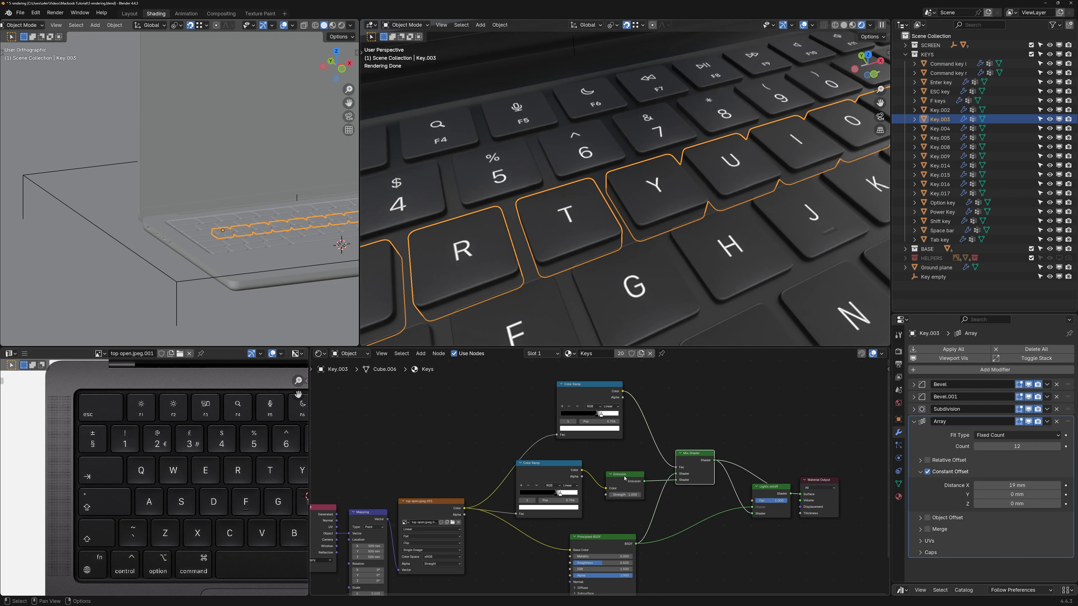
click(625, 477)
middle_drag(621, 516, 624, 482)
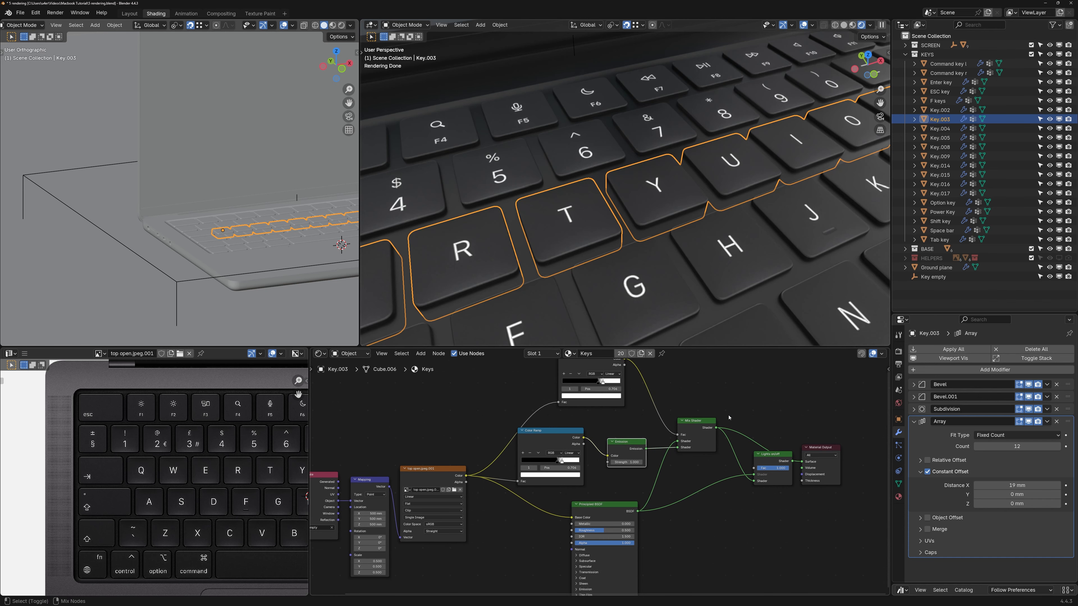
click(694, 422)
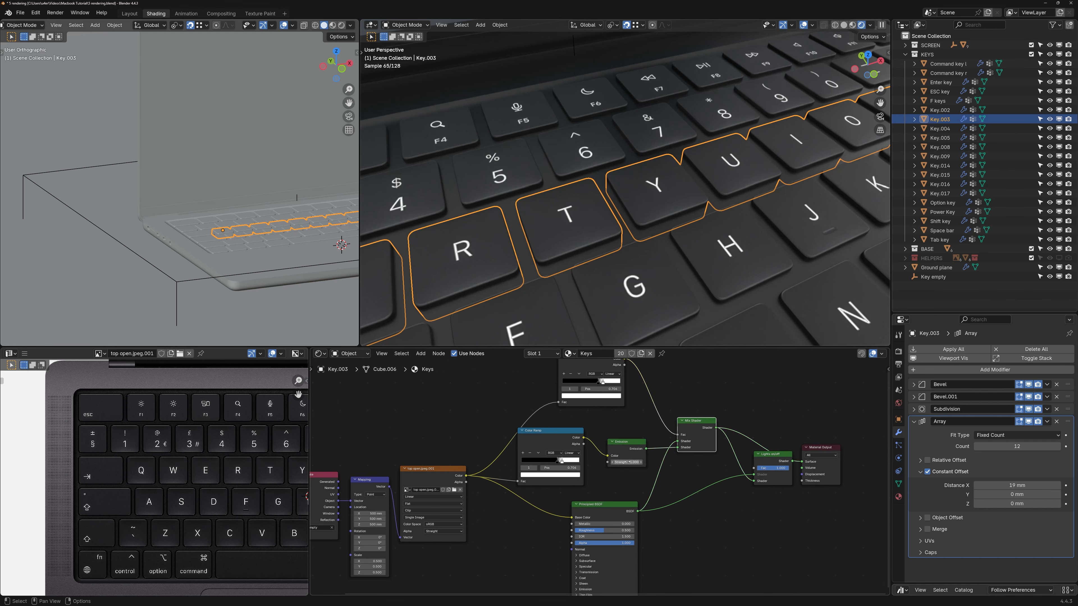
- Set the Emission node's strength to 0 and check the key letters up close
click(639, 462)
text(0)
key(Return)
scroll(611, 280, up, 3)
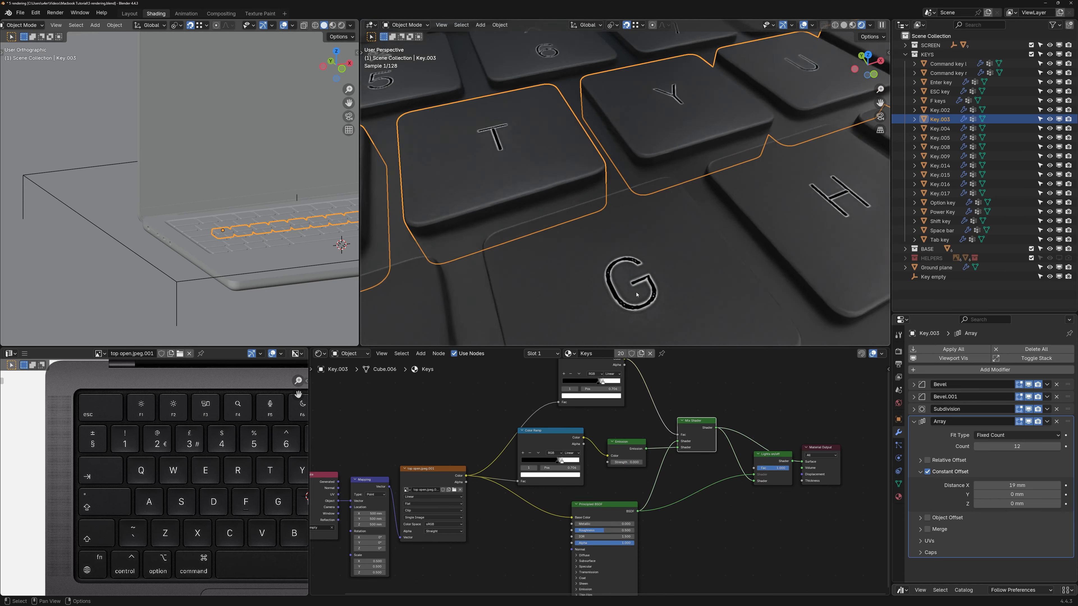
scroll(607, 280, down, 2)
scroll(607, 280, down, 1)
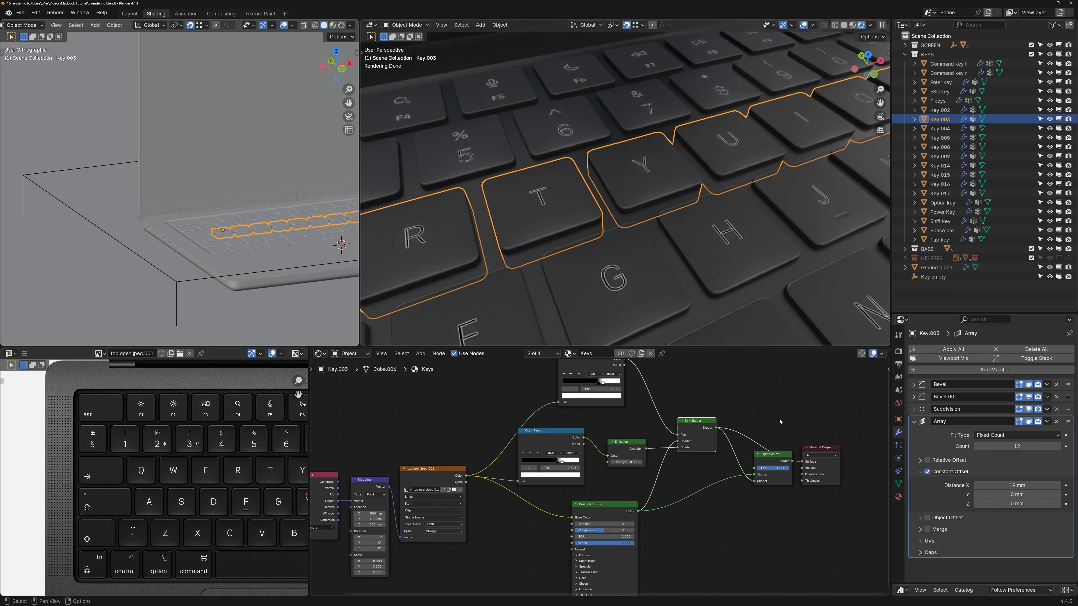
- Connect the Lights on/off mix node to the Material Output and try its factor at 0 to use the Principled BSDF alone
middle_drag(758, 420, 752, 441)
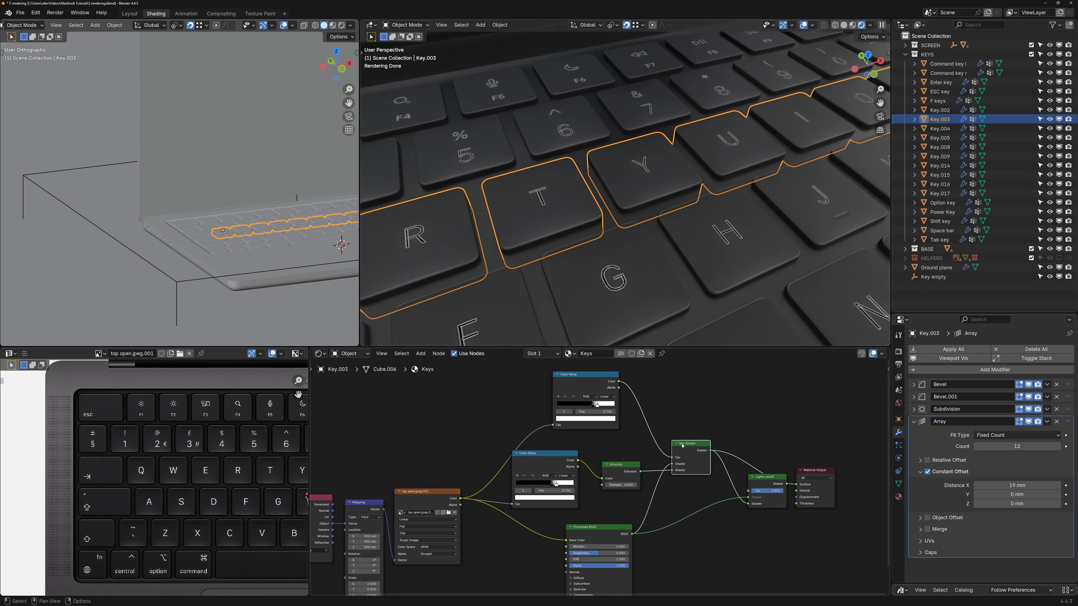
ctrl+shift+click(766, 480)
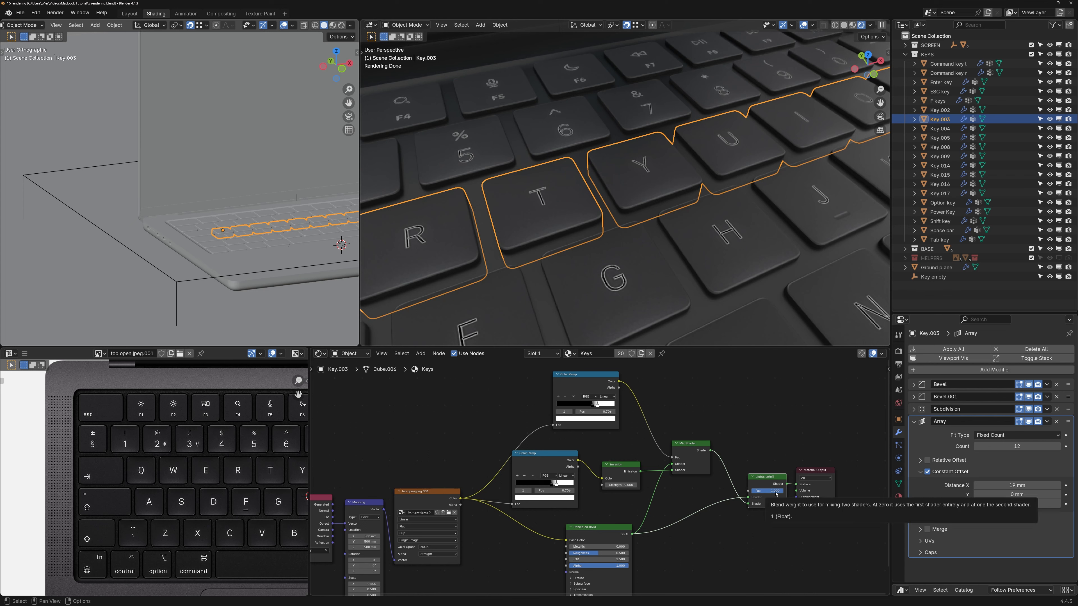
mouse_move(775, 492)
mouse_down()
mouse_move(743, 493)
mouse_move(785, 491)
mouse_up()
click(592, 530)
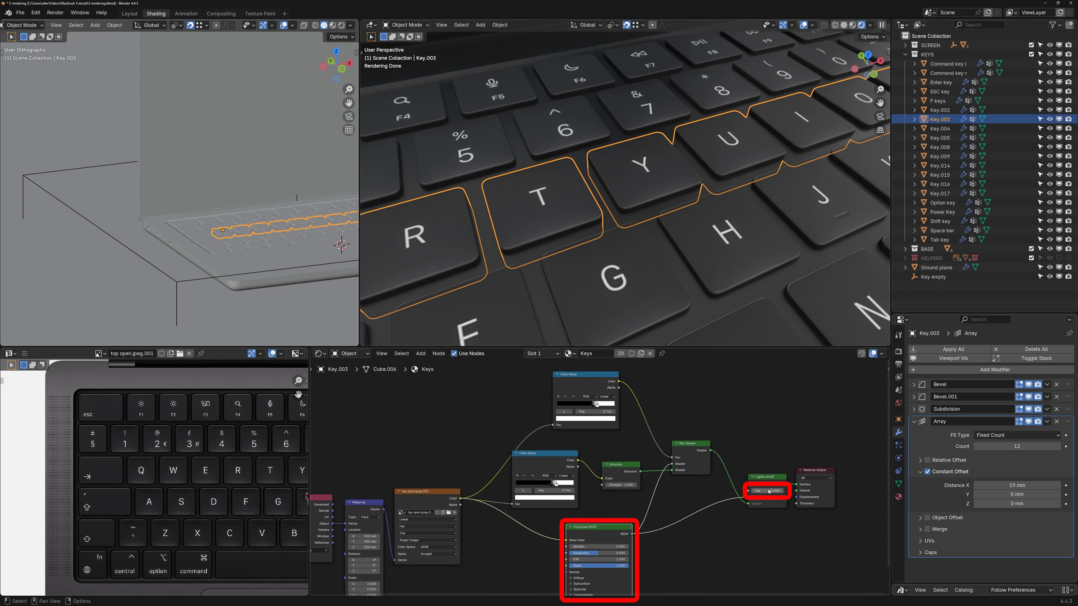
- Try an Emission strength of 100 for the glowing key letters
drag(619, 486, 637, 486)
click(615, 484)
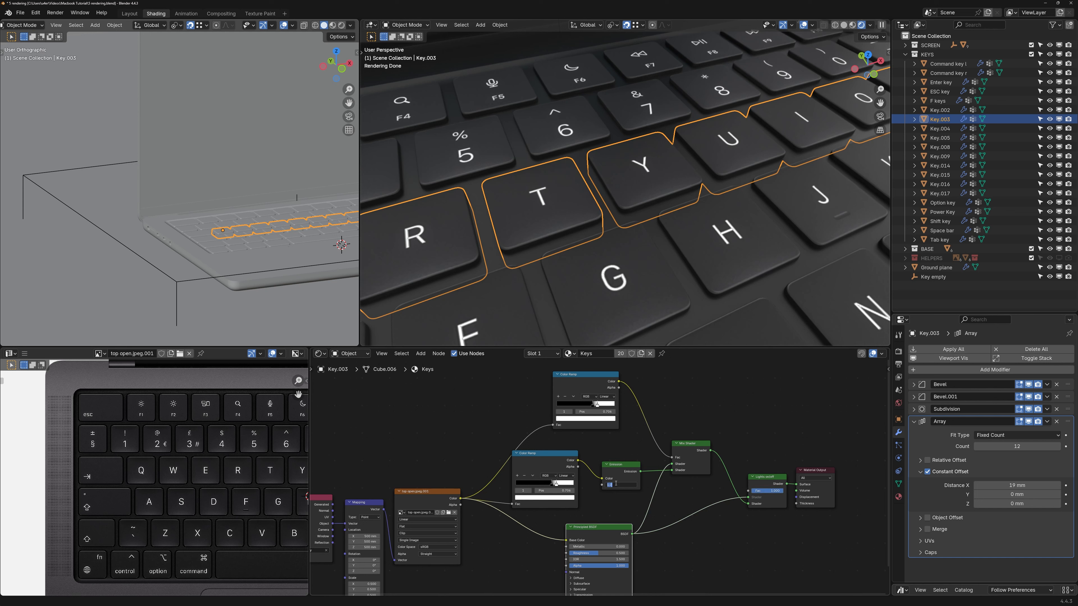
text(100)
key(Return)
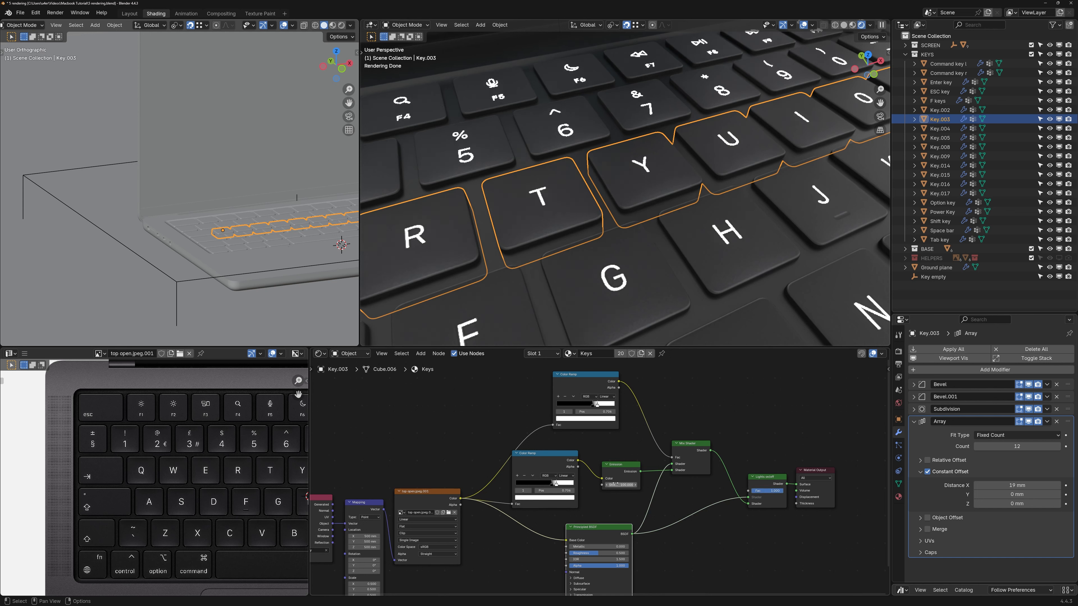
- Set the Emission strength to 0 and the Lights on/off factor to 0 in the Keys material
click(616, 484)
text(0)
key(Return)
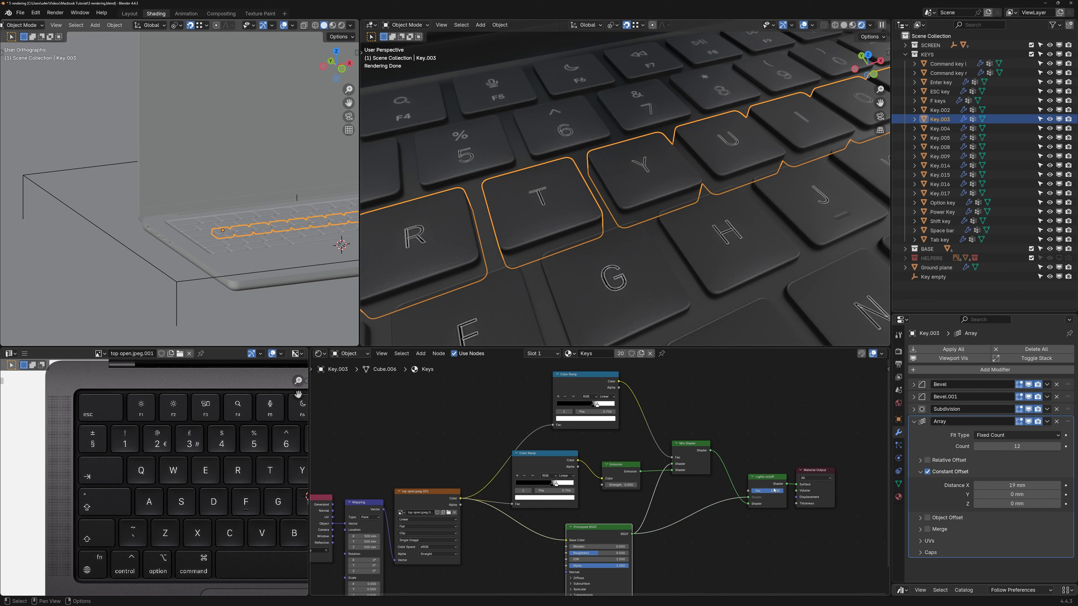
drag(777, 491, 749, 491)
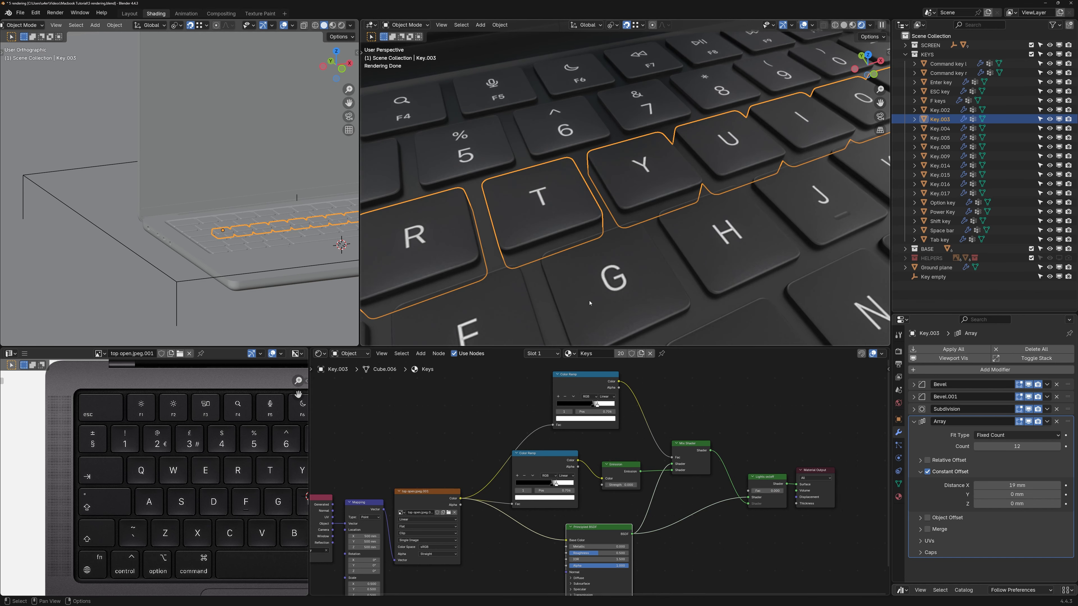
scroll(596, 280, down, 5)
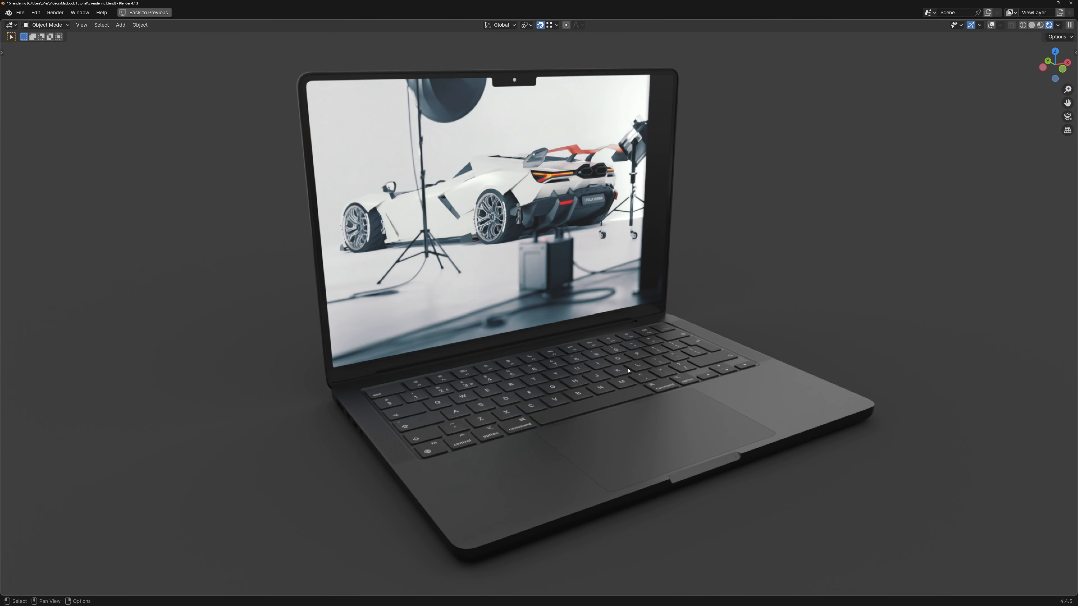